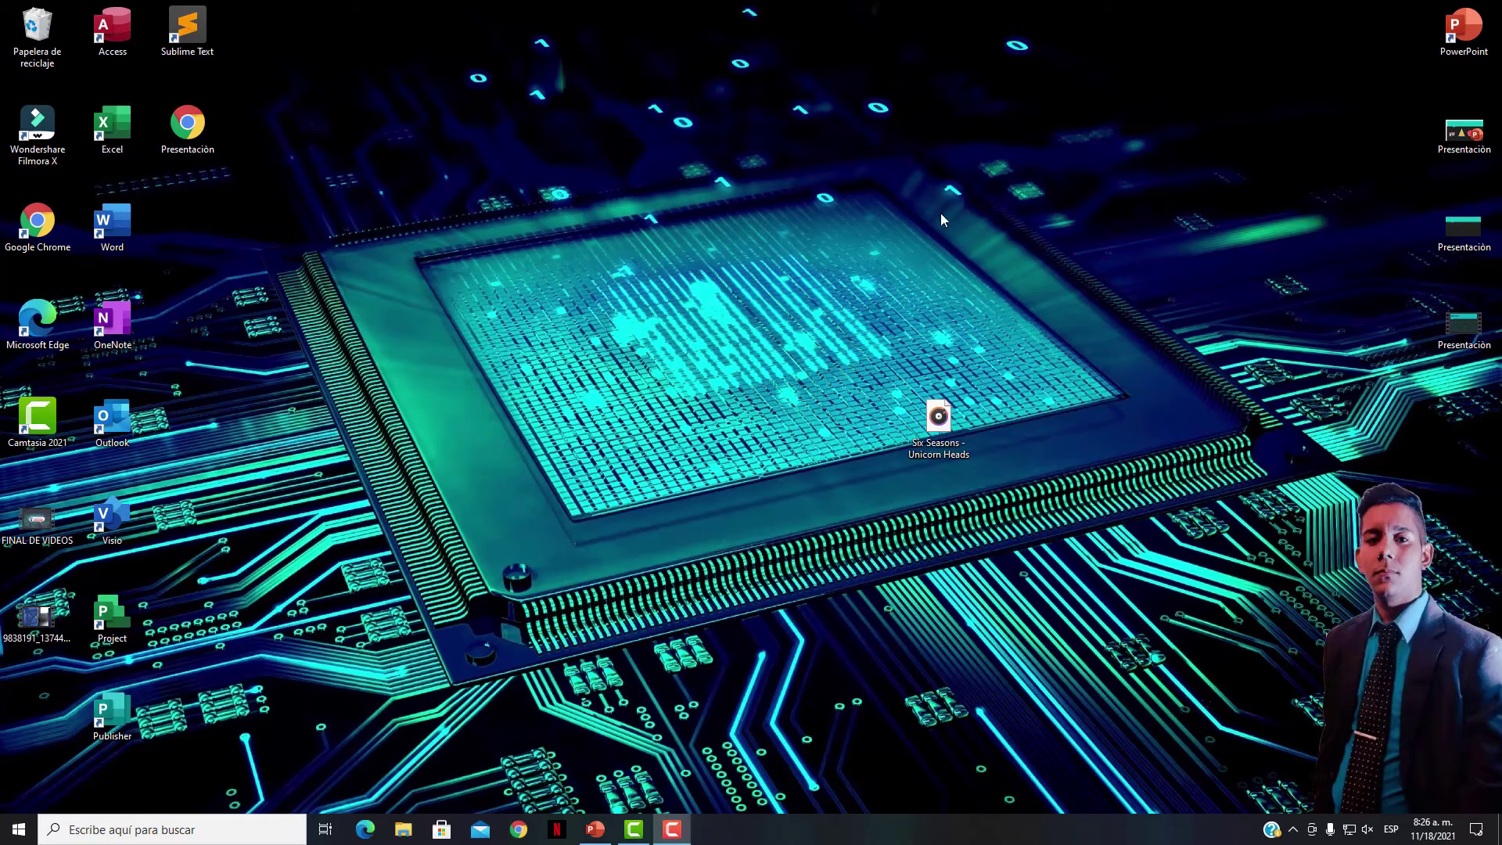
Restore the 'Presentación' PowerPoint window showing its empty slide 2
left_click(595, 830)
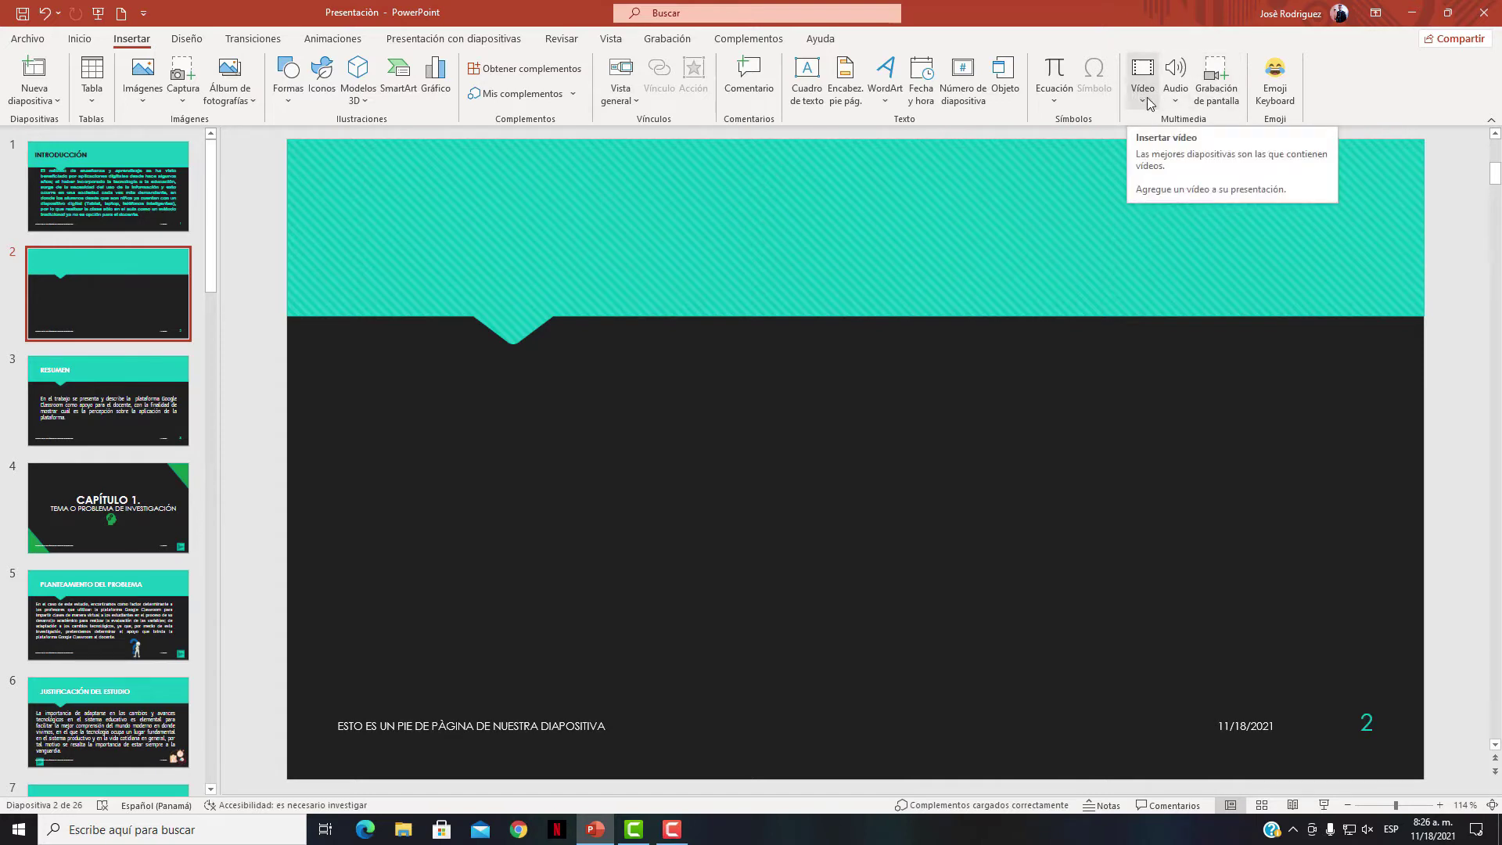
Insert the Six Seasons audio file from the Escritorio folder onto slide 2
left_click(1214, 111)
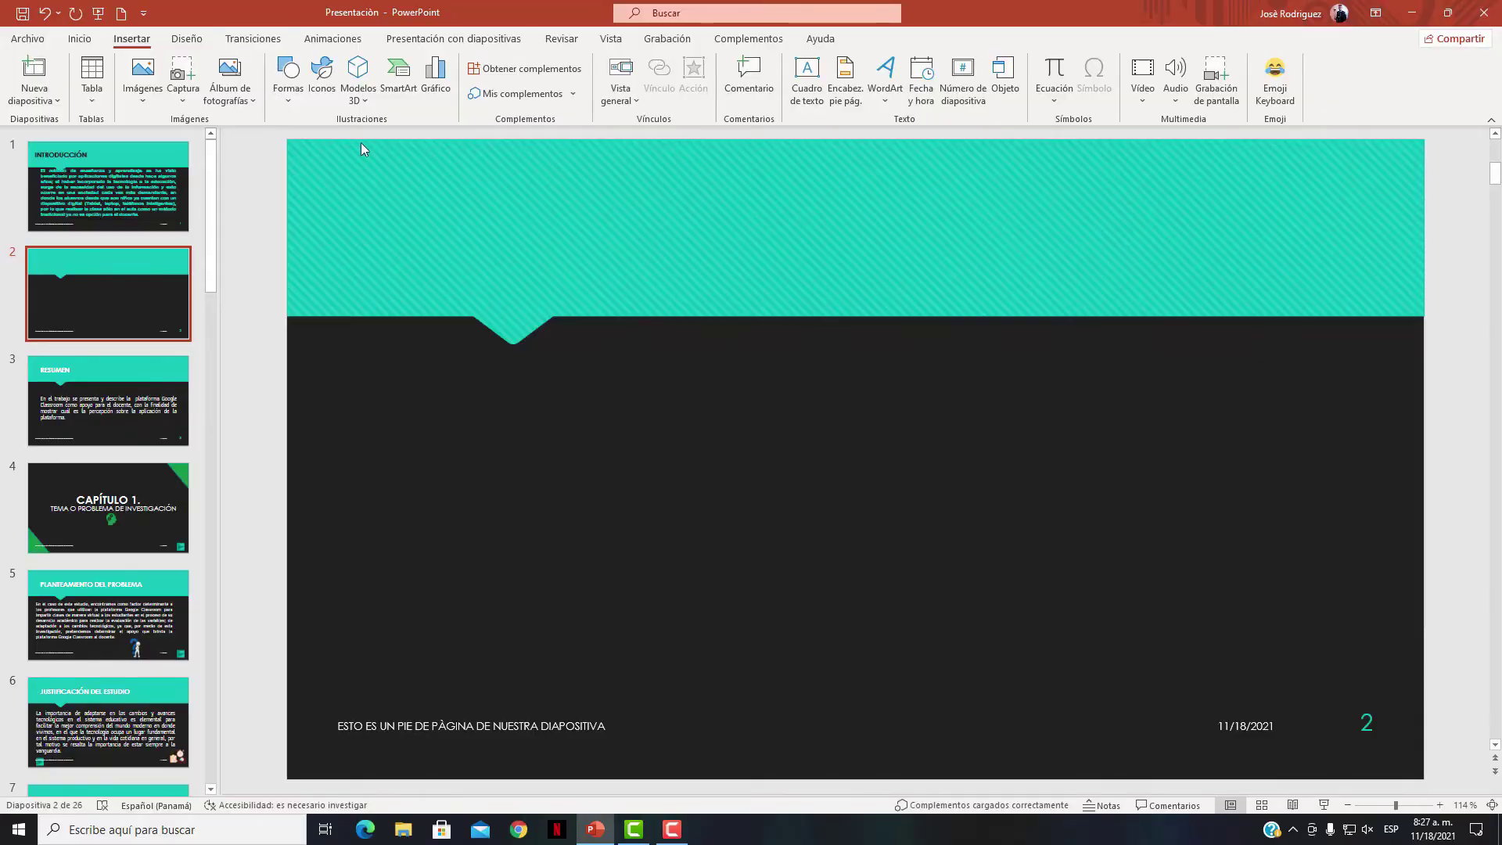
left_click(1176, 101)
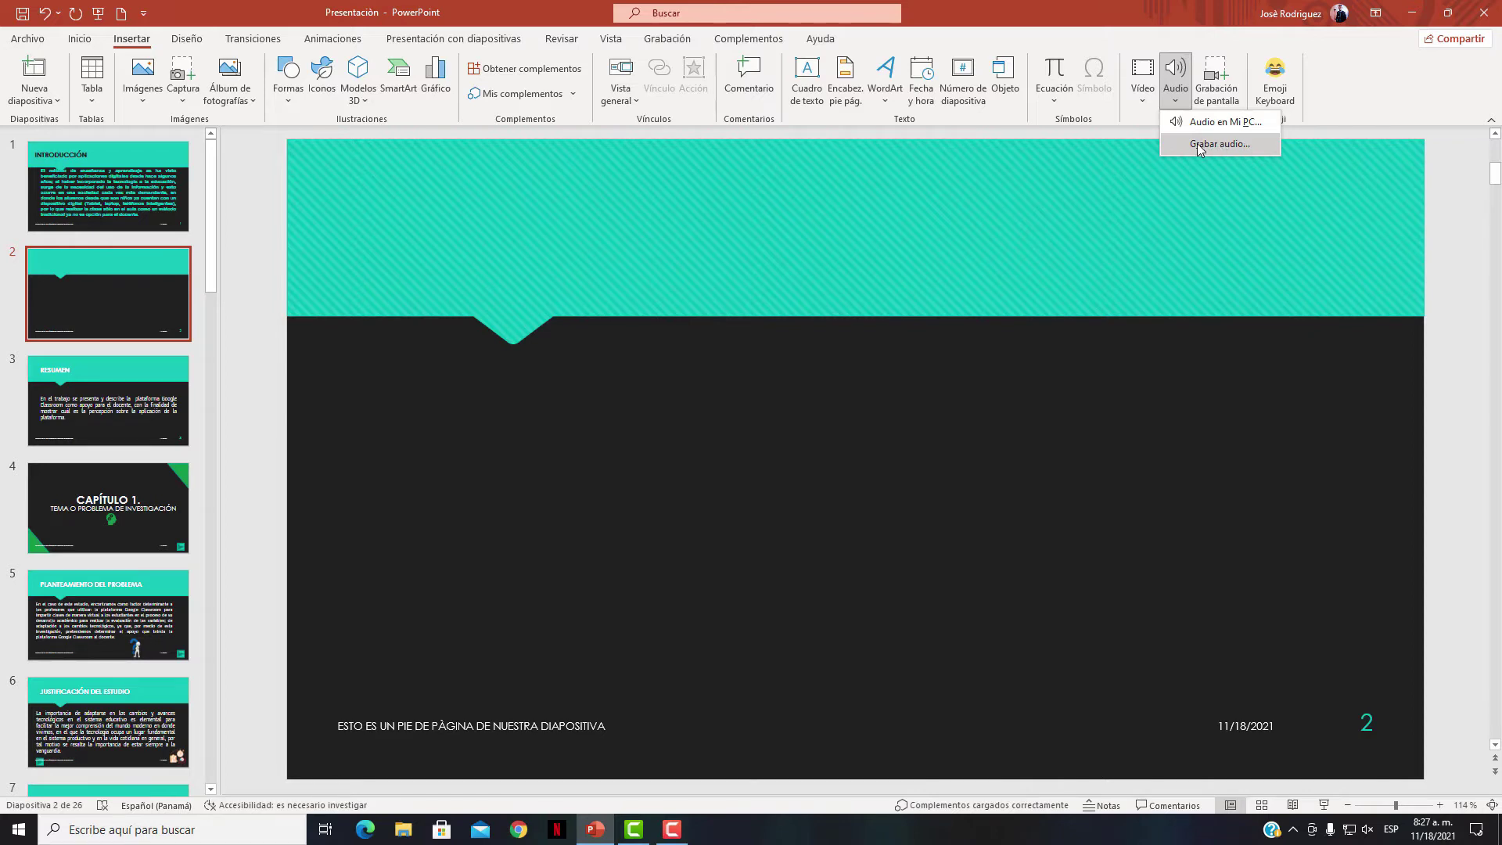
key("Escape")
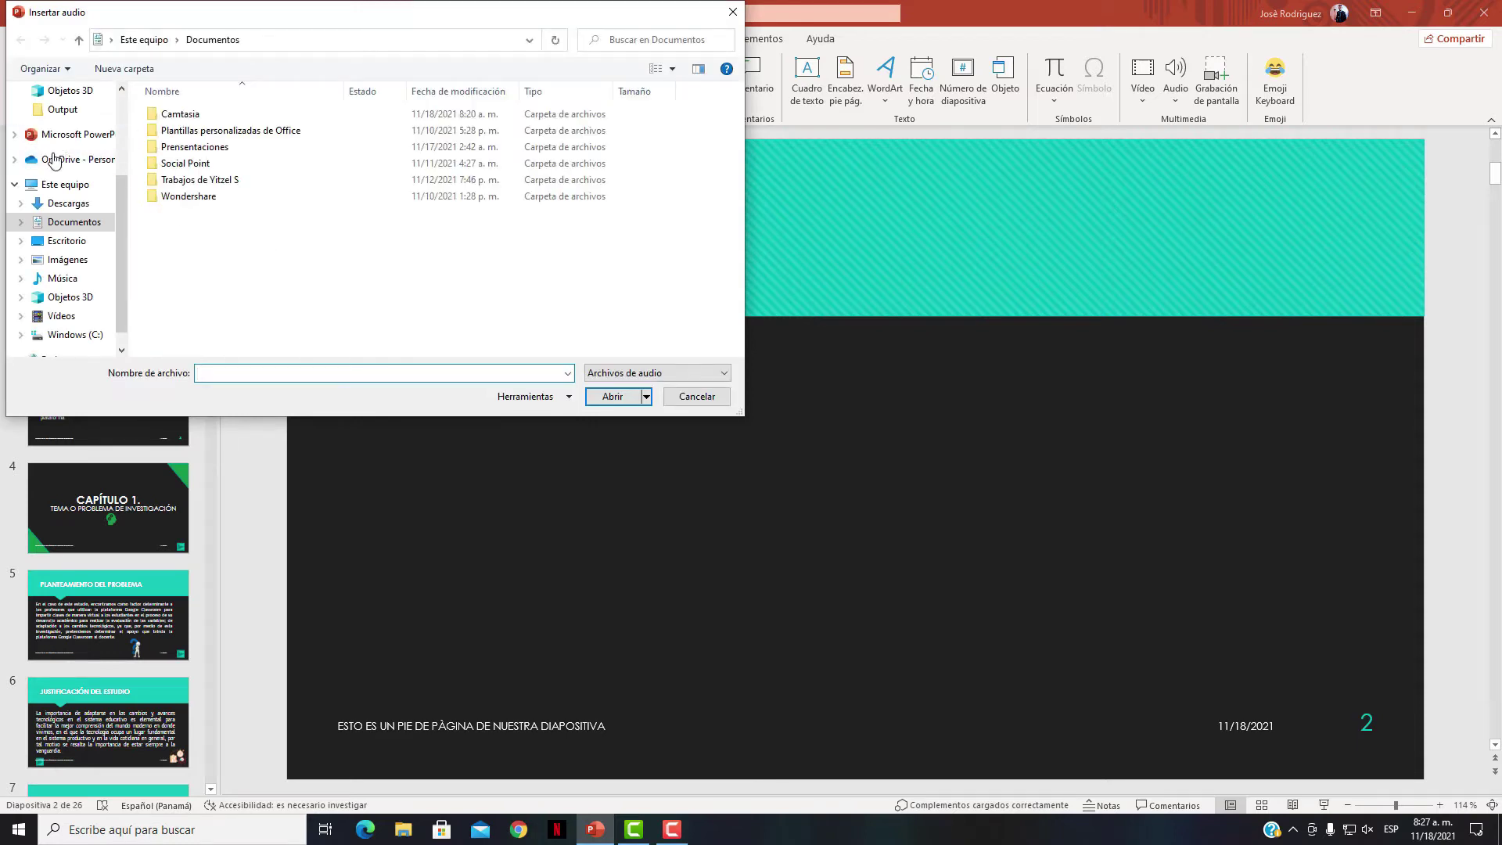
scroll(55, 160, "up", 2)
scroll(63, 157, "up", 1)
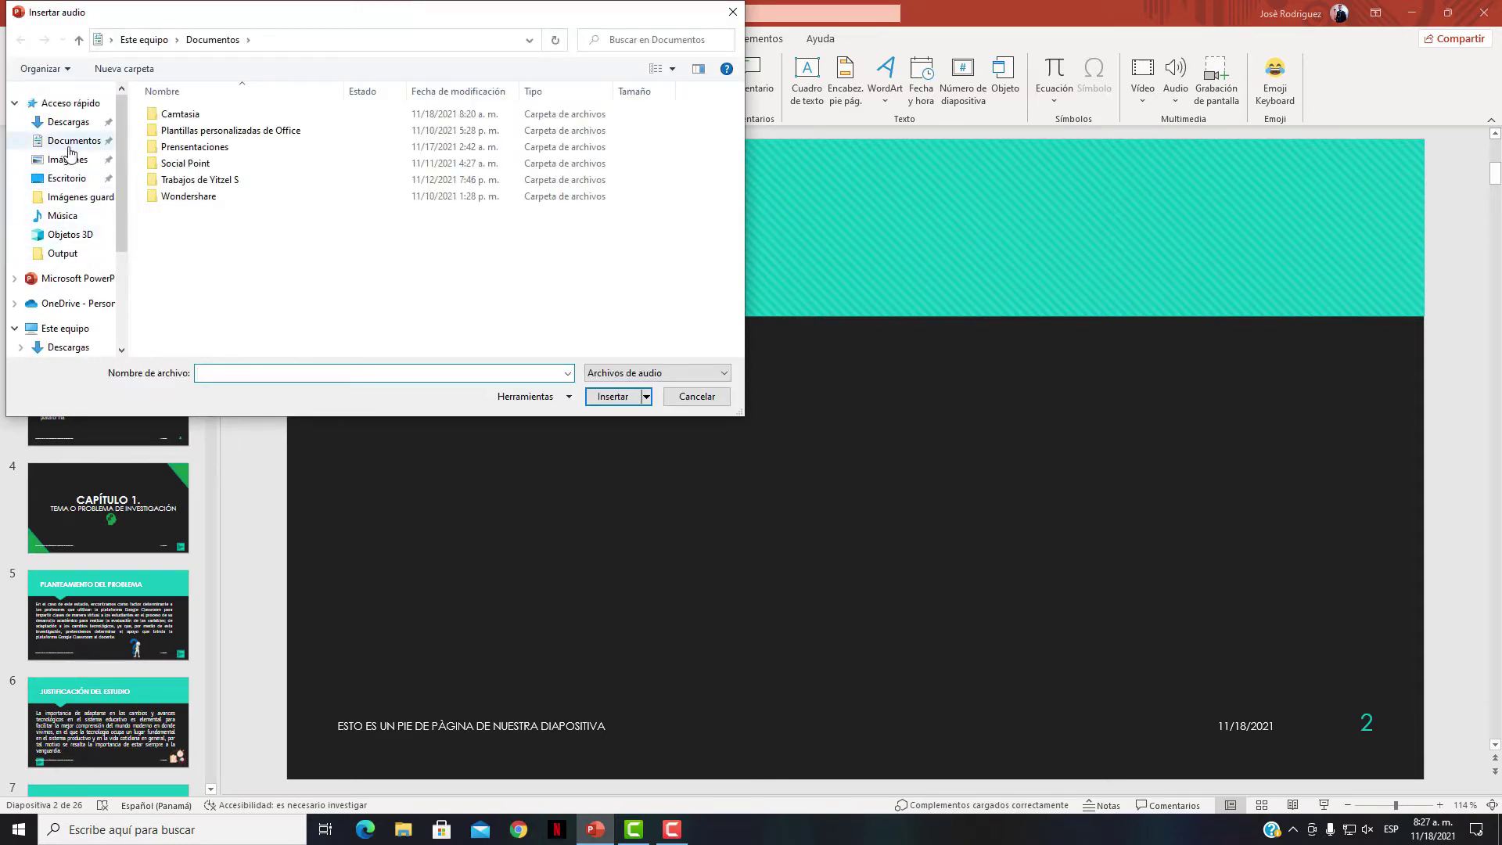
left_click(66, 178)
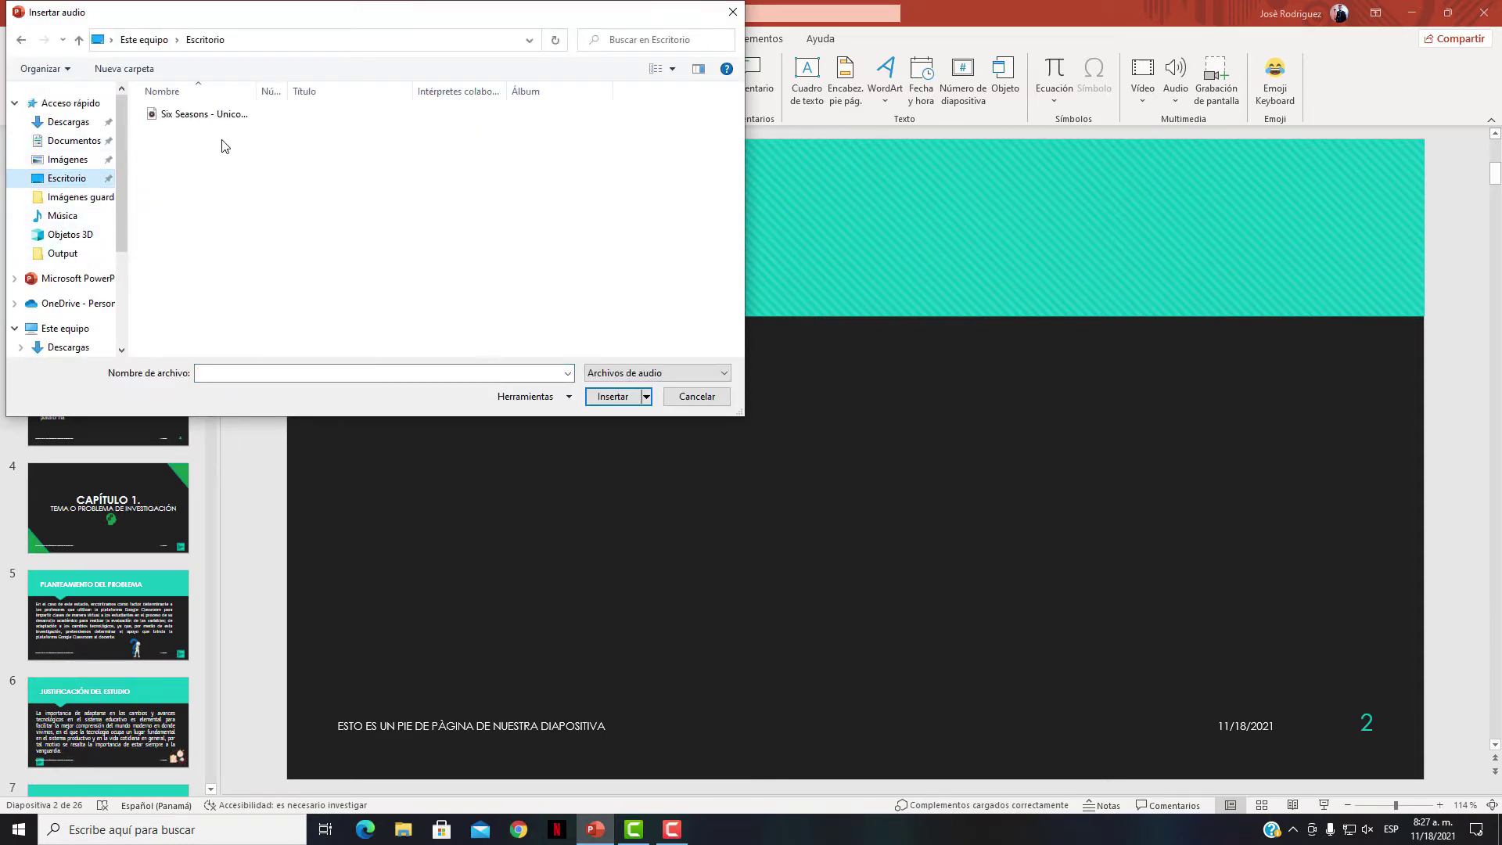
left_click(219, 115)
left_click(614, 397)
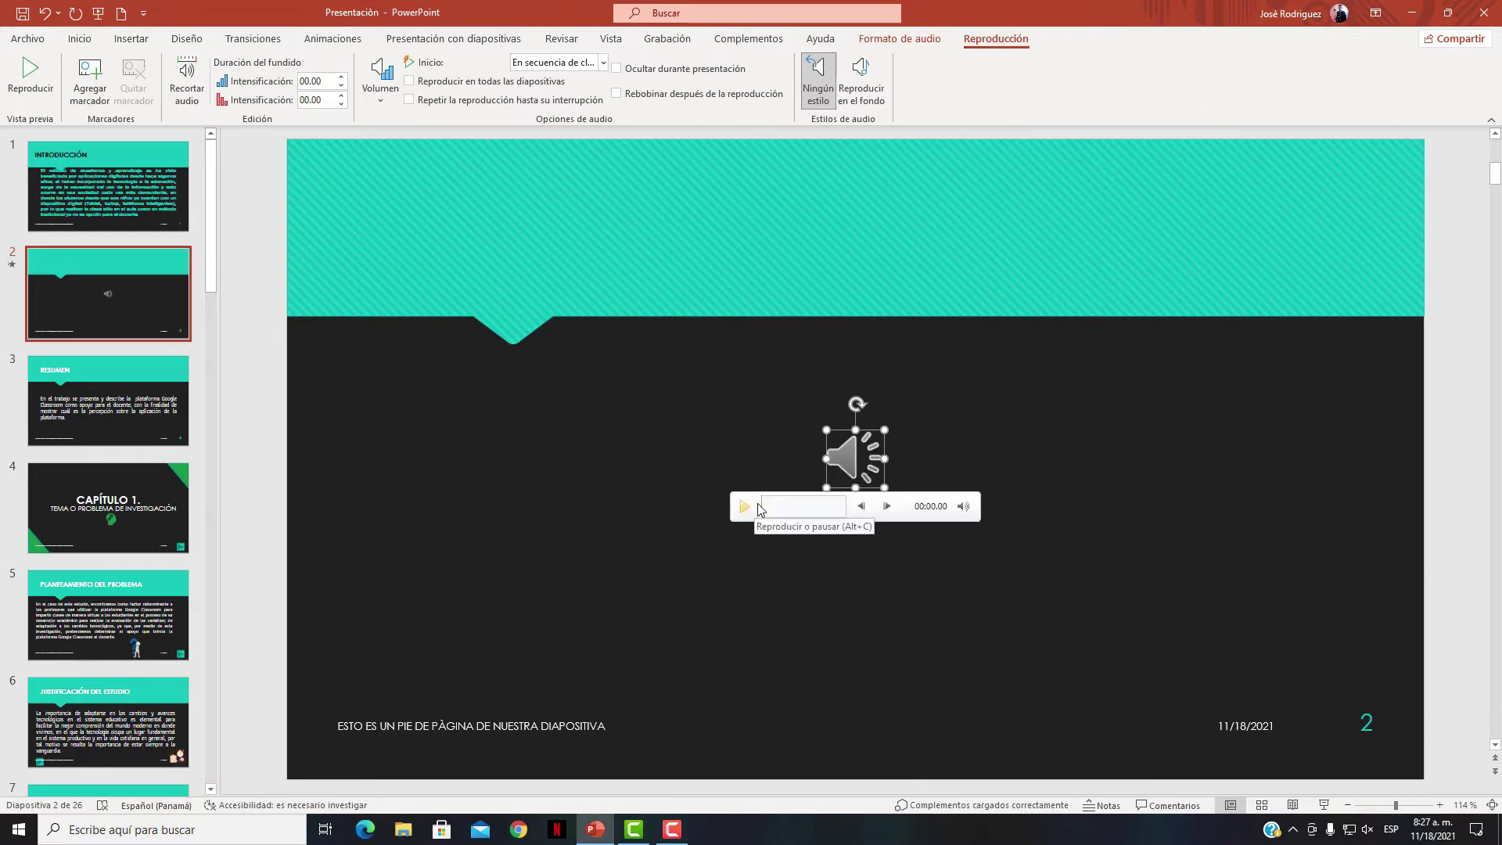
Preview the slide 2 audio at lower volume, skipping near the end, then pause it
left_click_drag(964, 430, 964, 468)
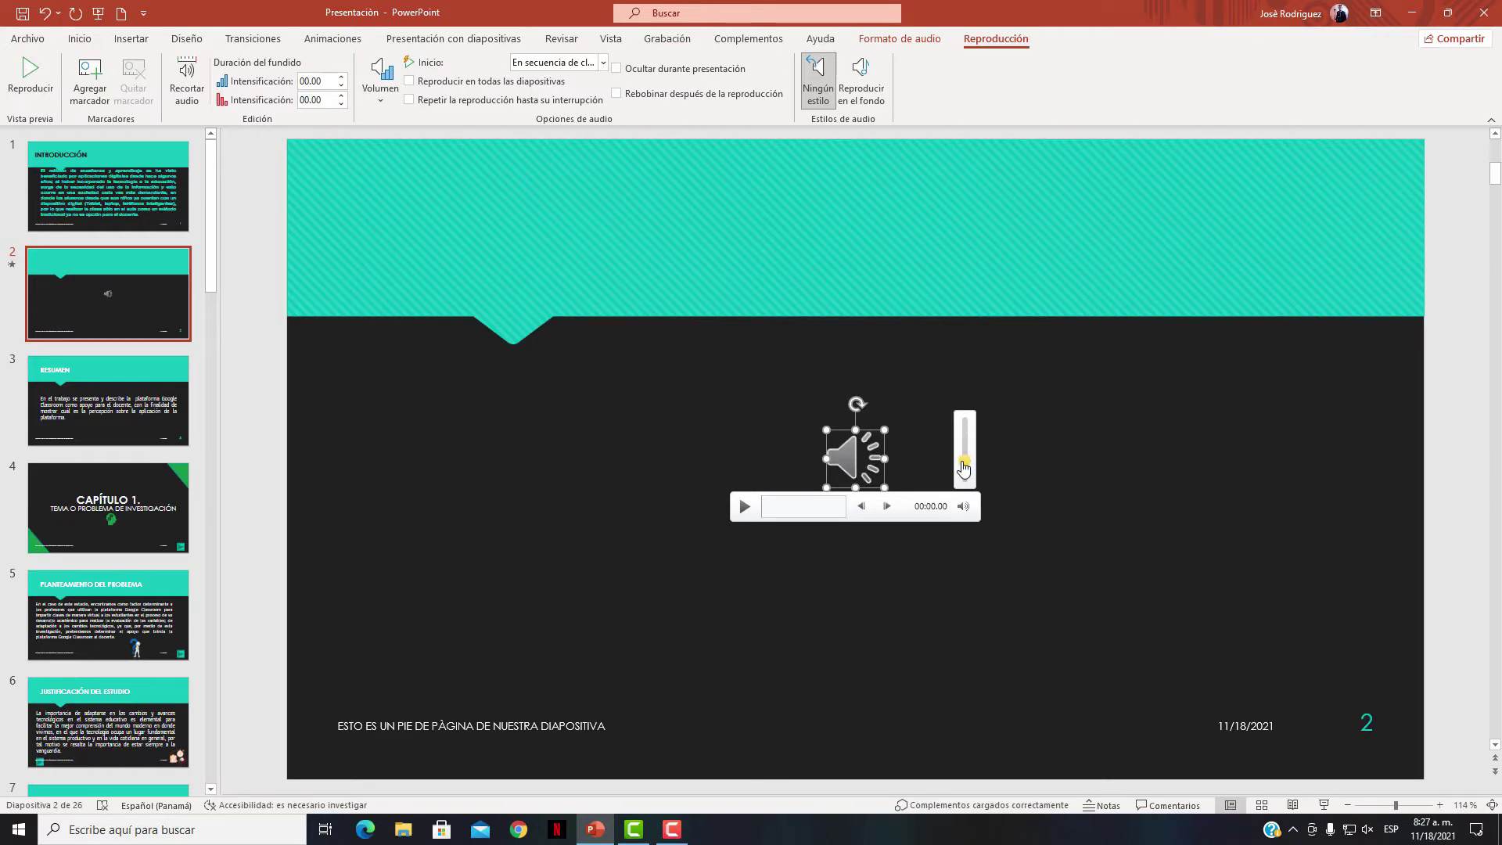
left_click(743, 506)
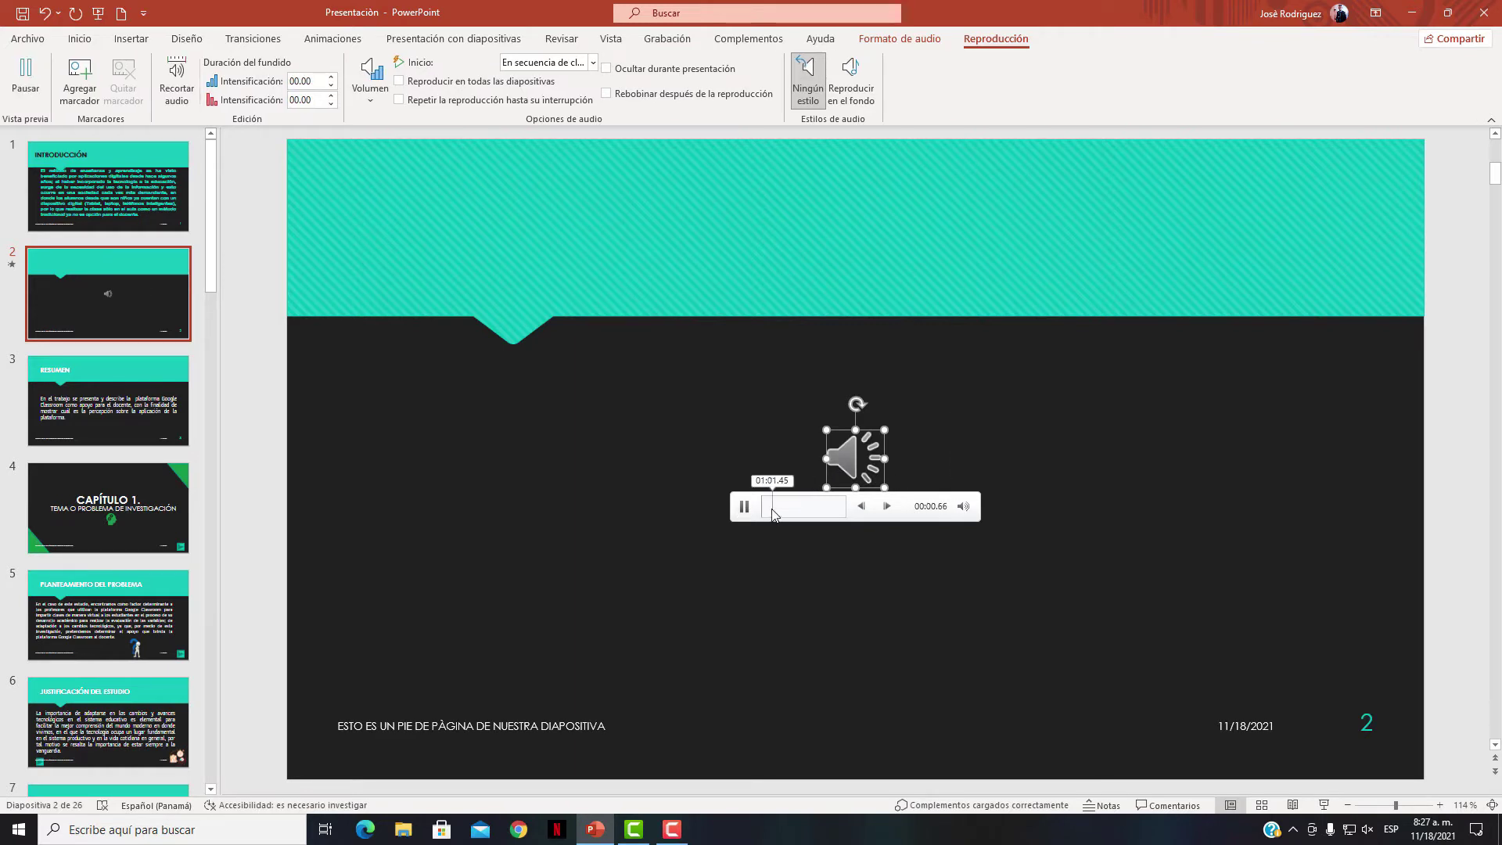
key("XF86AudioLowerVolume")
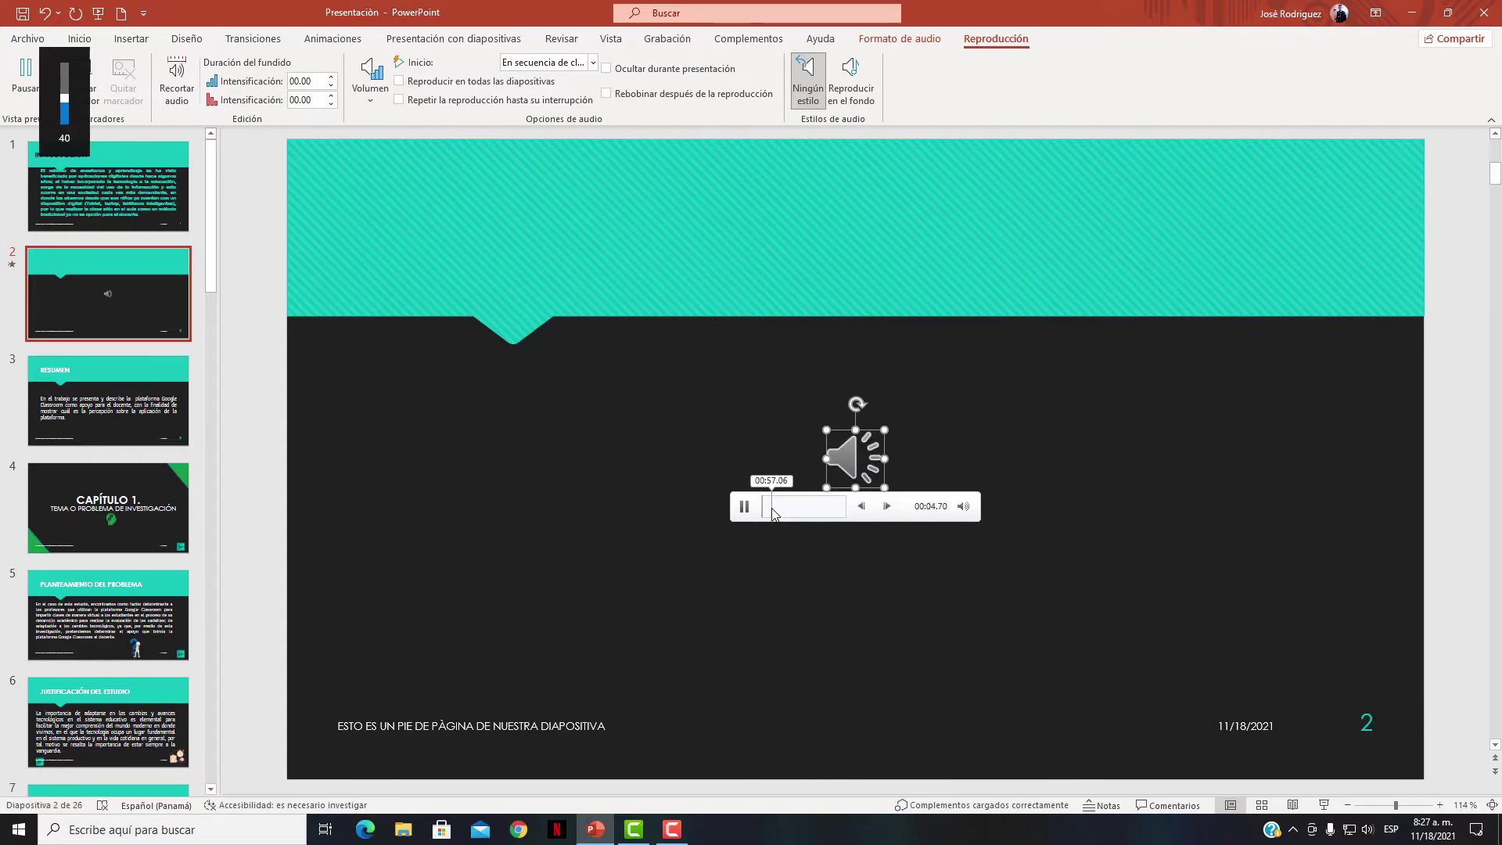
left_click(778, 507)
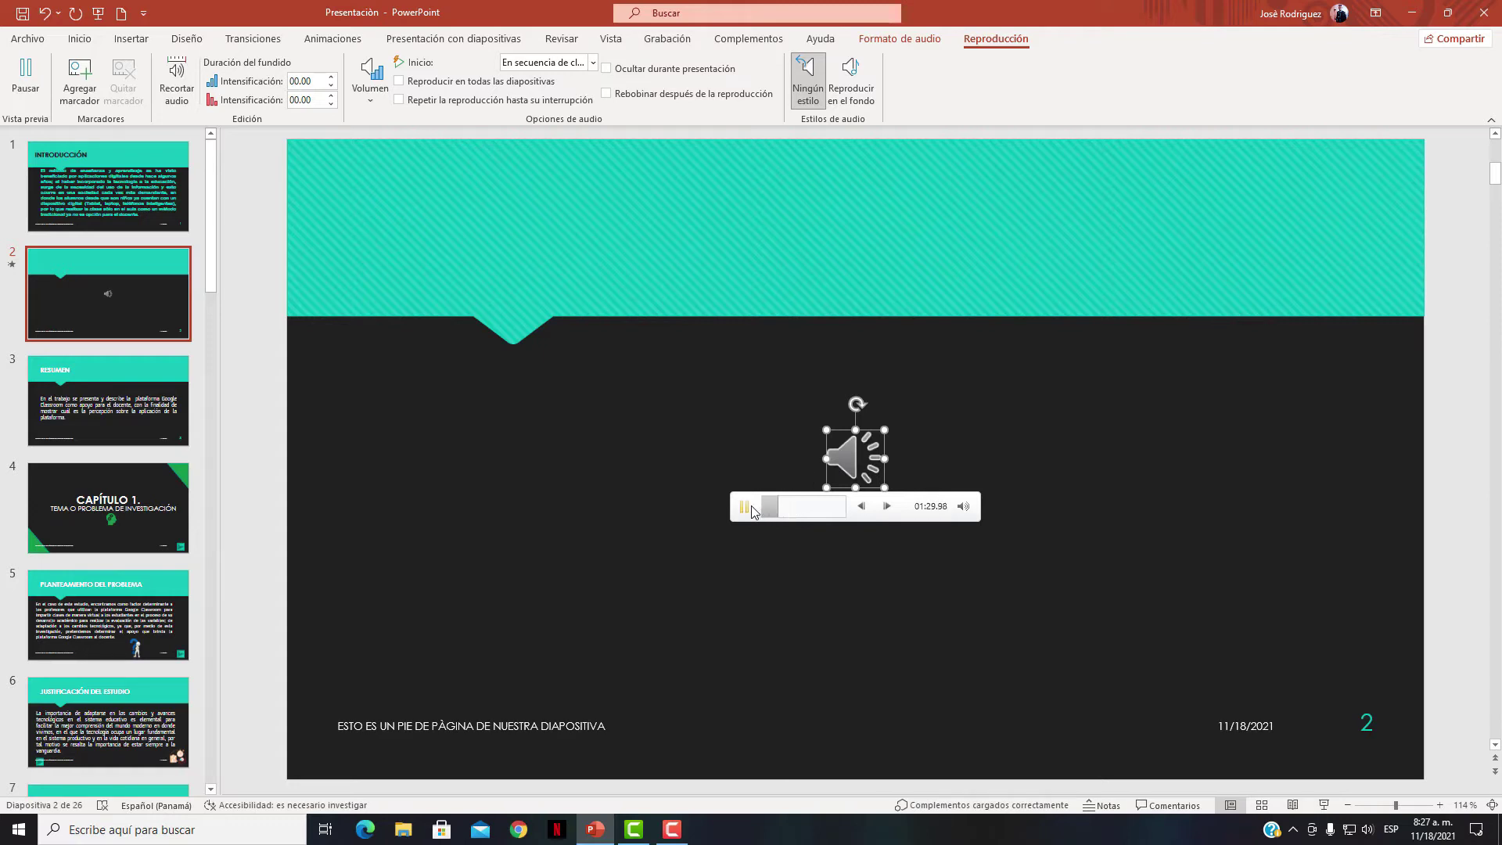
left_click(741, 507)
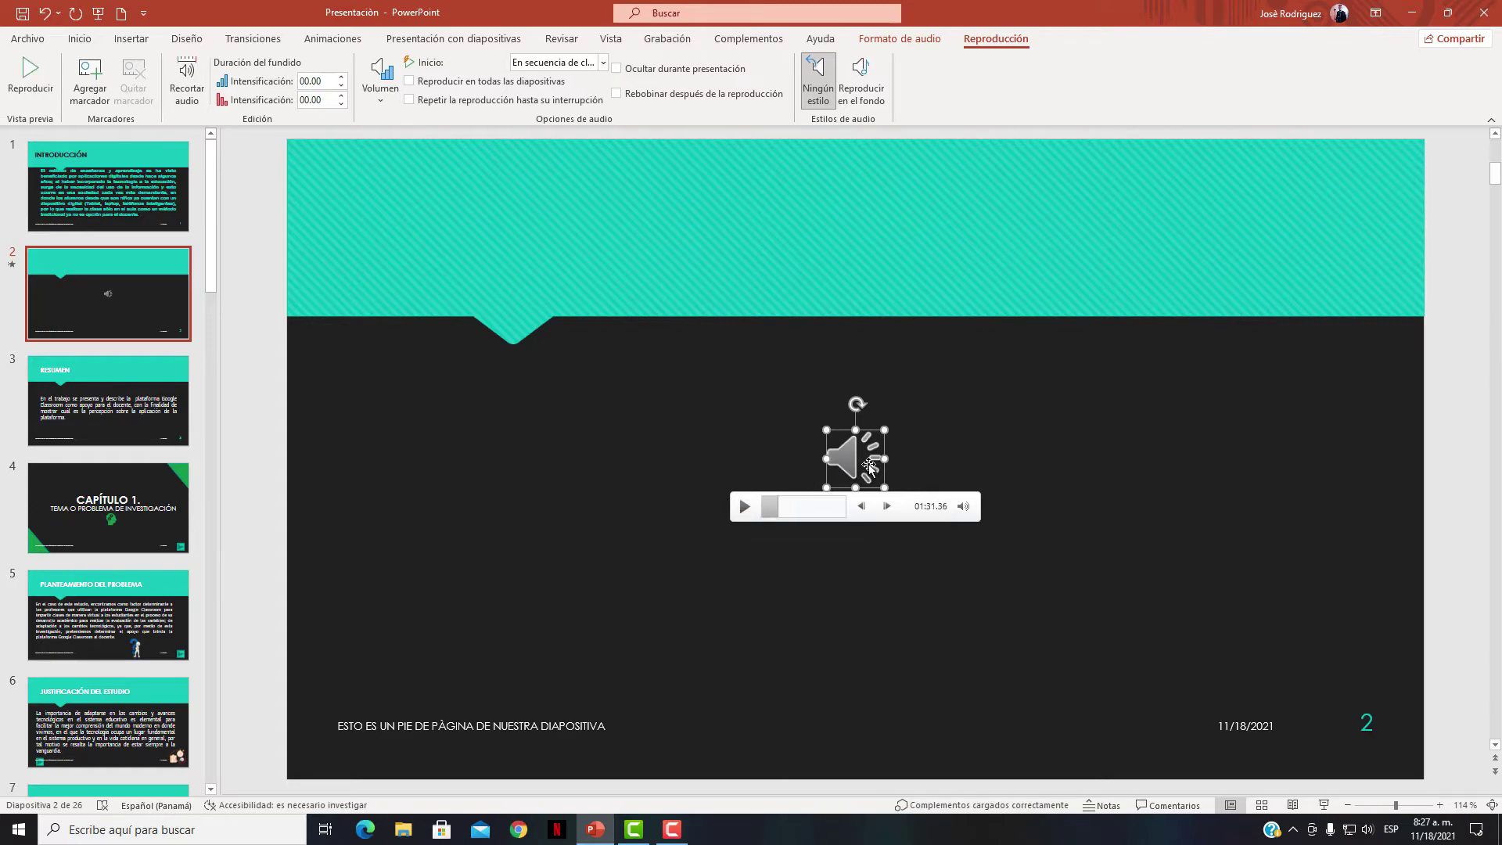
left_click(860, 506)
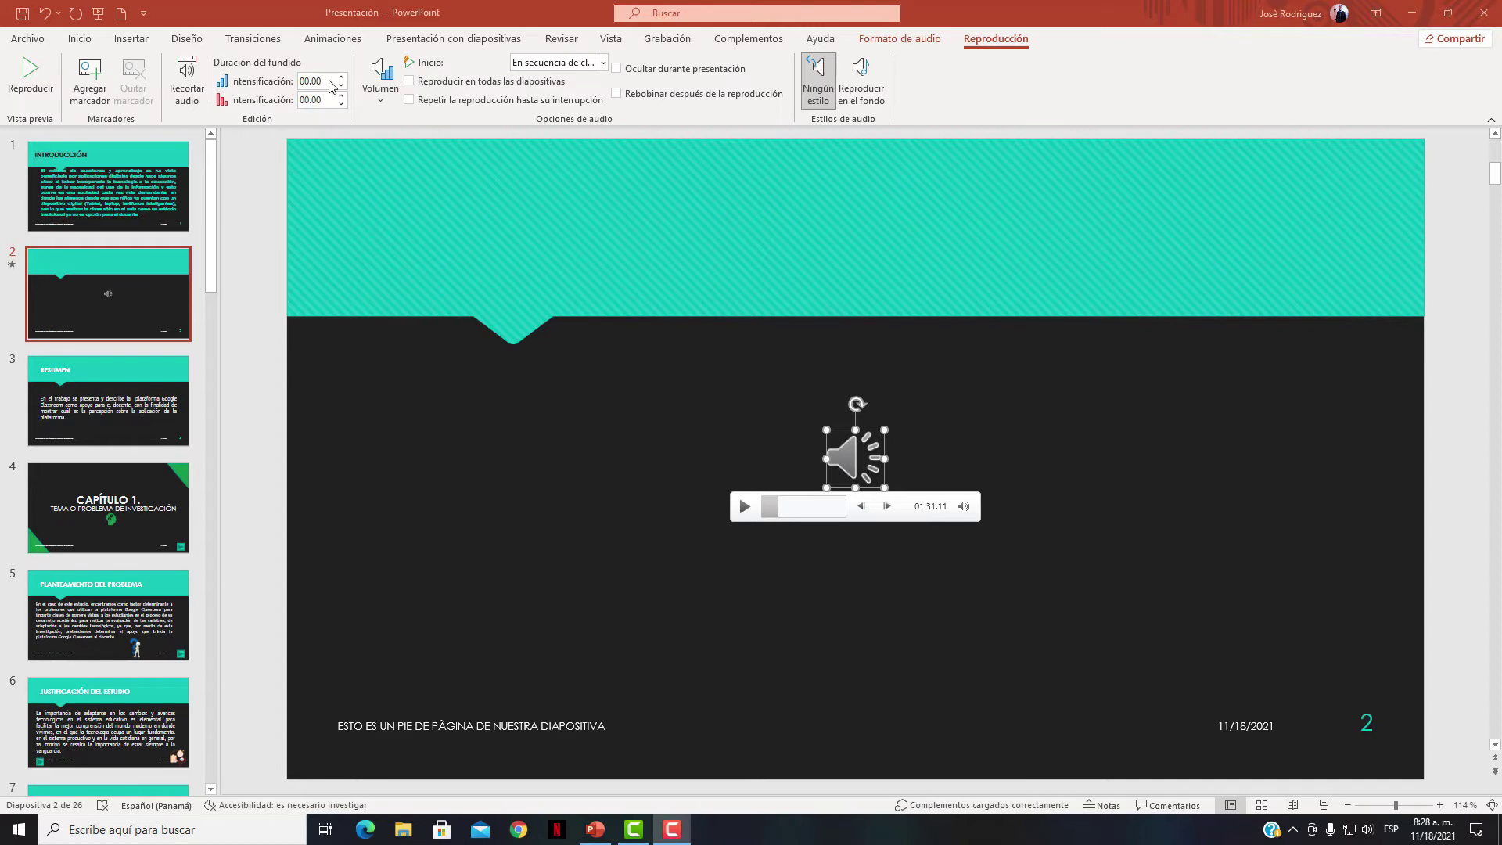
Raise the audio's volume, set it to start Automáticamente, and hide it during the show
left_click(381, 93)
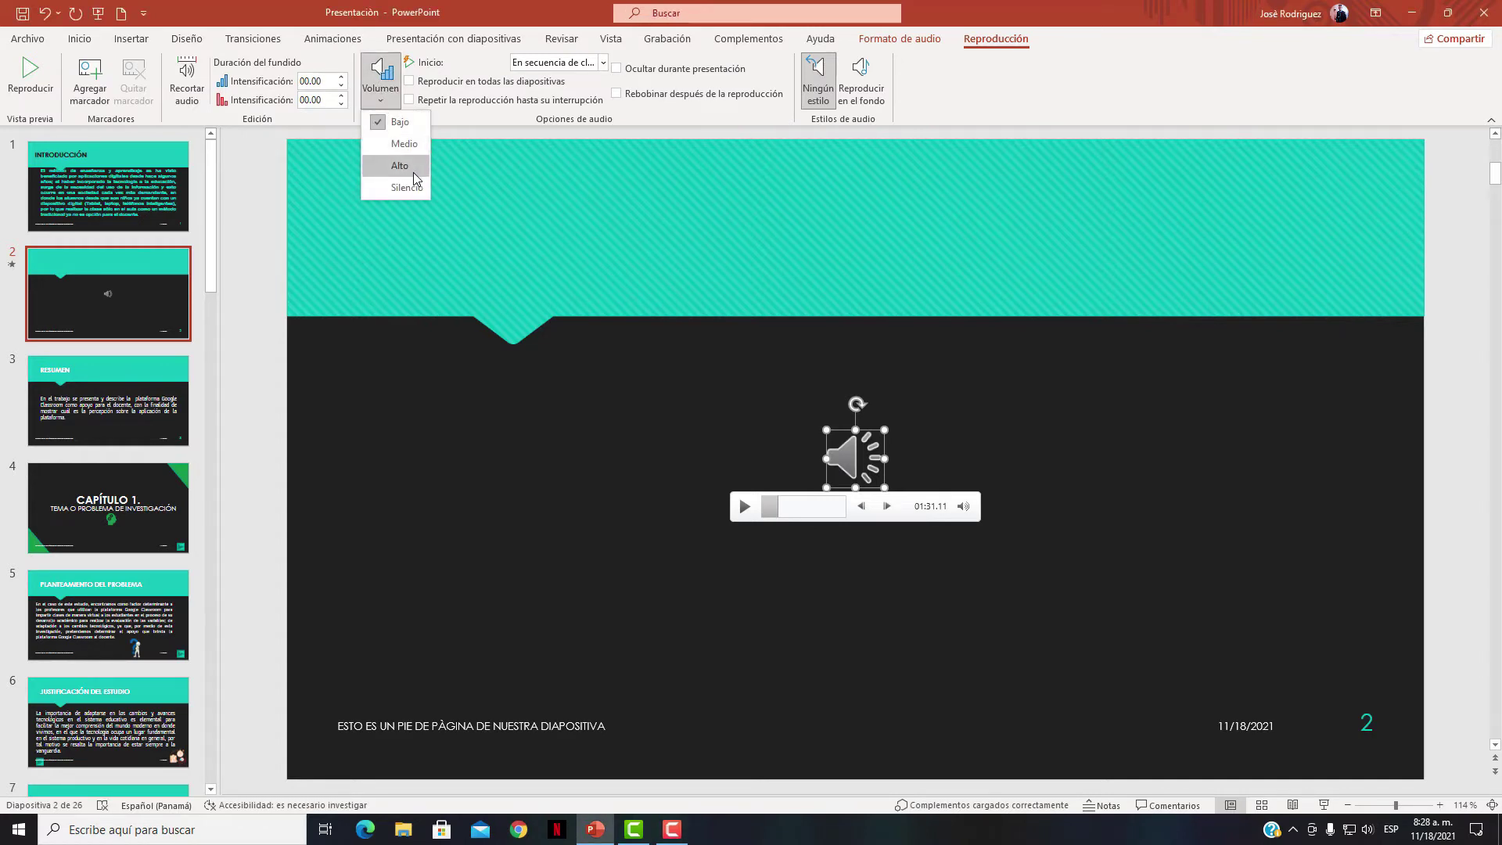
left_click(524, 123)
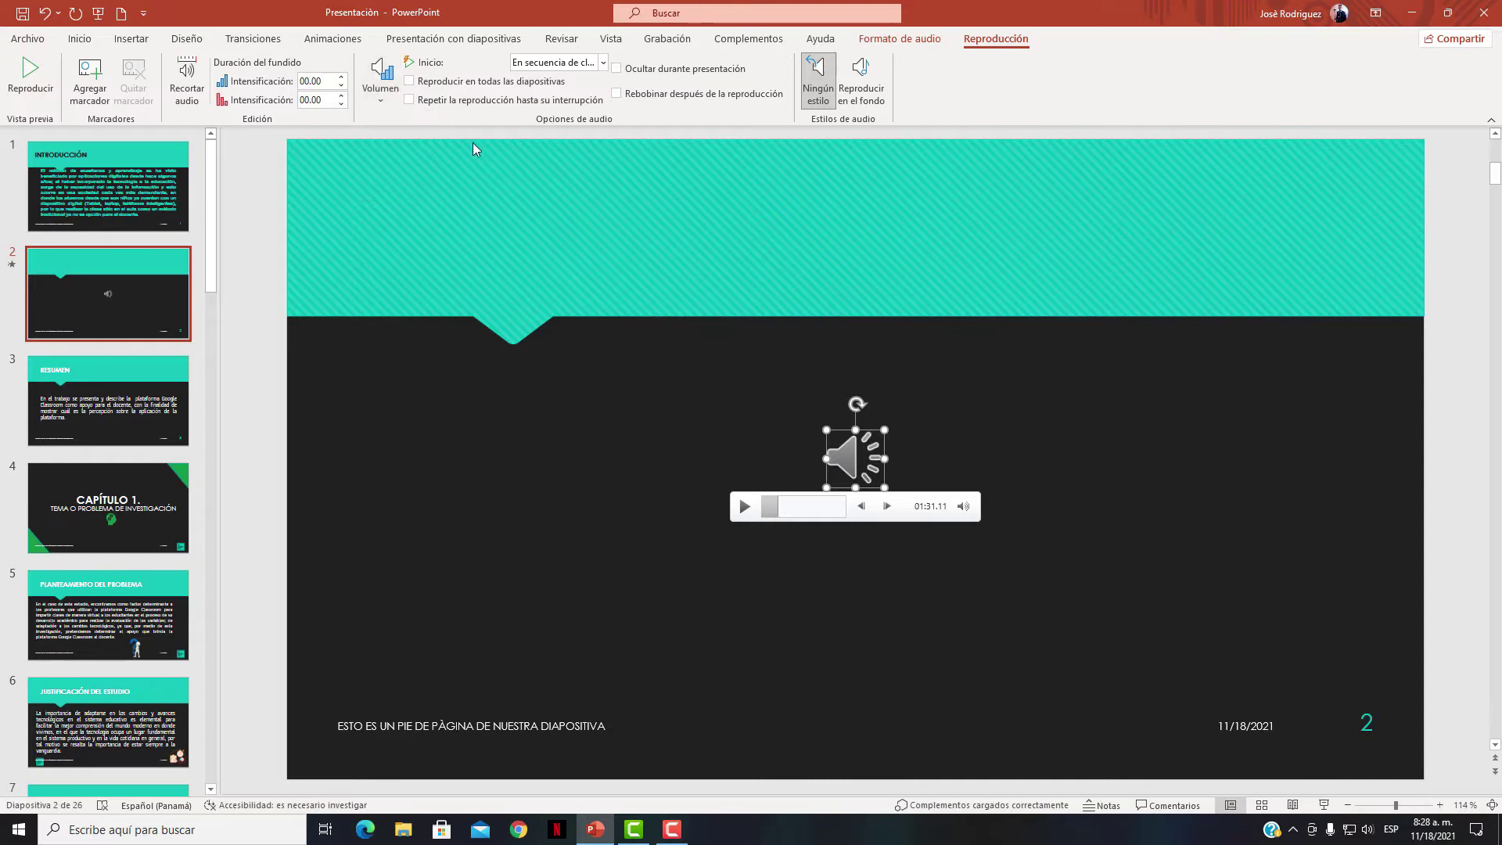
left_click(575, 66)
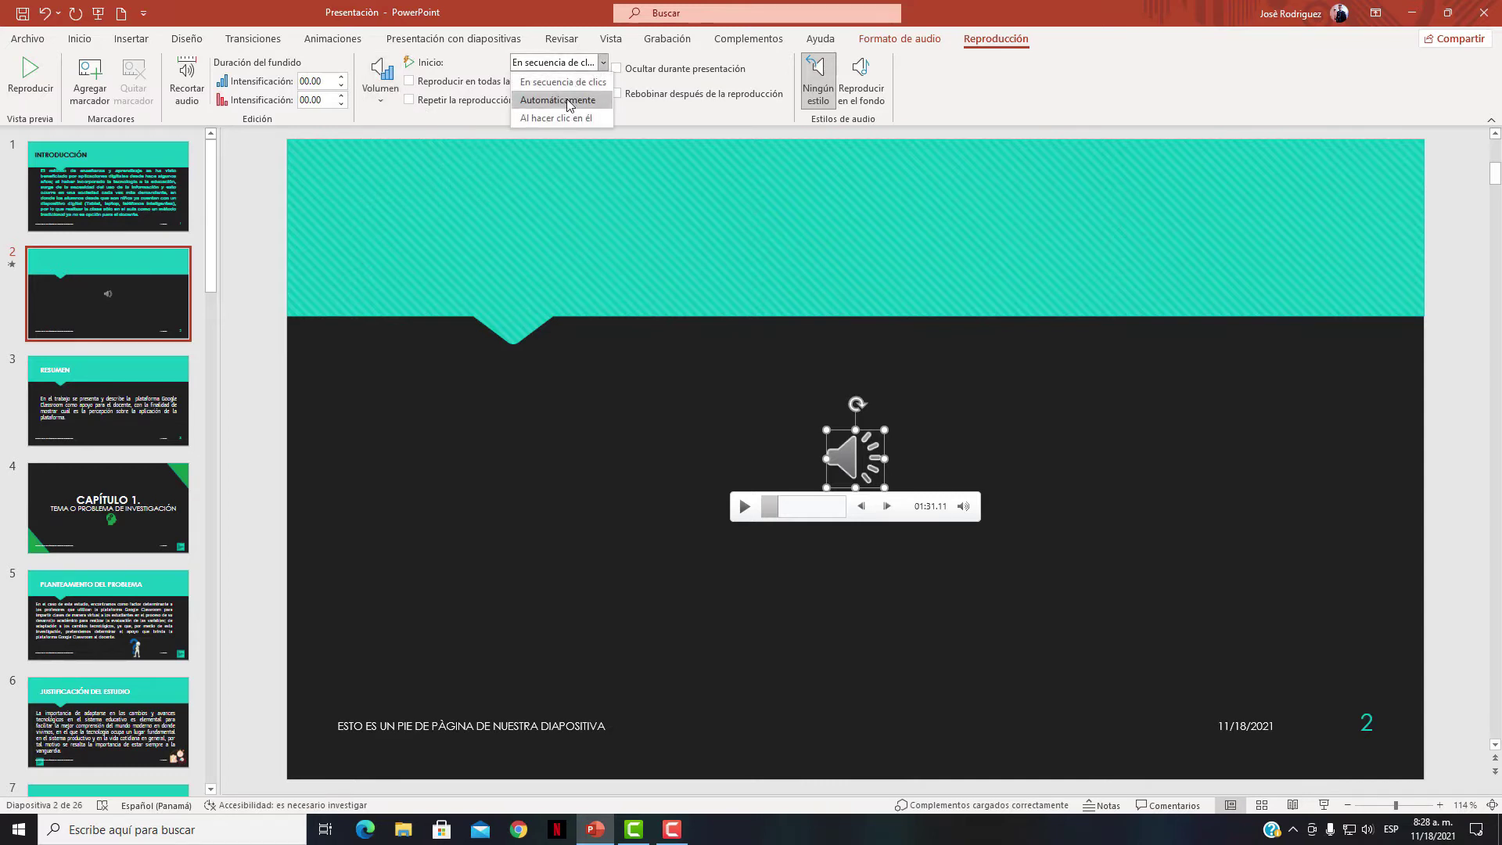
left_click(566, 100)
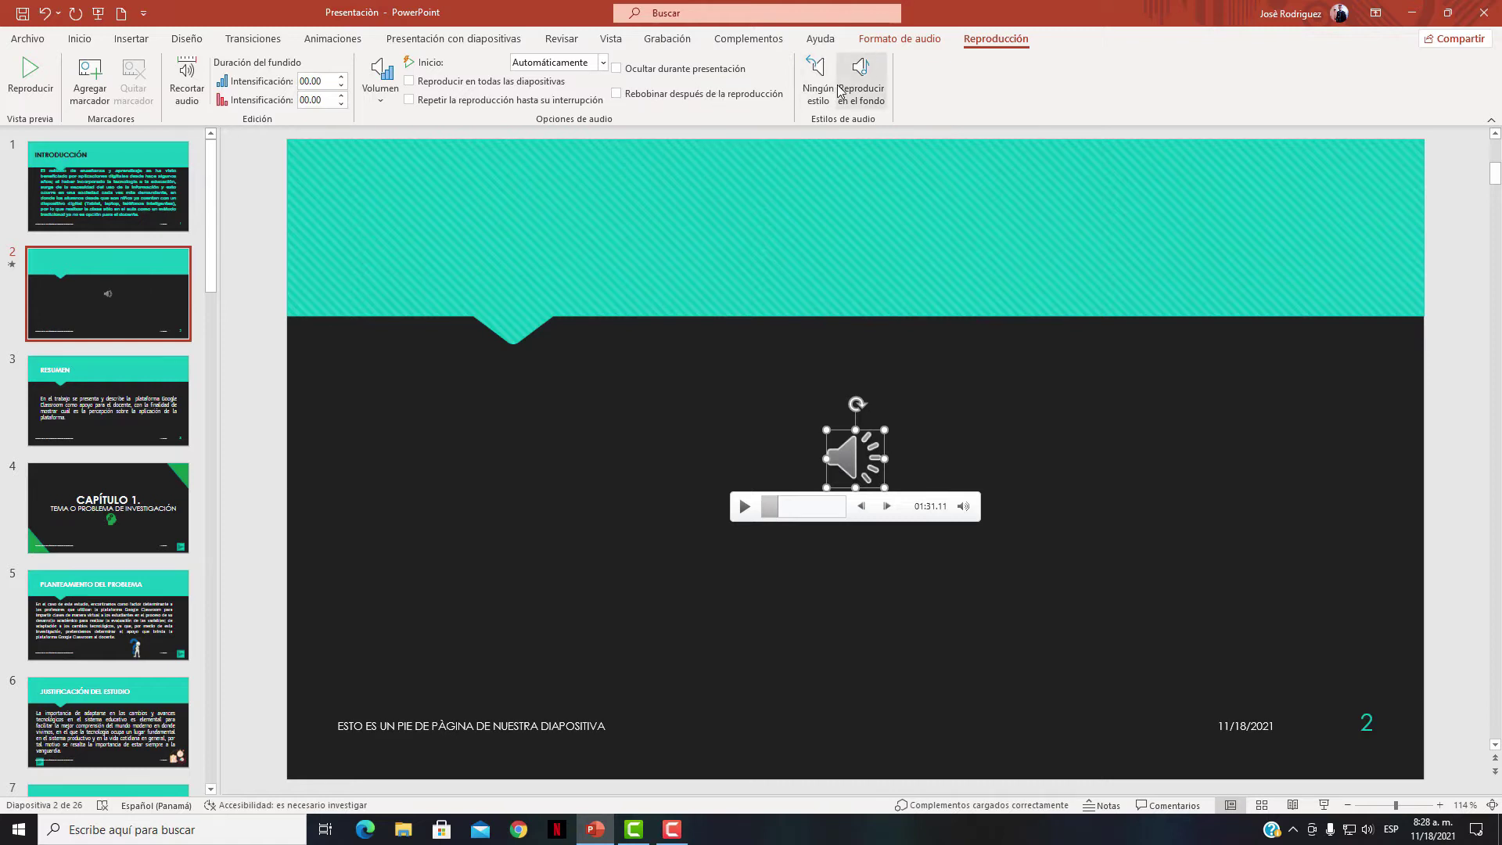
left_click(617, 69)
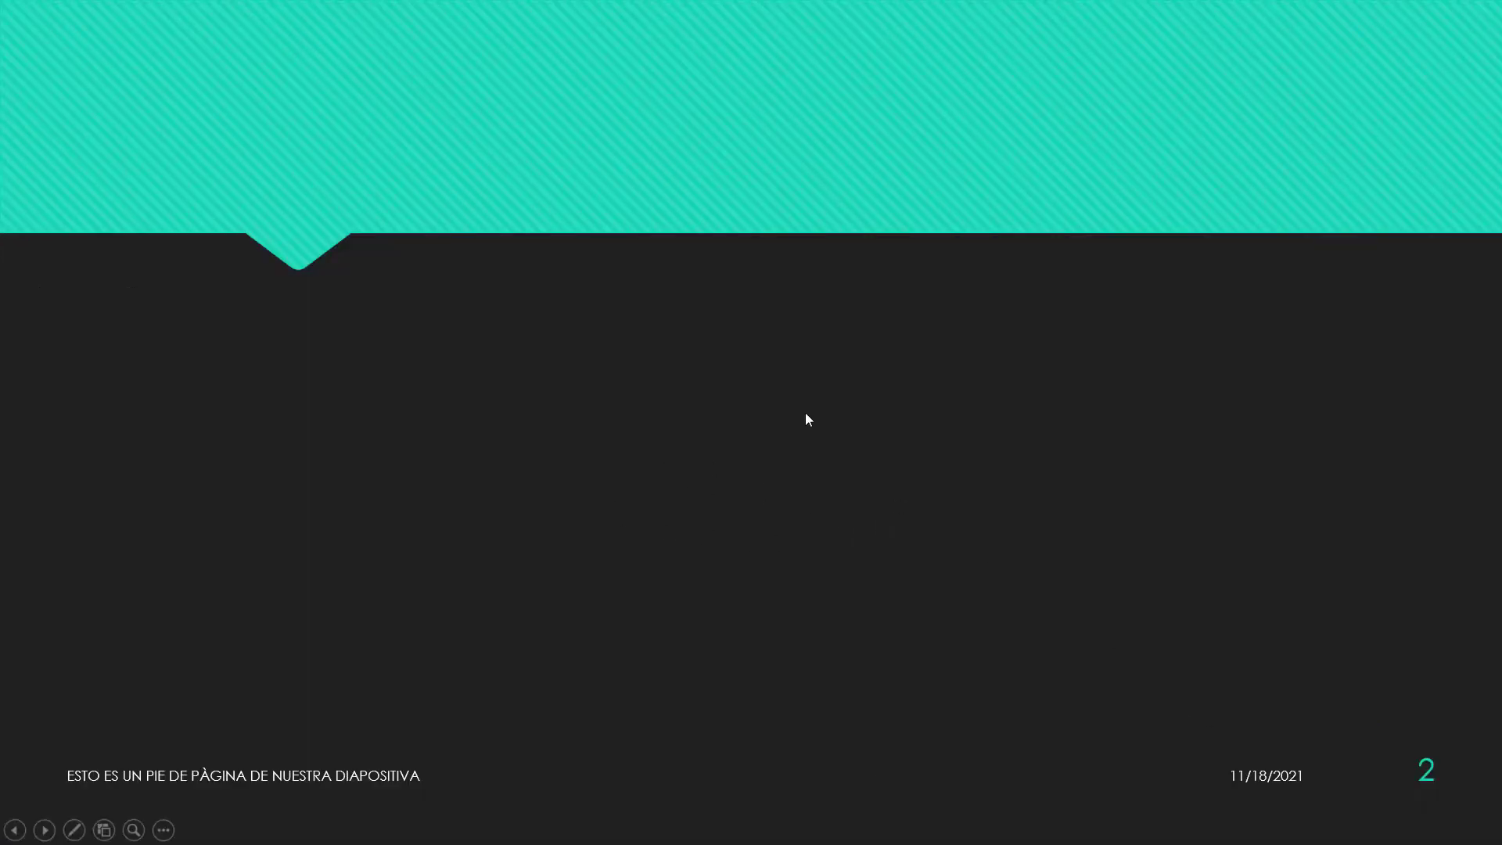
Unhide the audio icon, test it in a slide show from slide 2, then delete the clip
key("Escape")
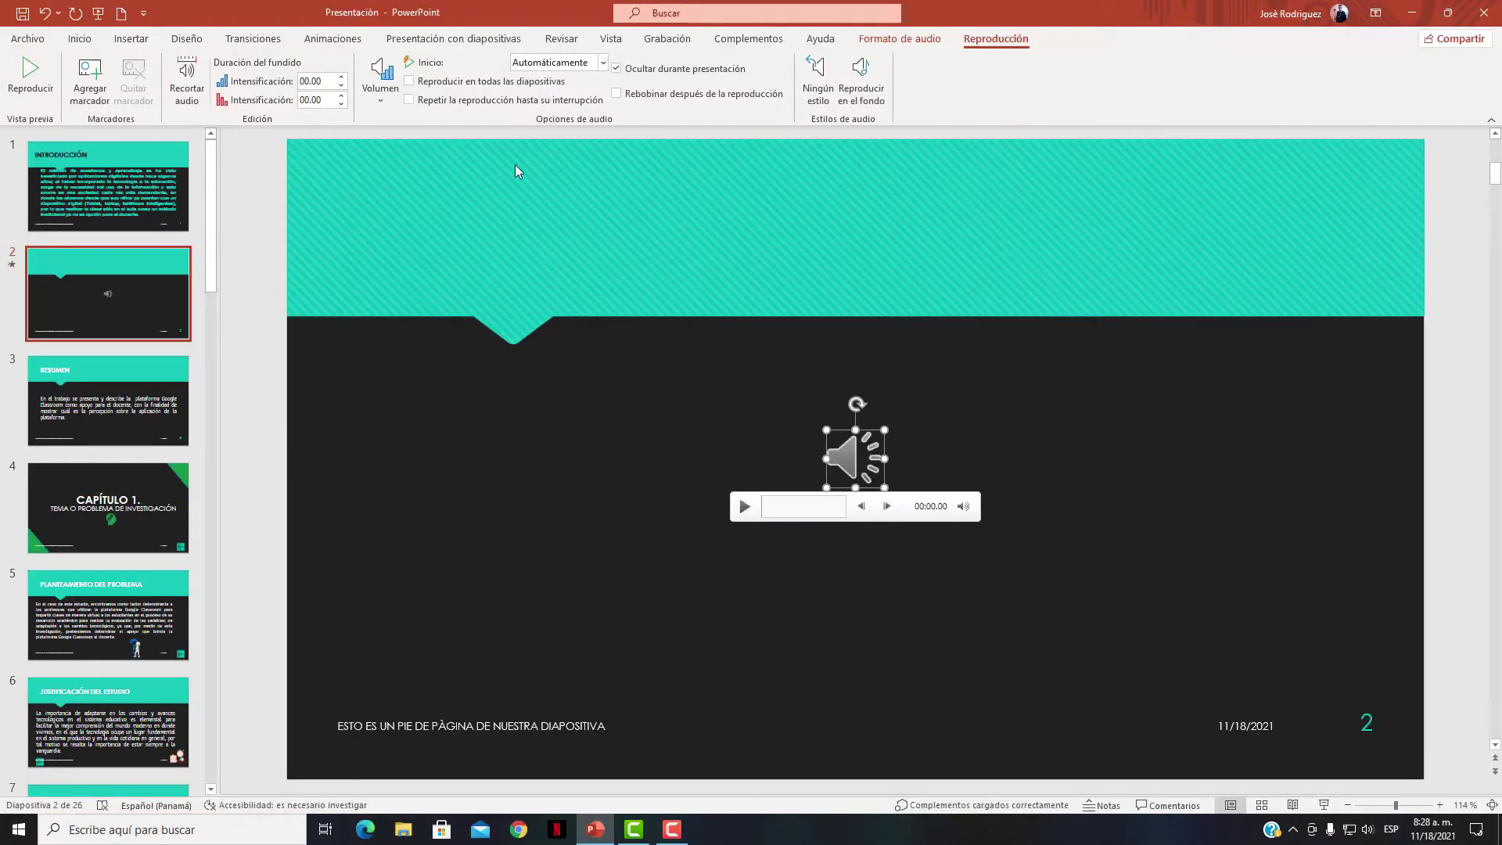
left_click(616, 69)
key("shift+F5")
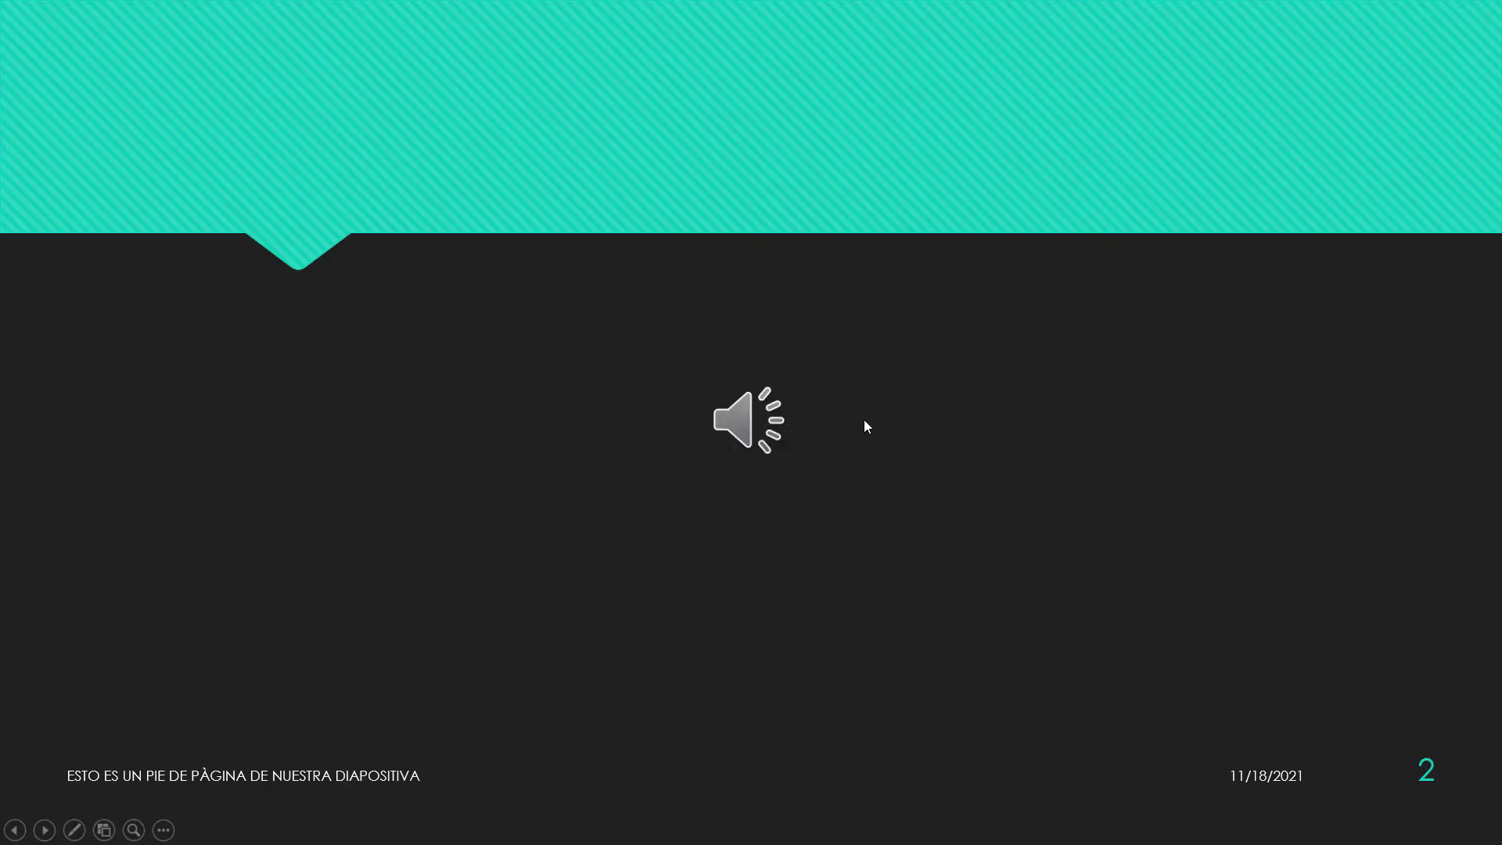
left_click_drag(861, 390, 862, 410)
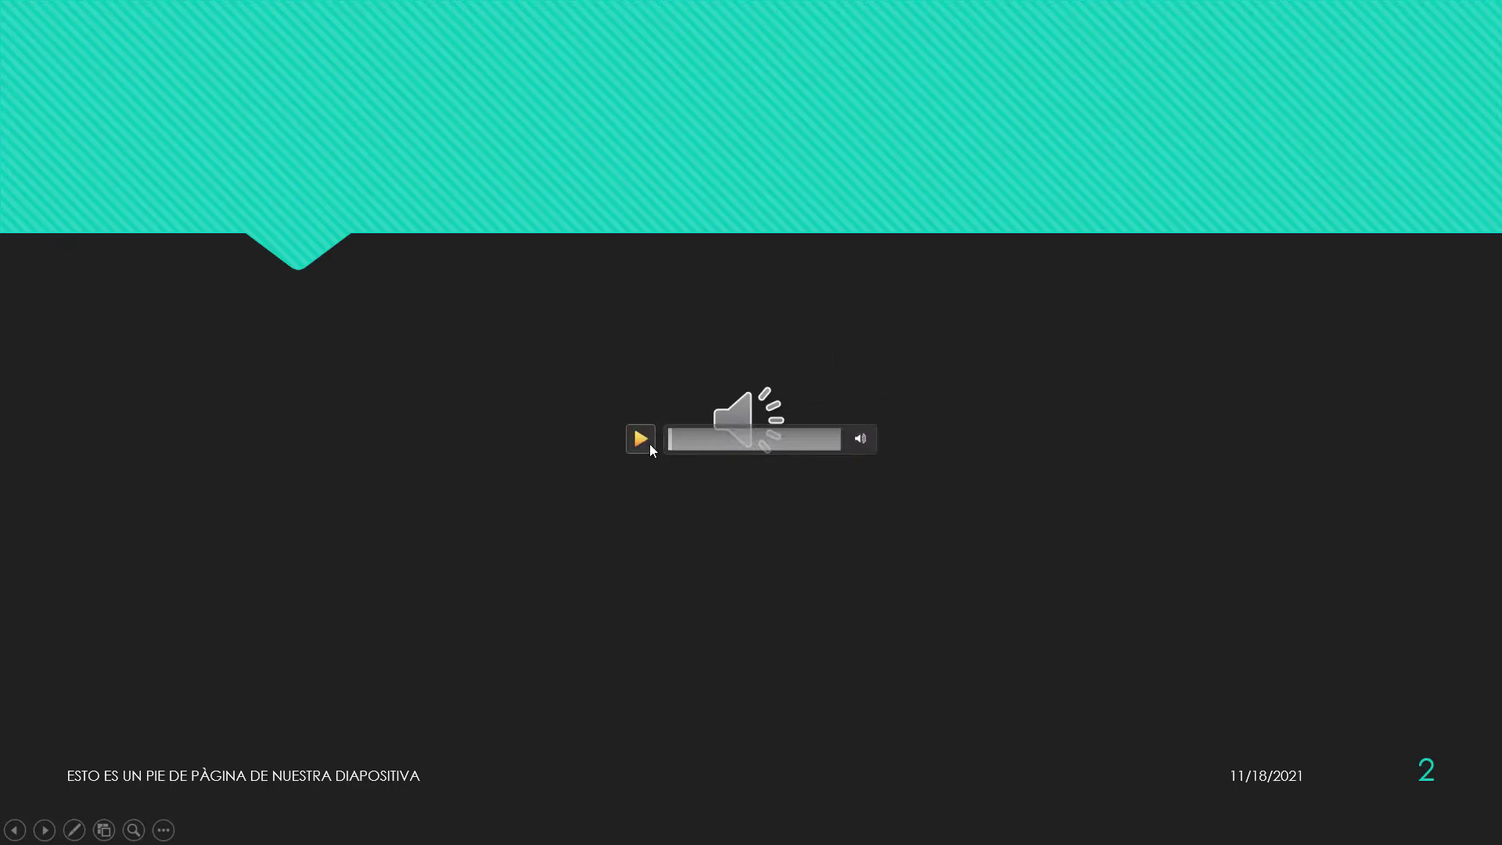
key("Escape")
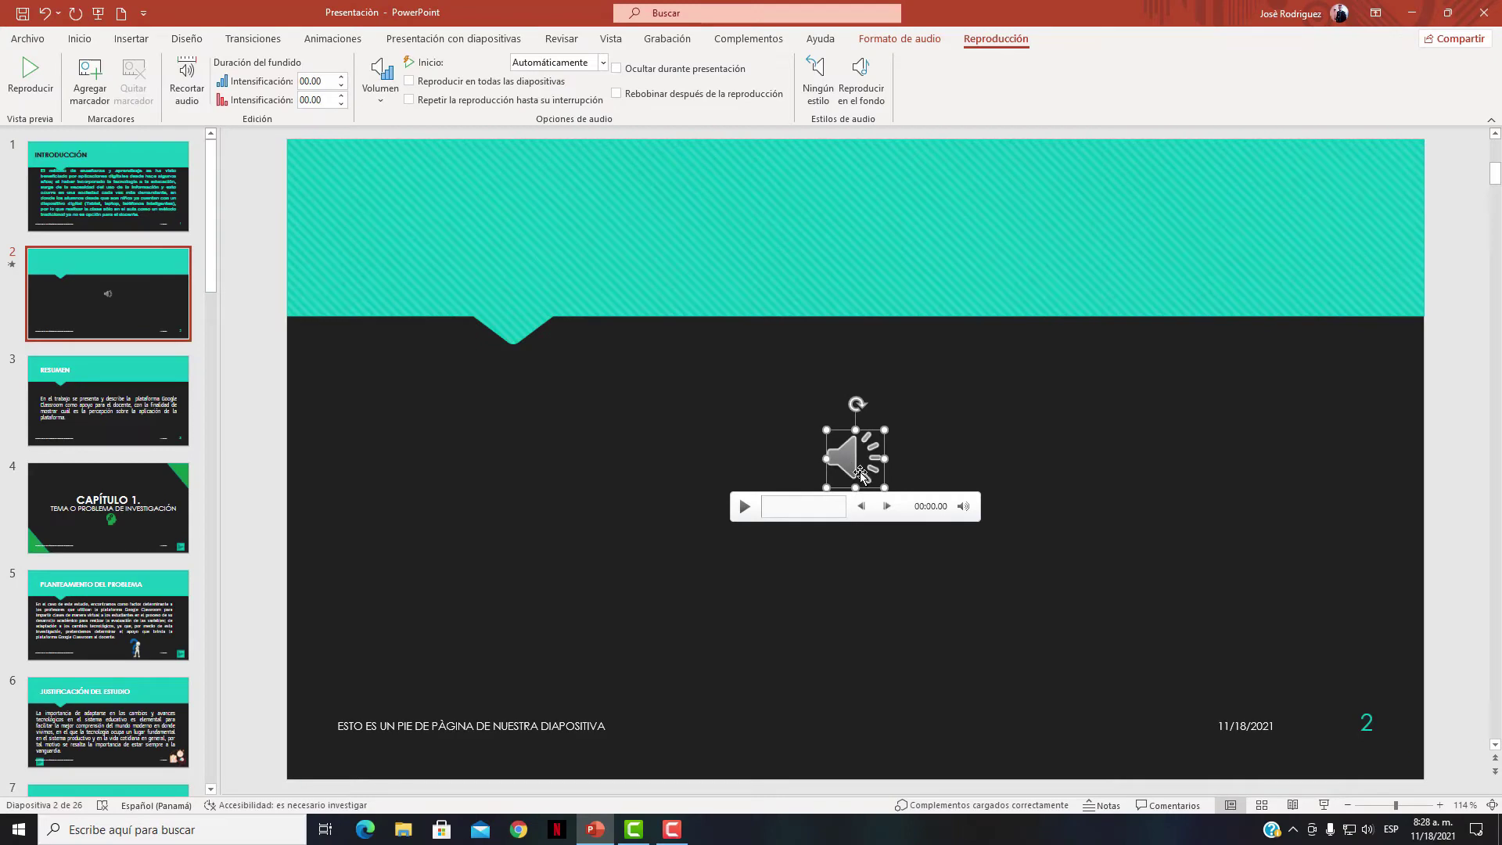
key("Delete")
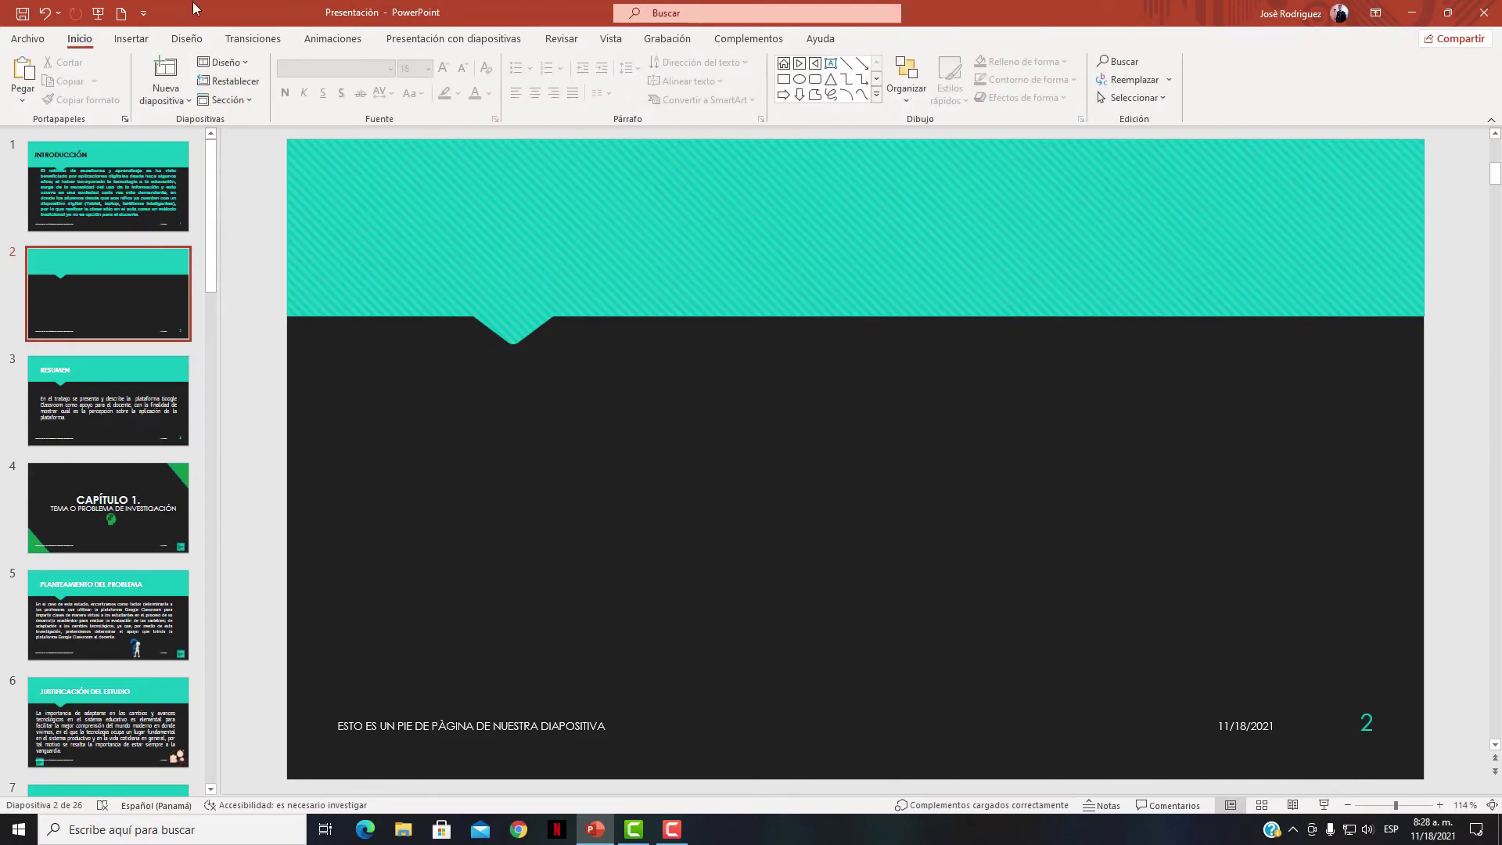
Choose to insert a video from this computer via Insertar > Vídeo
left_click(131, 39)
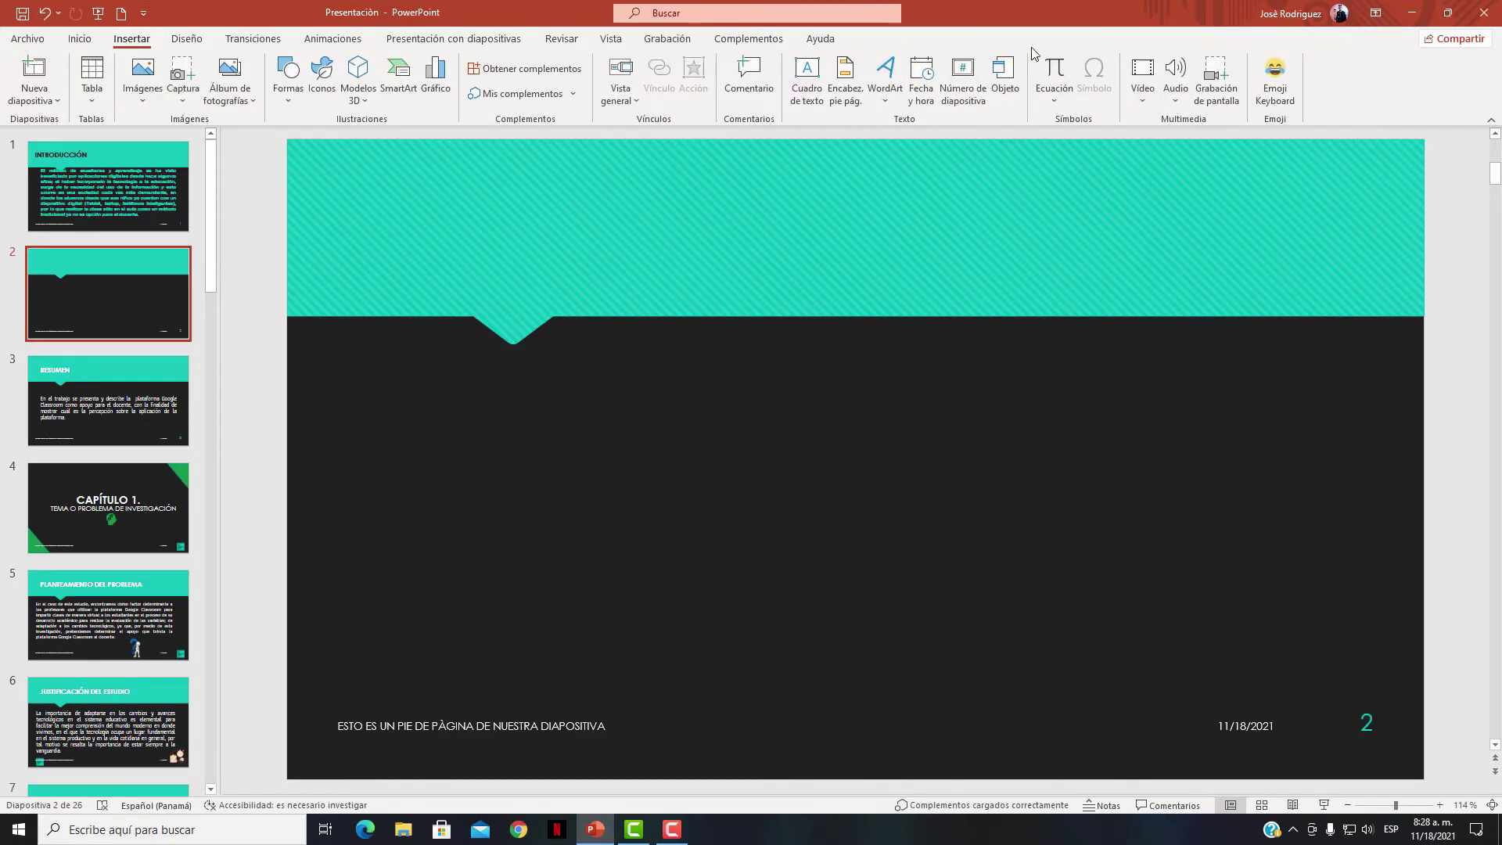
left_click(1144, 96)
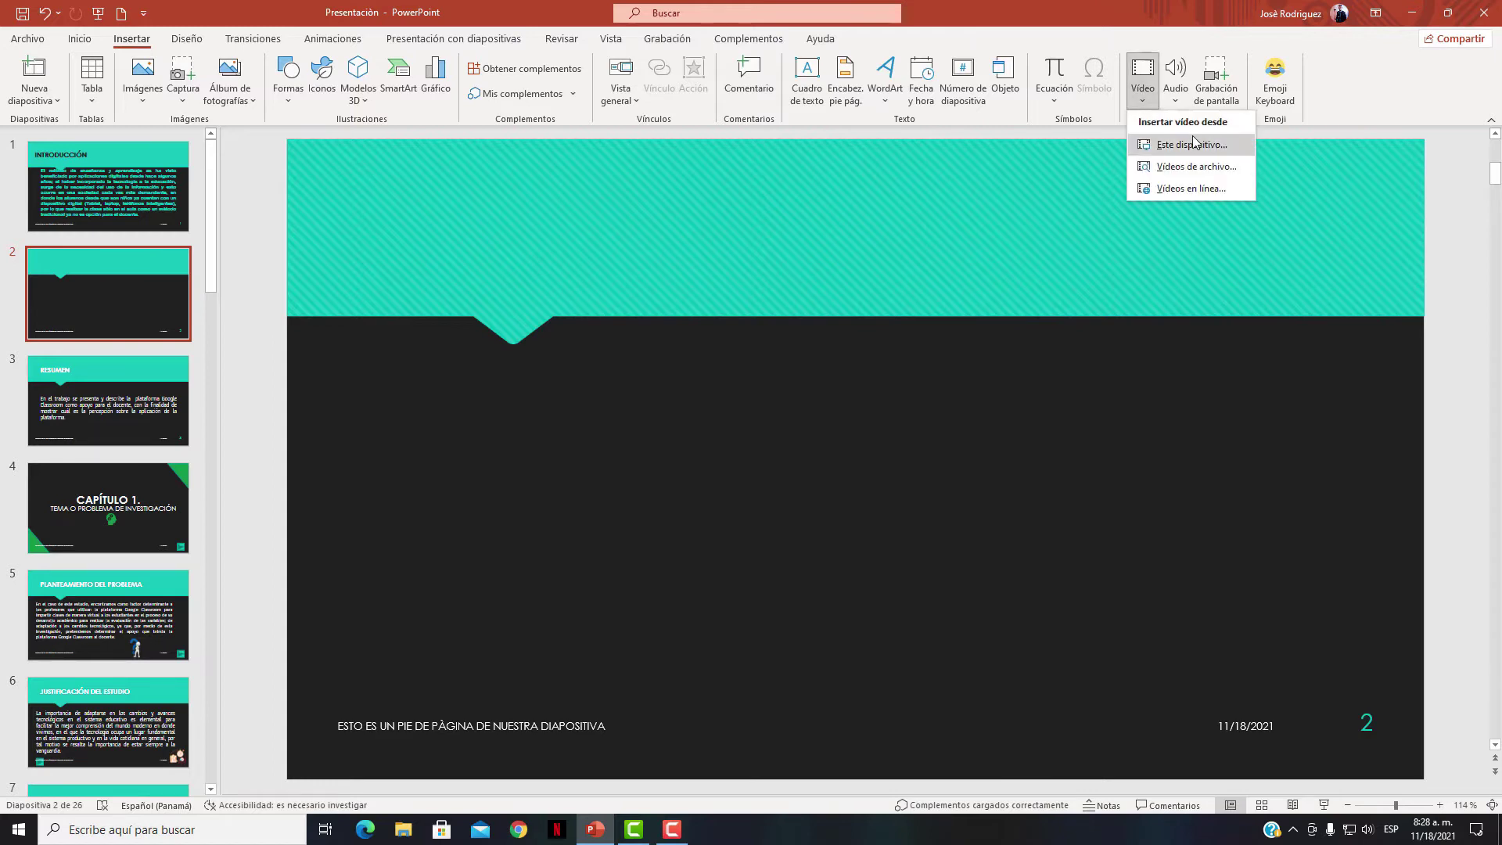
left_click(1094, 193)
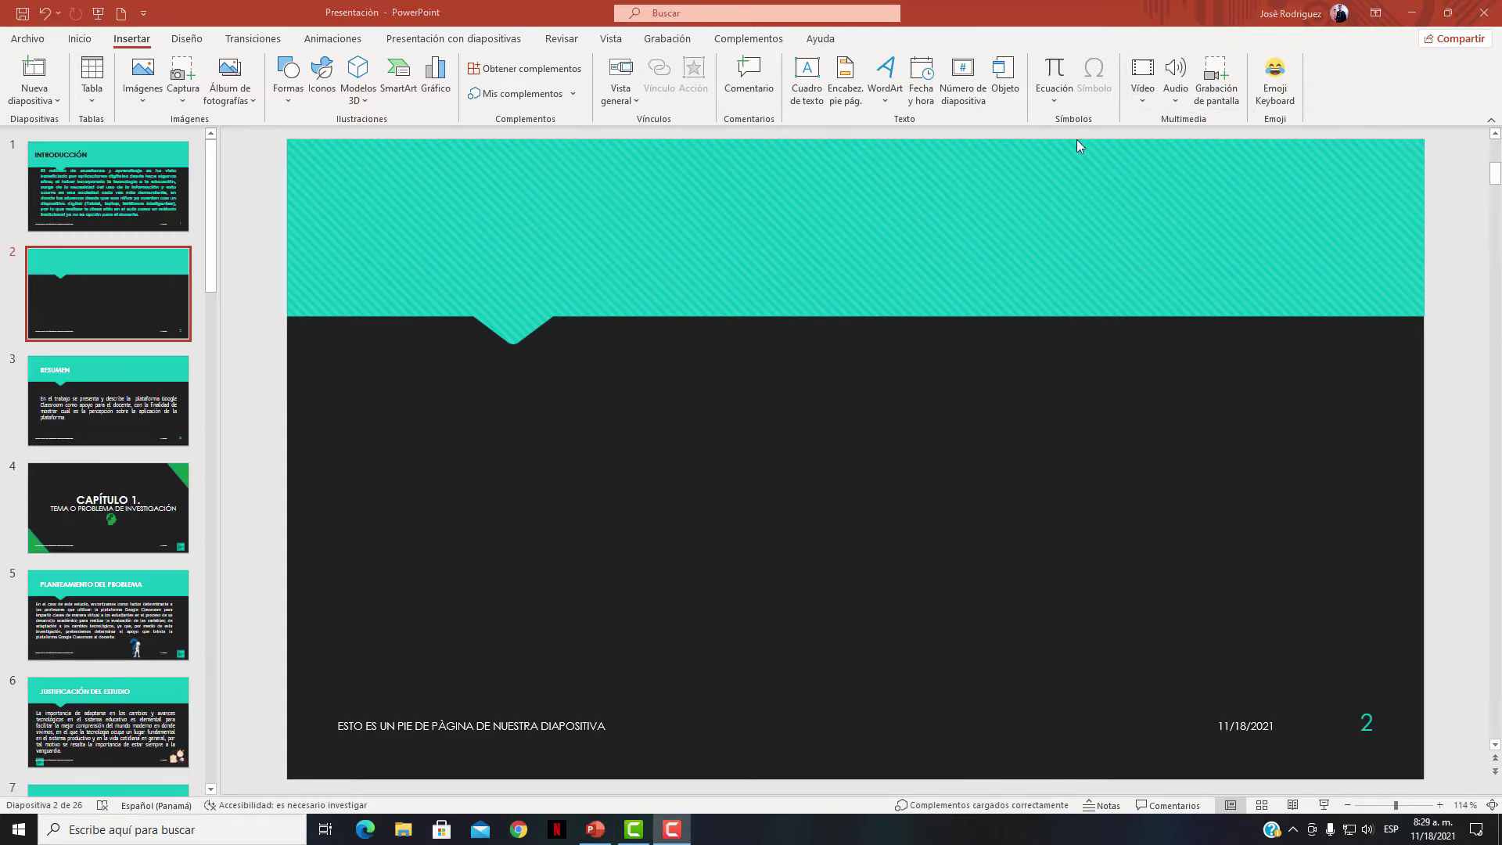
left_click(1143, 86)
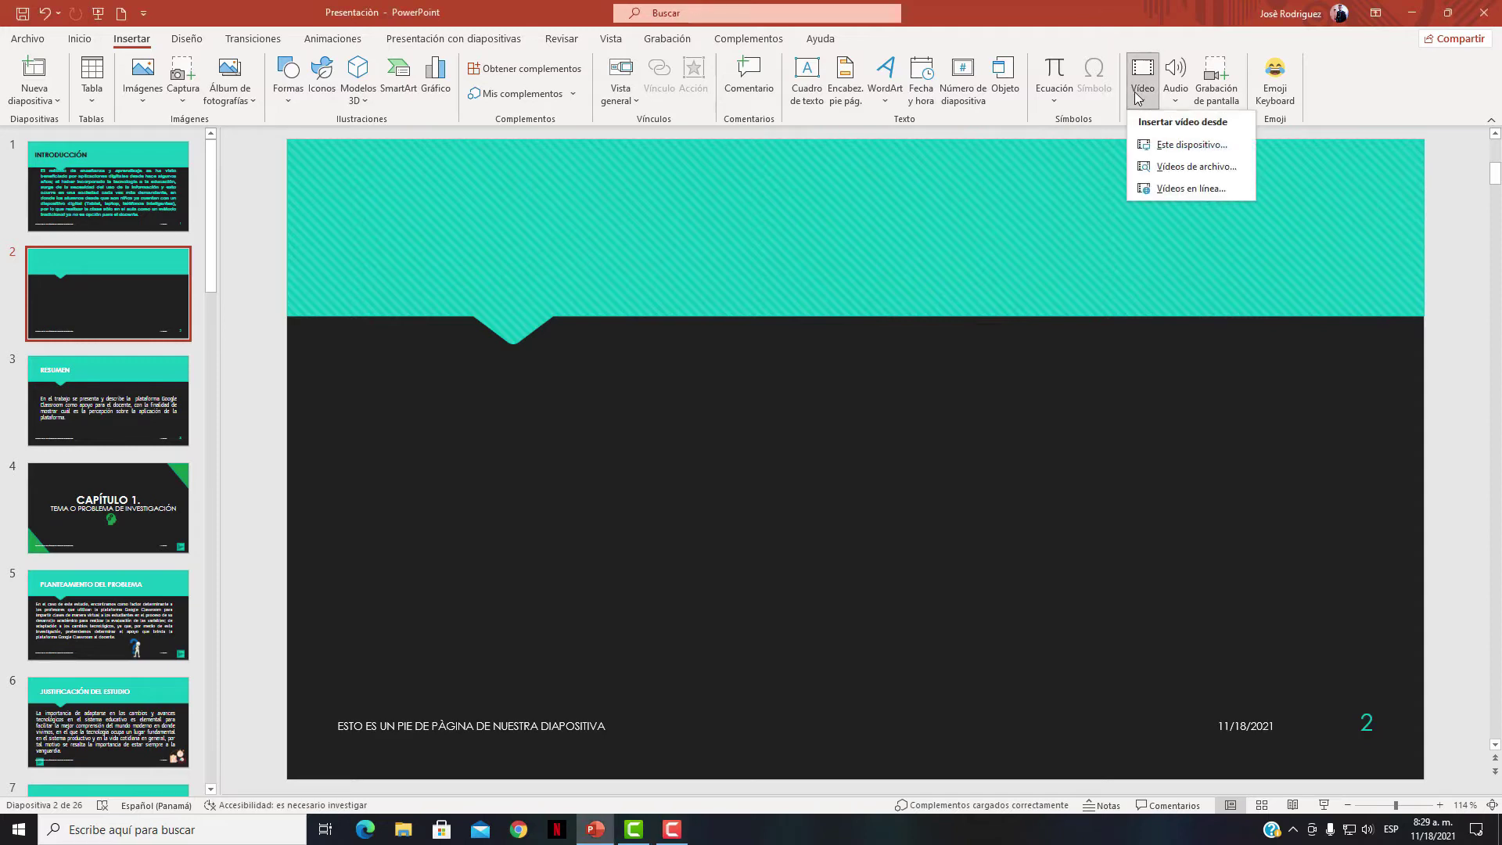
left_click(1203, 146)
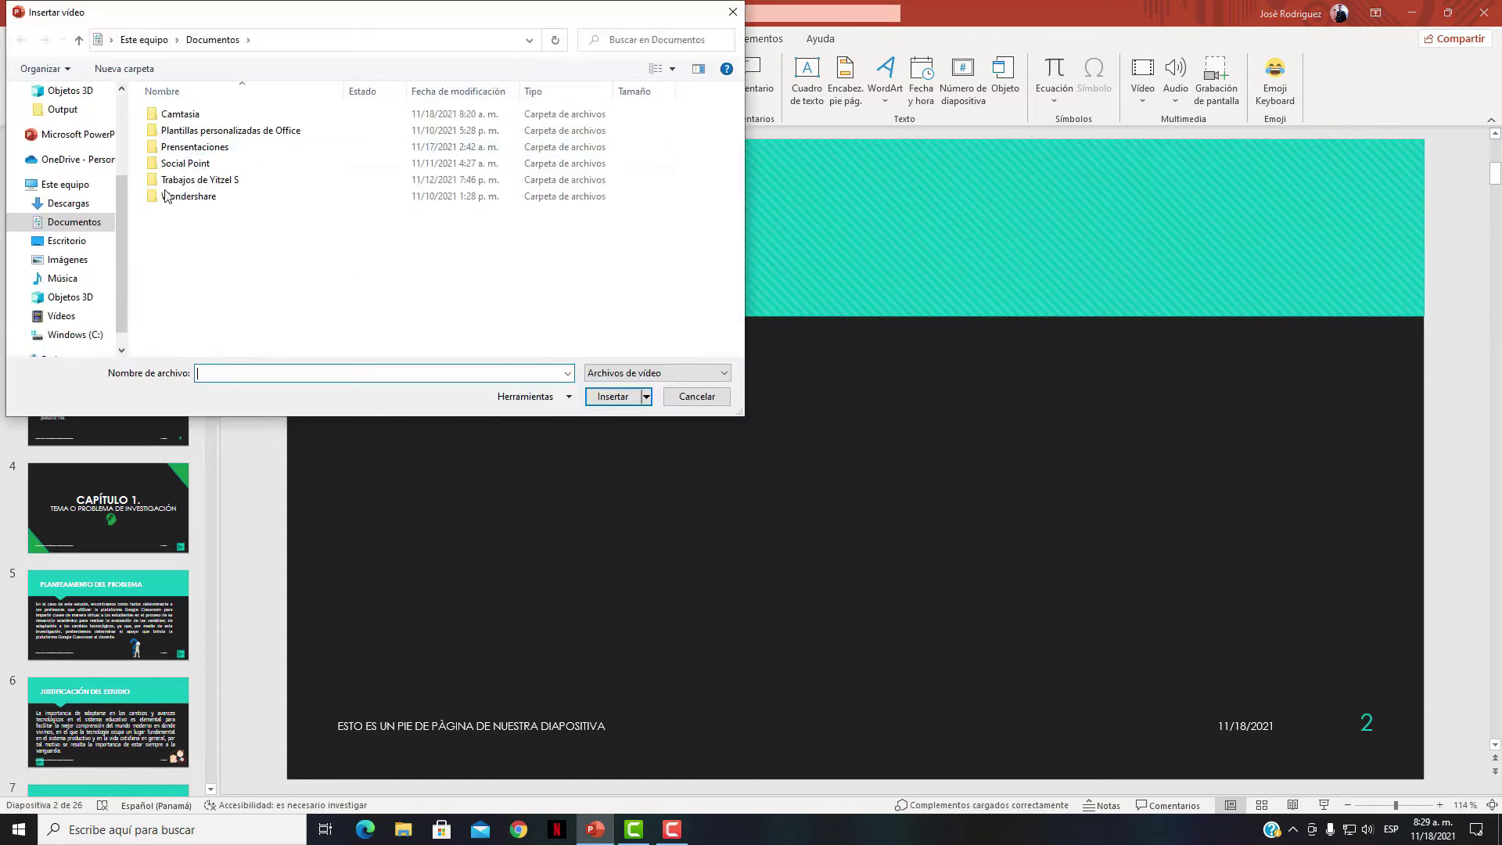
Navigate Videos > Corregidos > CAPITULO 16 and select its video file
left_click(60, 321)
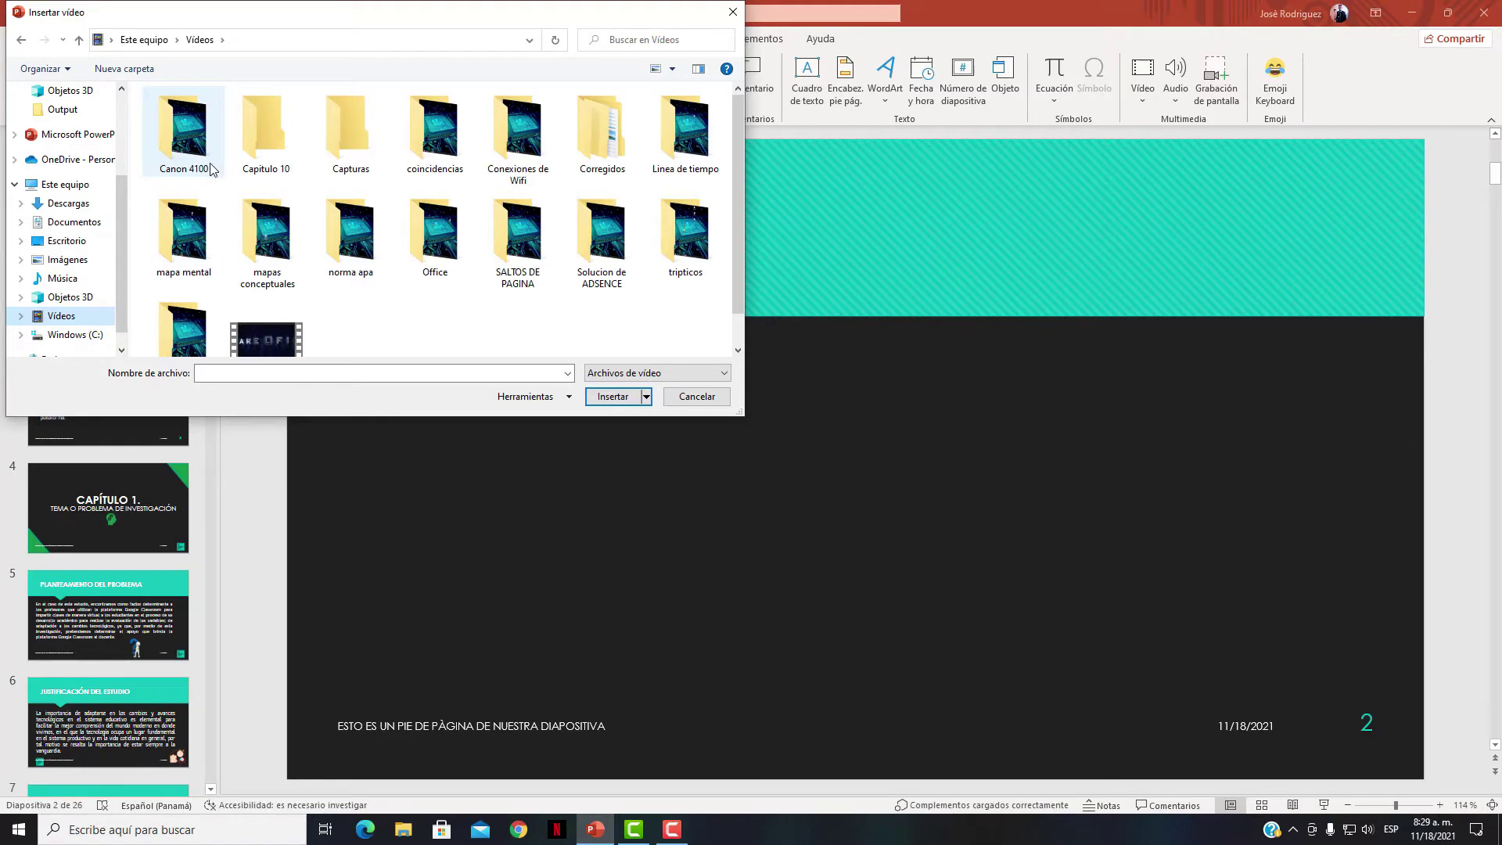
double_click(601, 131)
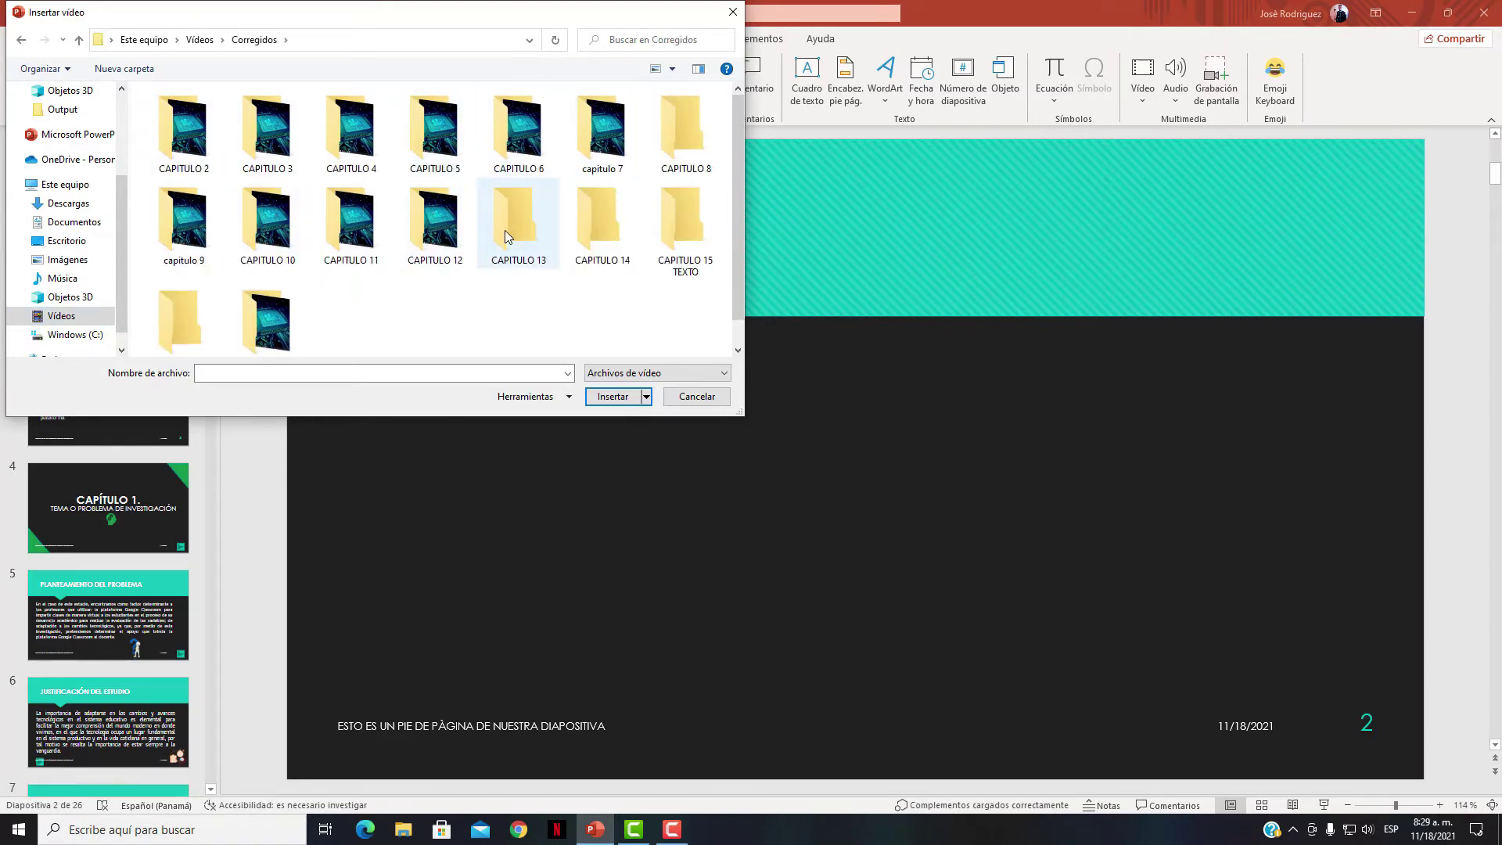
left_click(536, 234)
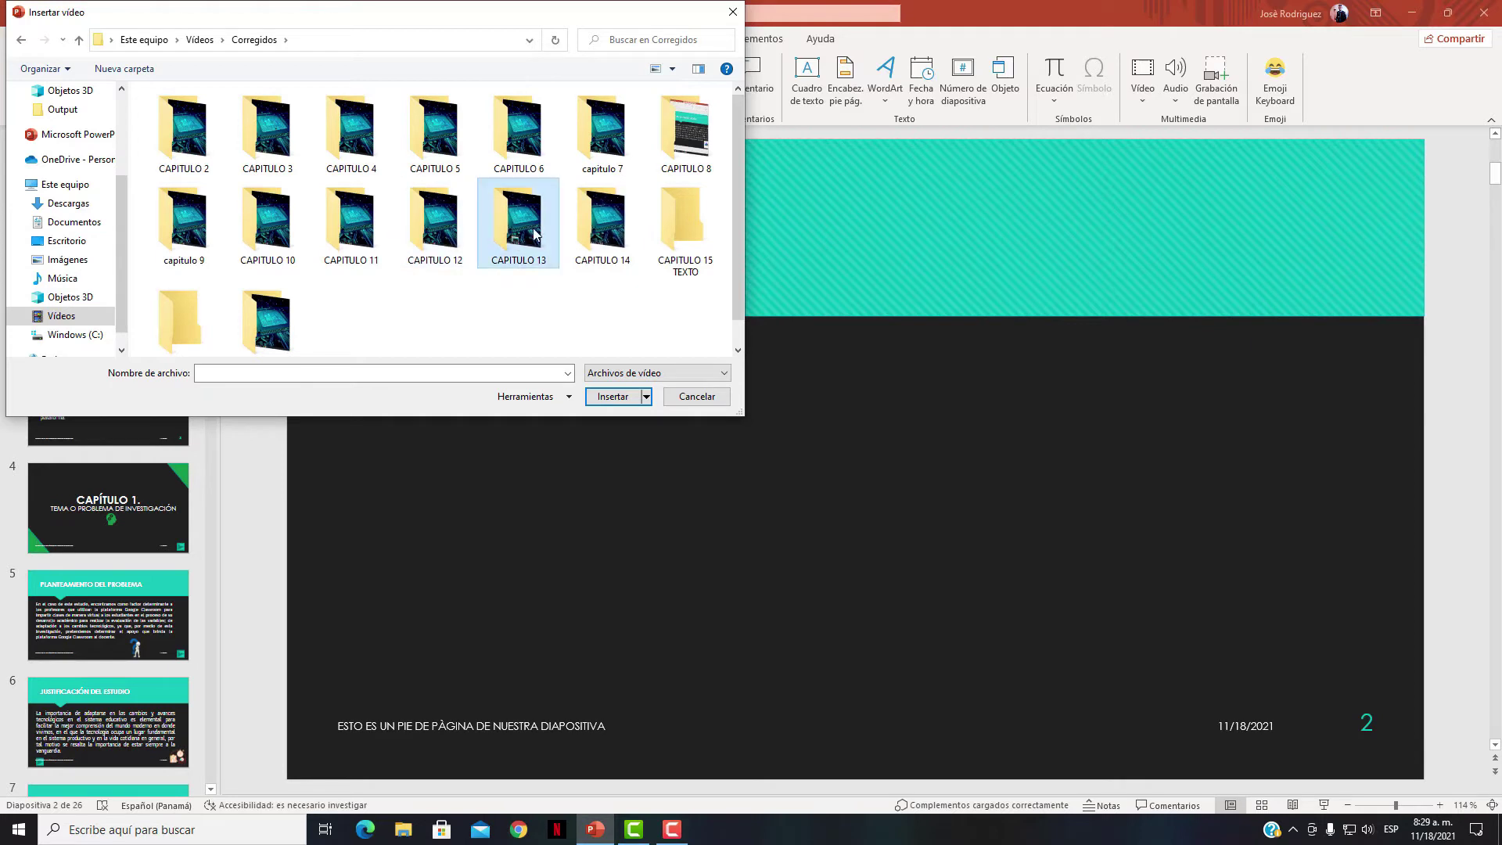
left_click(602, 131)
scroll(291, 338, "down", 1)
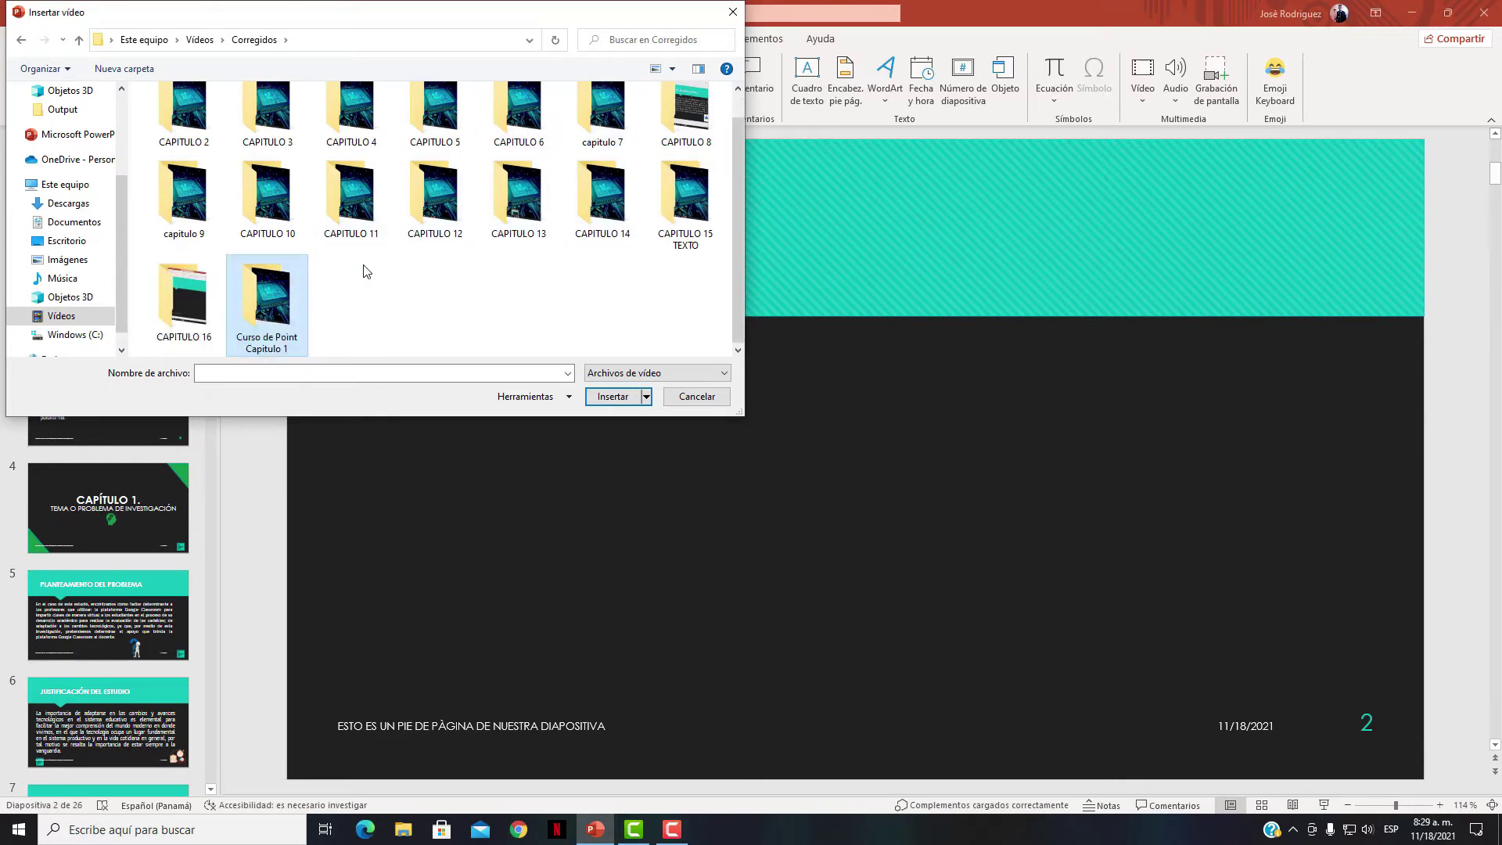
left_click(190, 308)
double_click(190, 308)
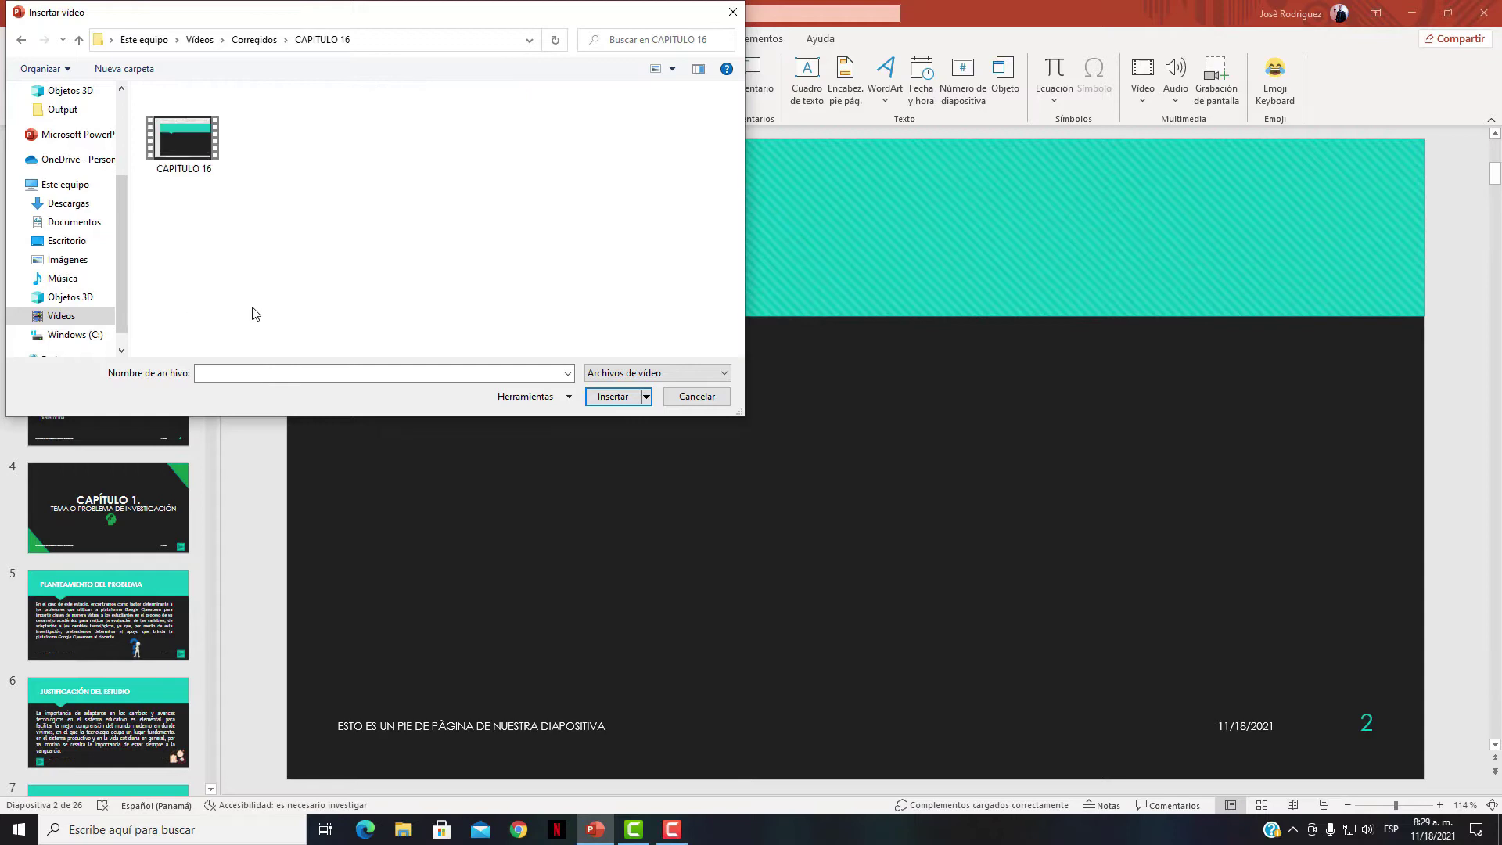
left_click(210, 172)
Insert the CAPITULO 16 video, resize it to 27.86 × 15.67 cm, and move it up-left
left_click(613, 396)
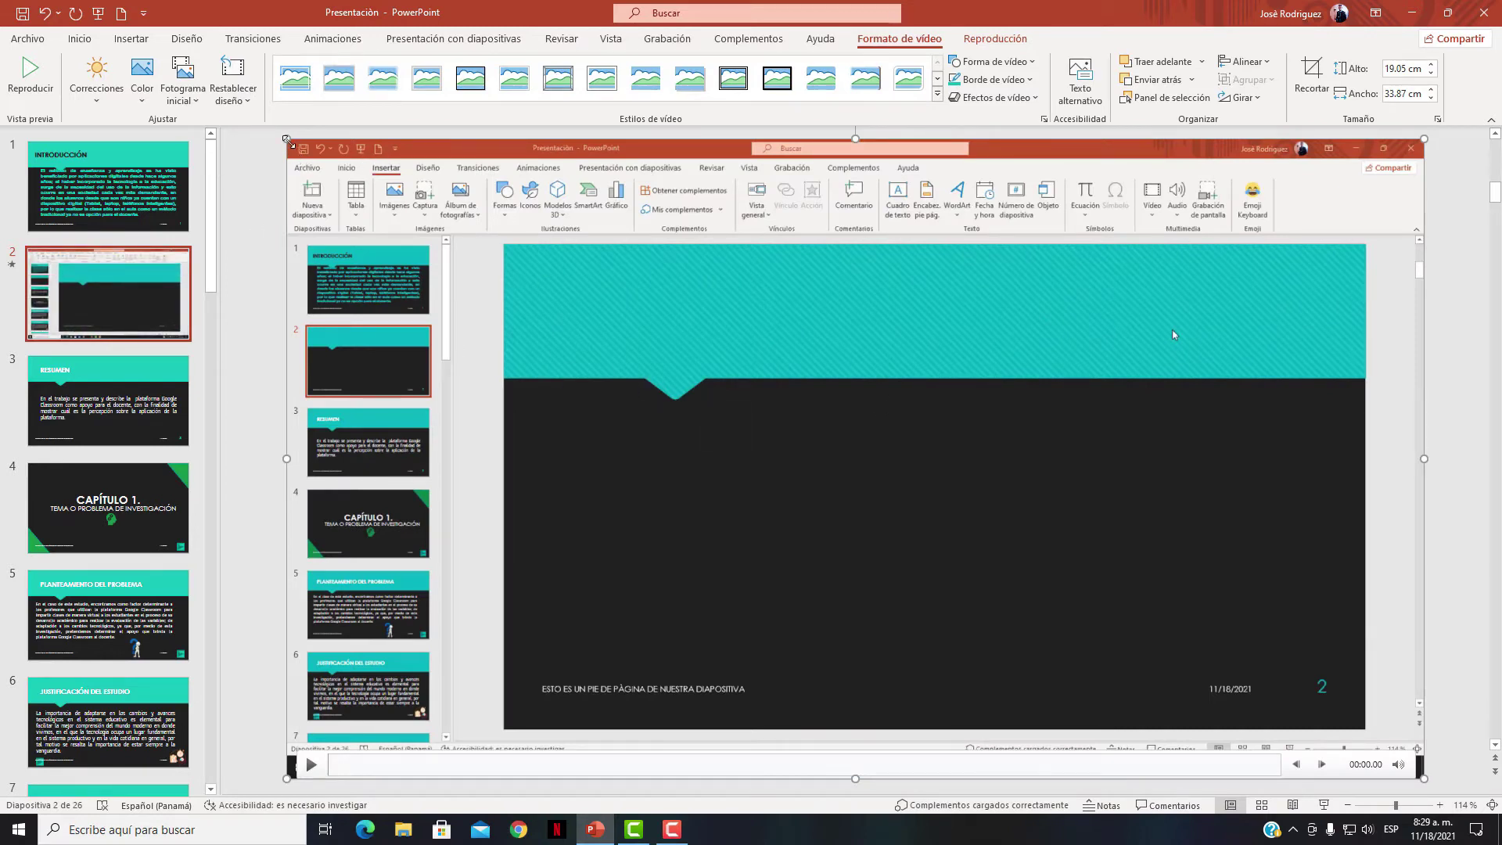
left_click_drag(299, 156, 488, 251)
mouse_move(1088, 497)
left_mouse_down()
mouse_move(885, 425)
mouse_move(969, 415)
left_mouse_up()
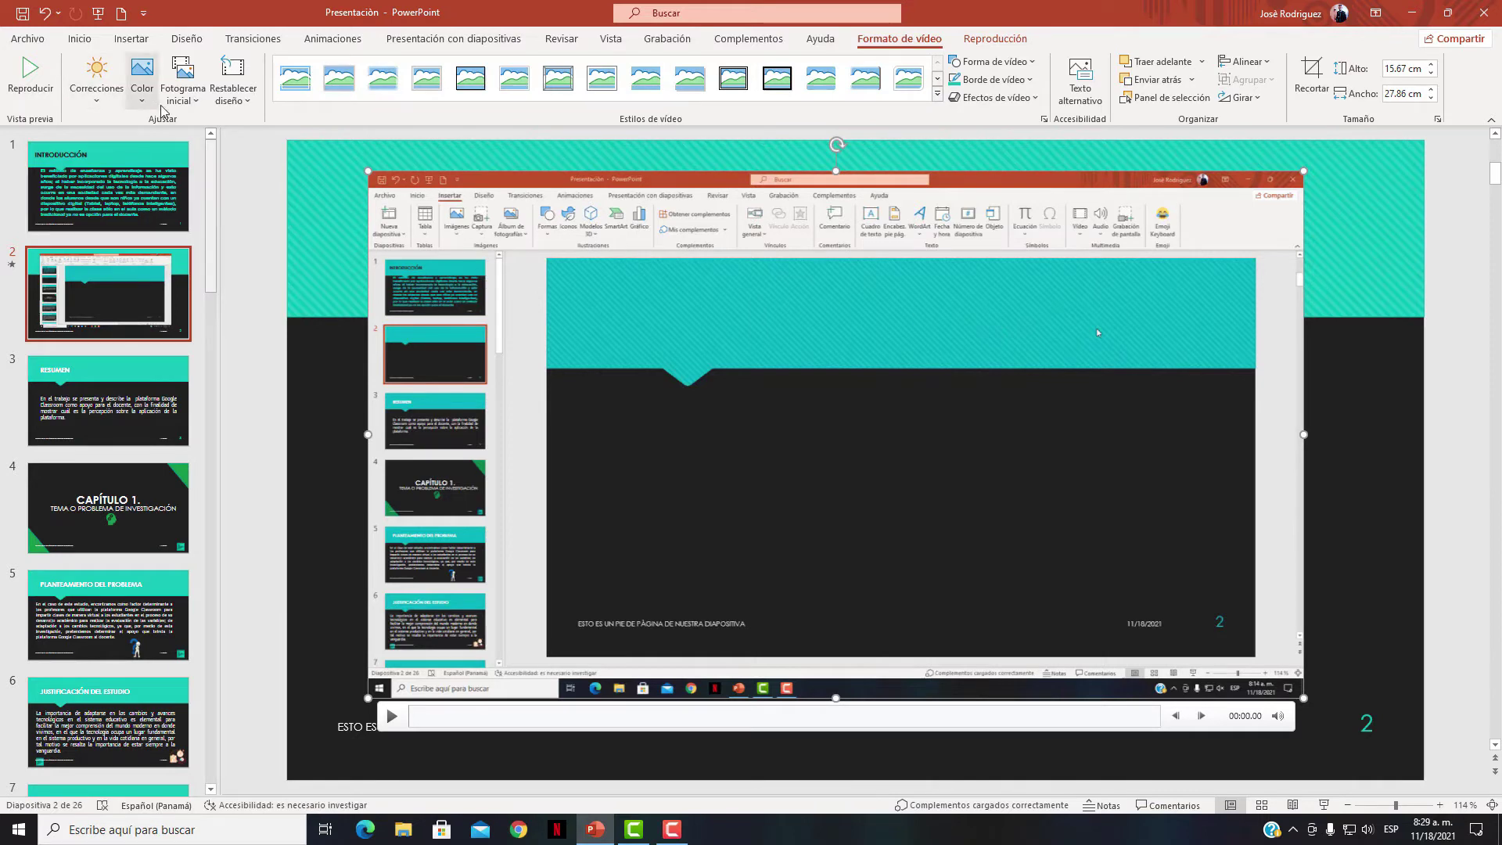
left_click(97, 78)
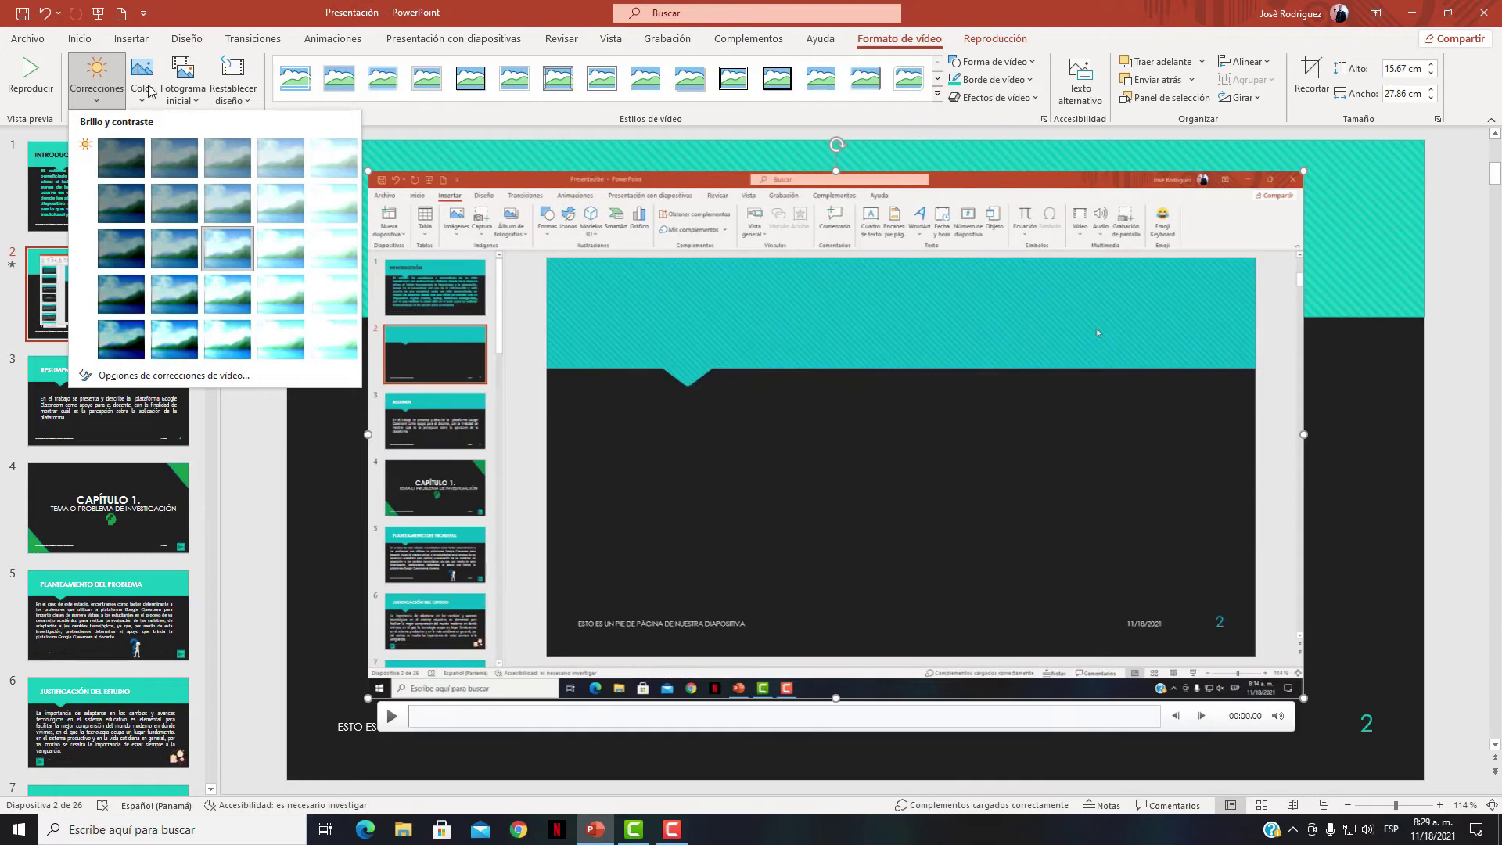
left_click(144, 93)
left_click(143, 92)
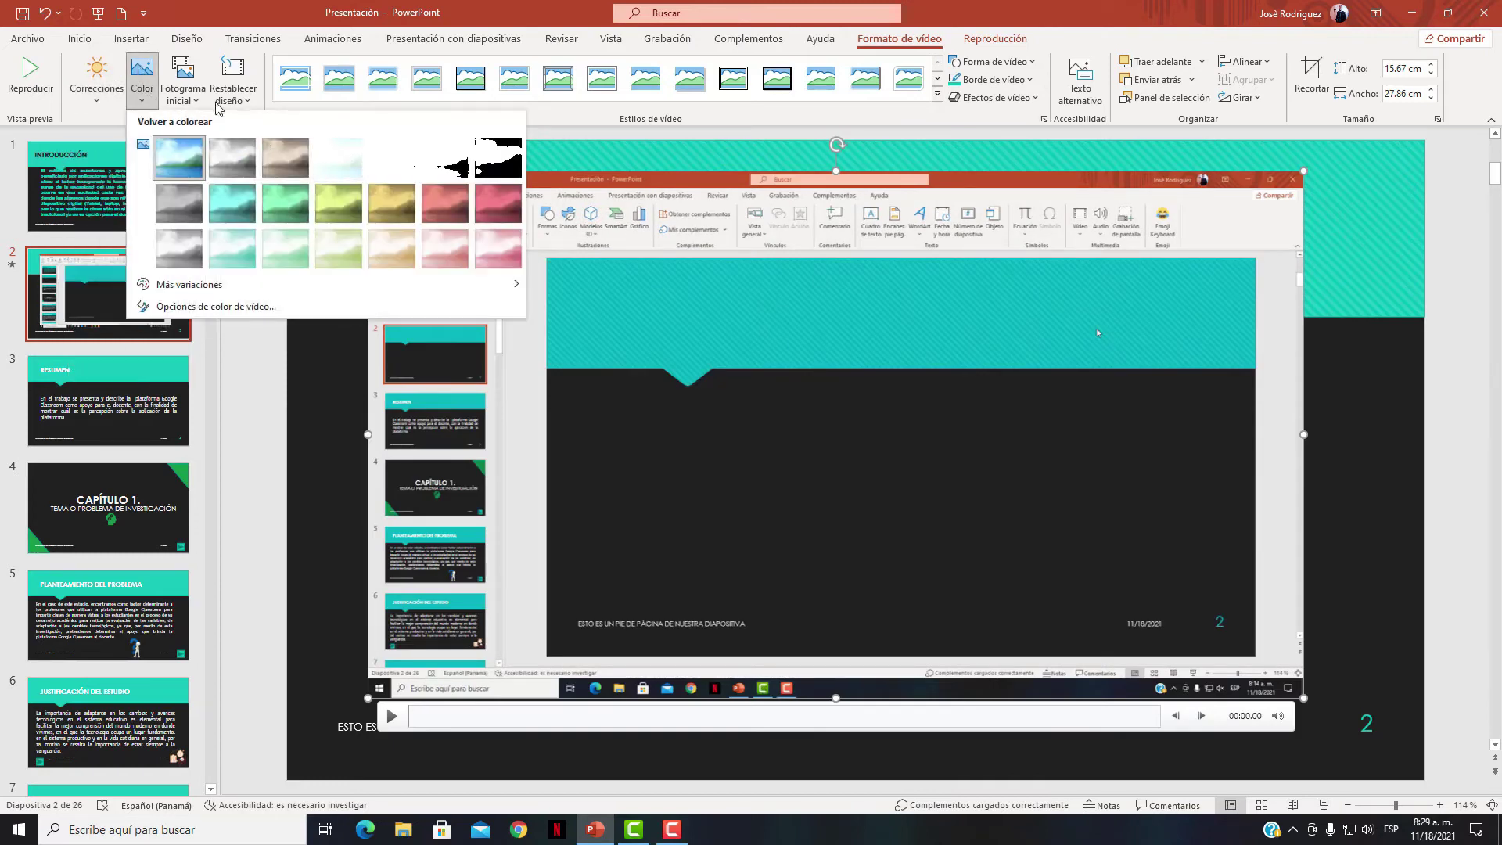
left_click(189, 100)
left_click(205, 107)
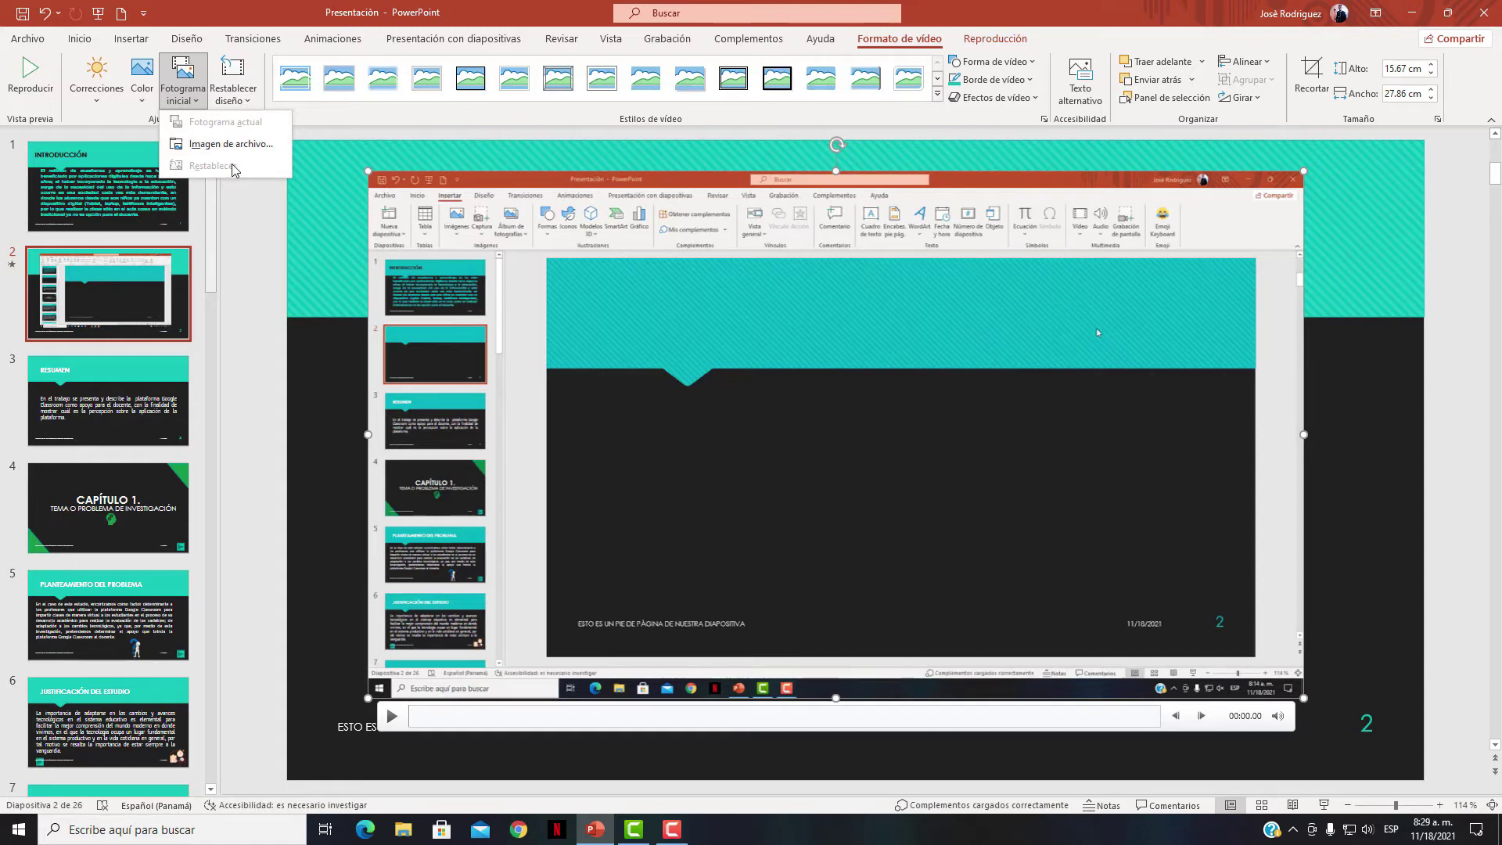
left_click(334, 120)
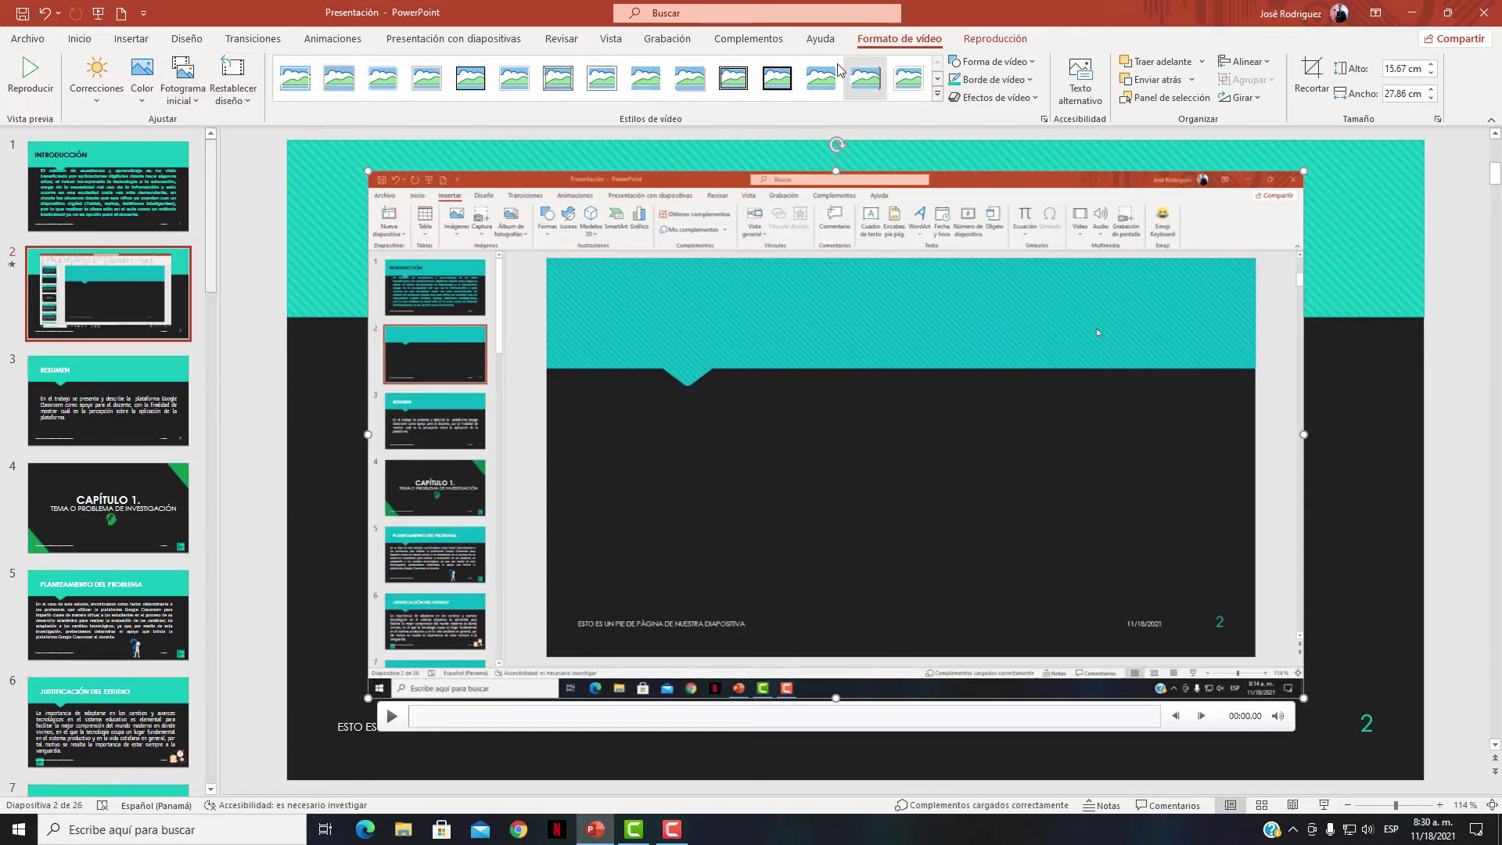
Apply a framed style from the video styles gallery
left_click(936, 93)
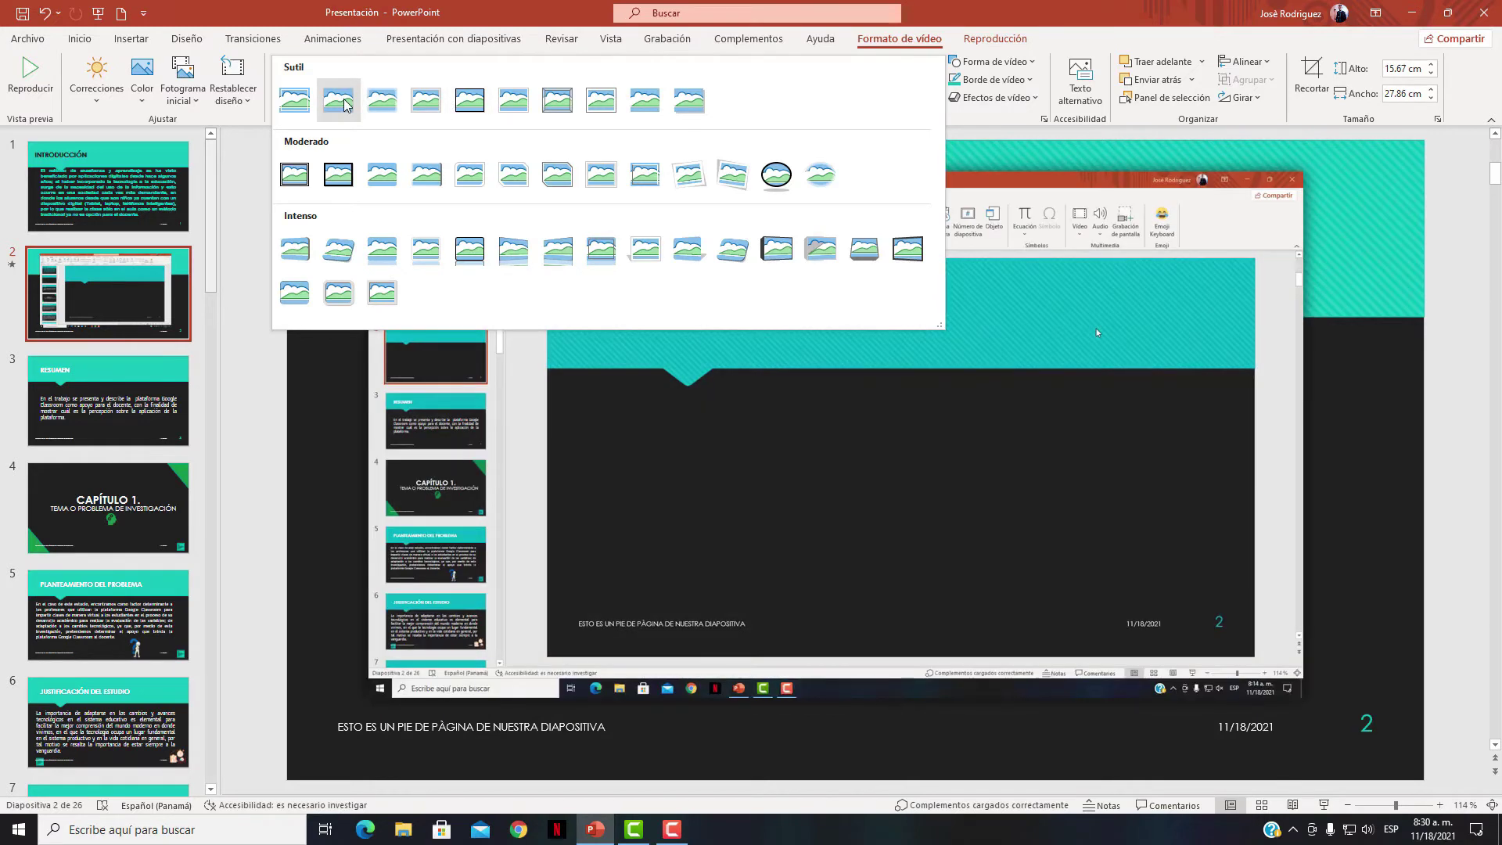
left_click(470, 99)
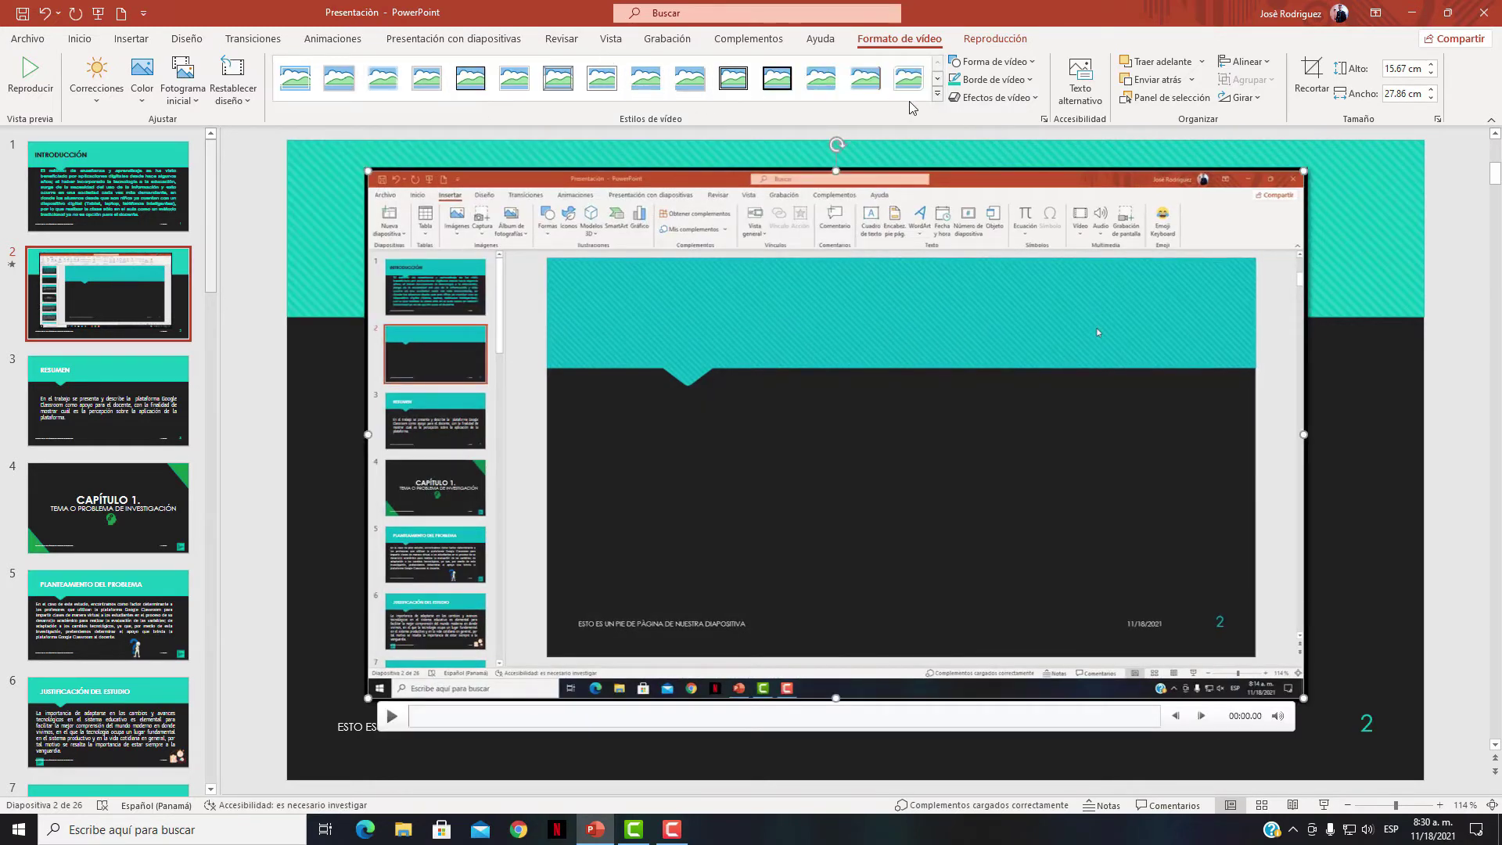
left_click(1027, 66)
left_click(1027, 67)
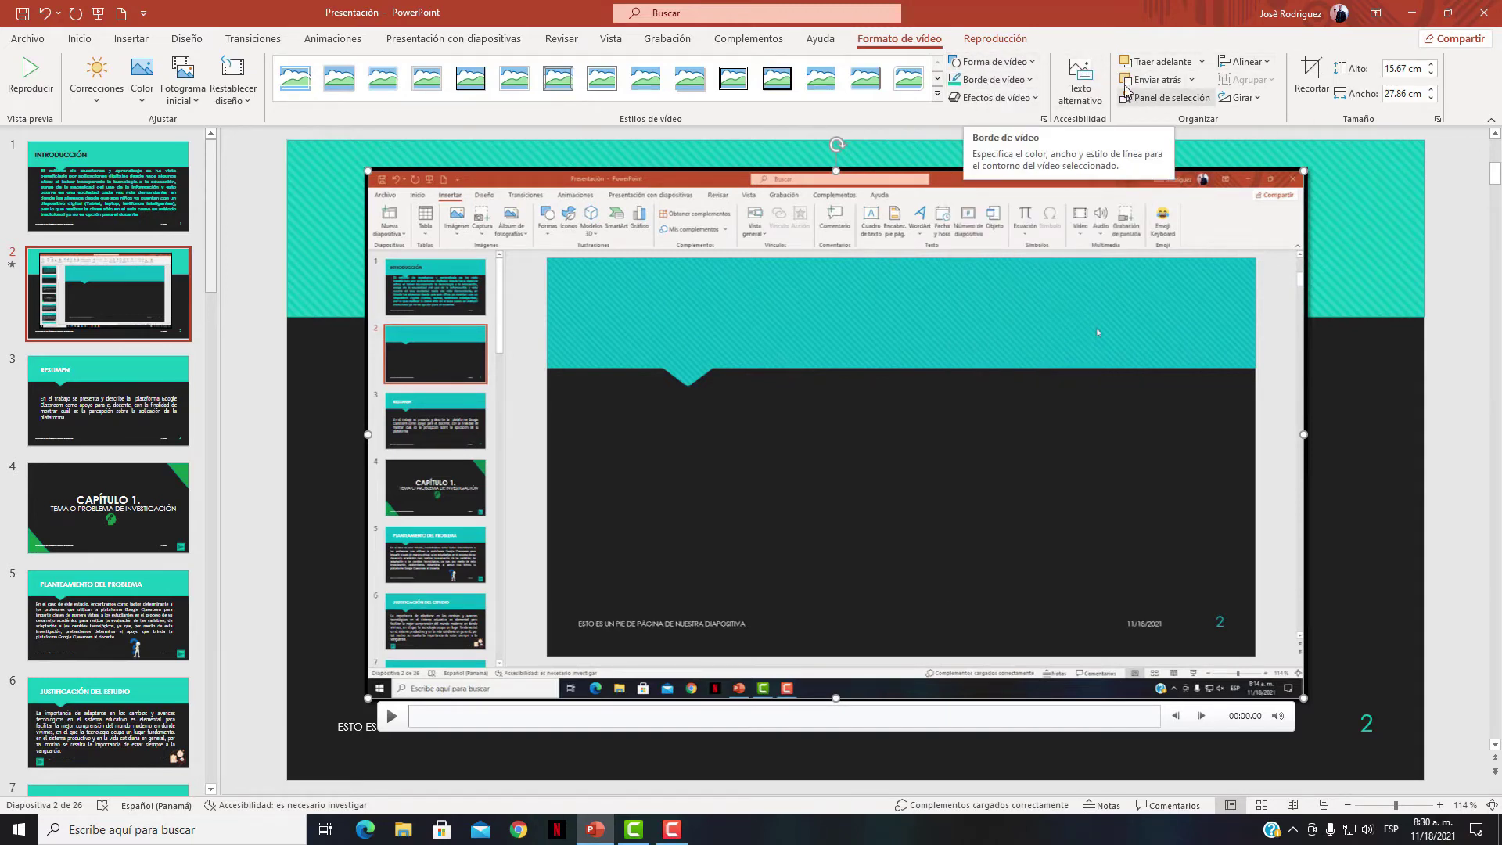
Give the video a red border and glow effect, nudging it slightly right
left_click(992, 79)
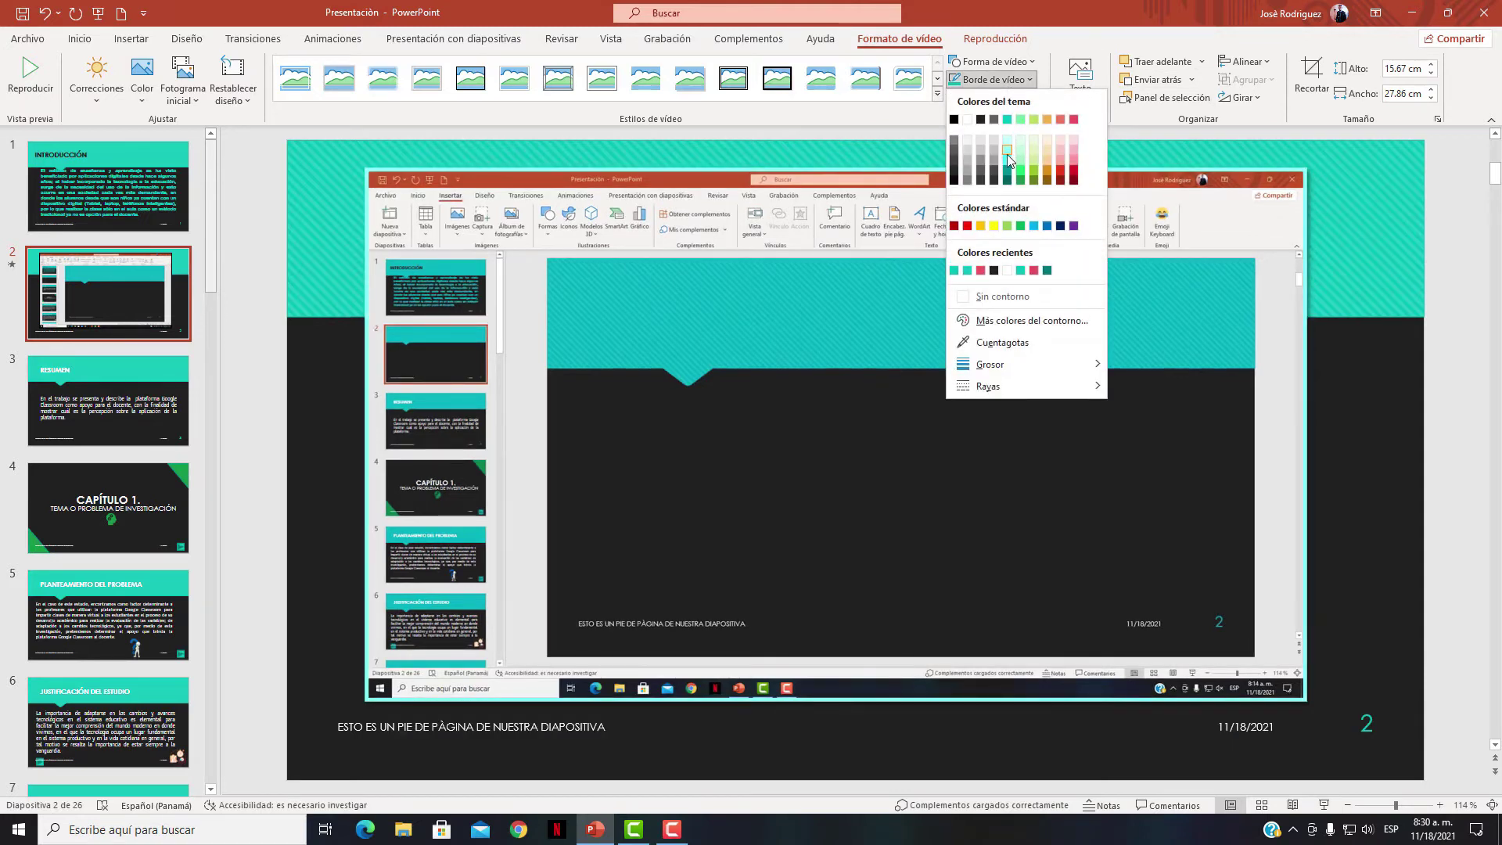
left_click(1073, 174)
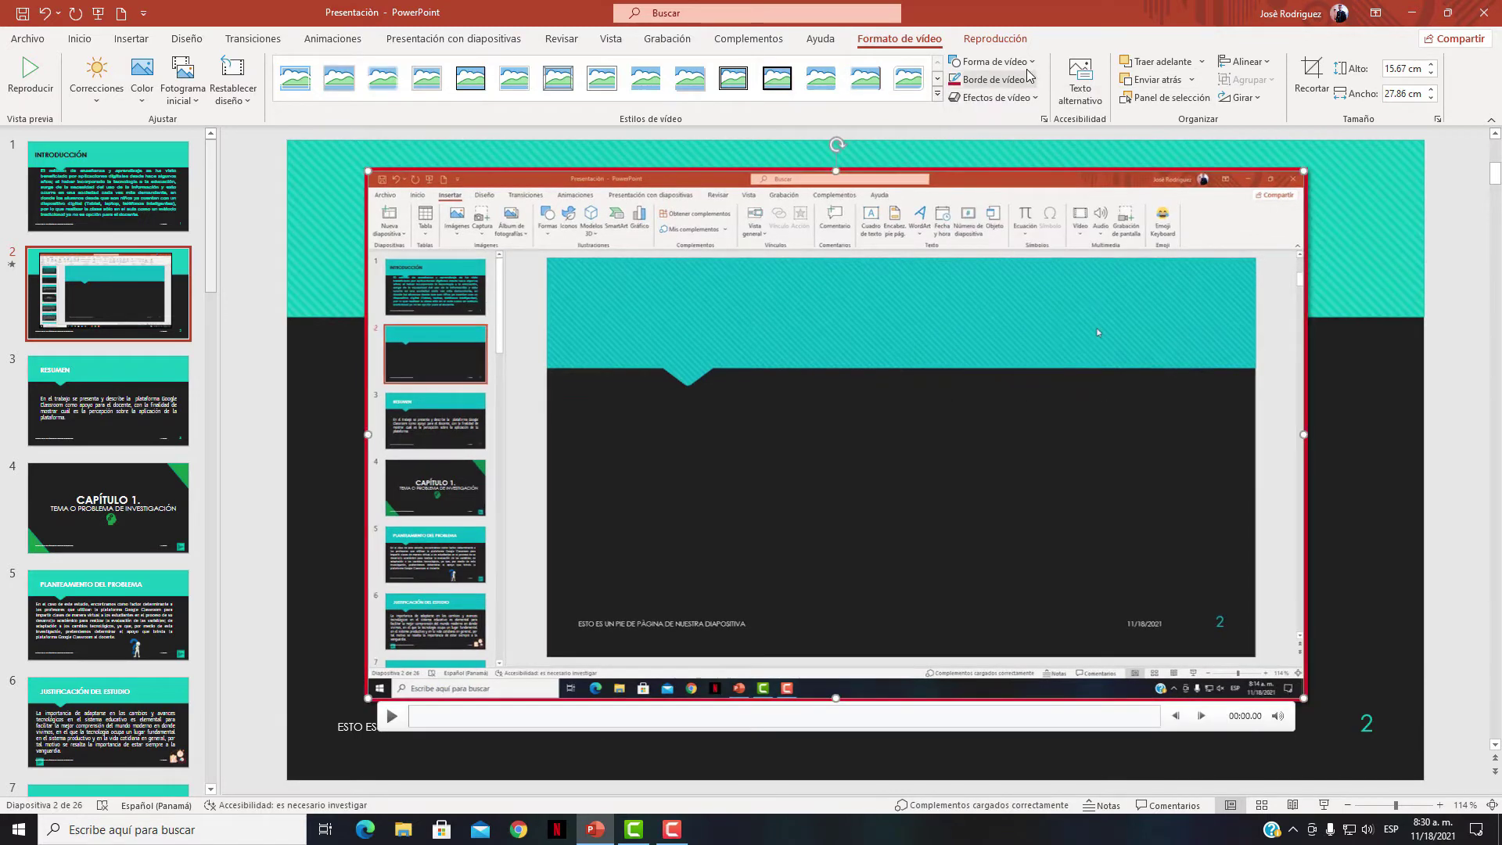
left_click(993, 97)
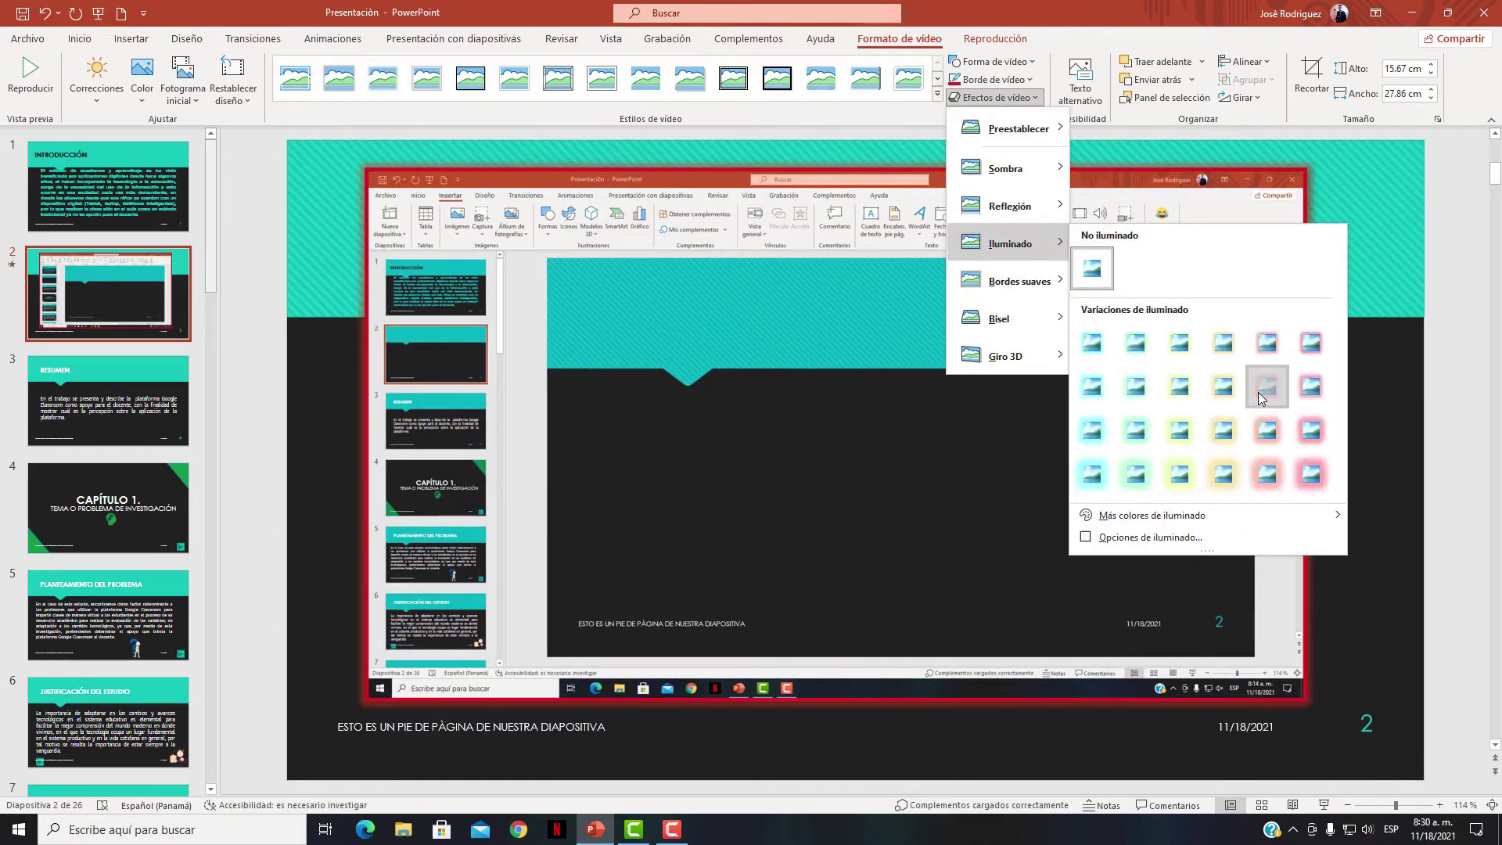
mouse_move(1009, 243)
left_click(1258, 392)
left_click_drag(765, 510, 785, 515)
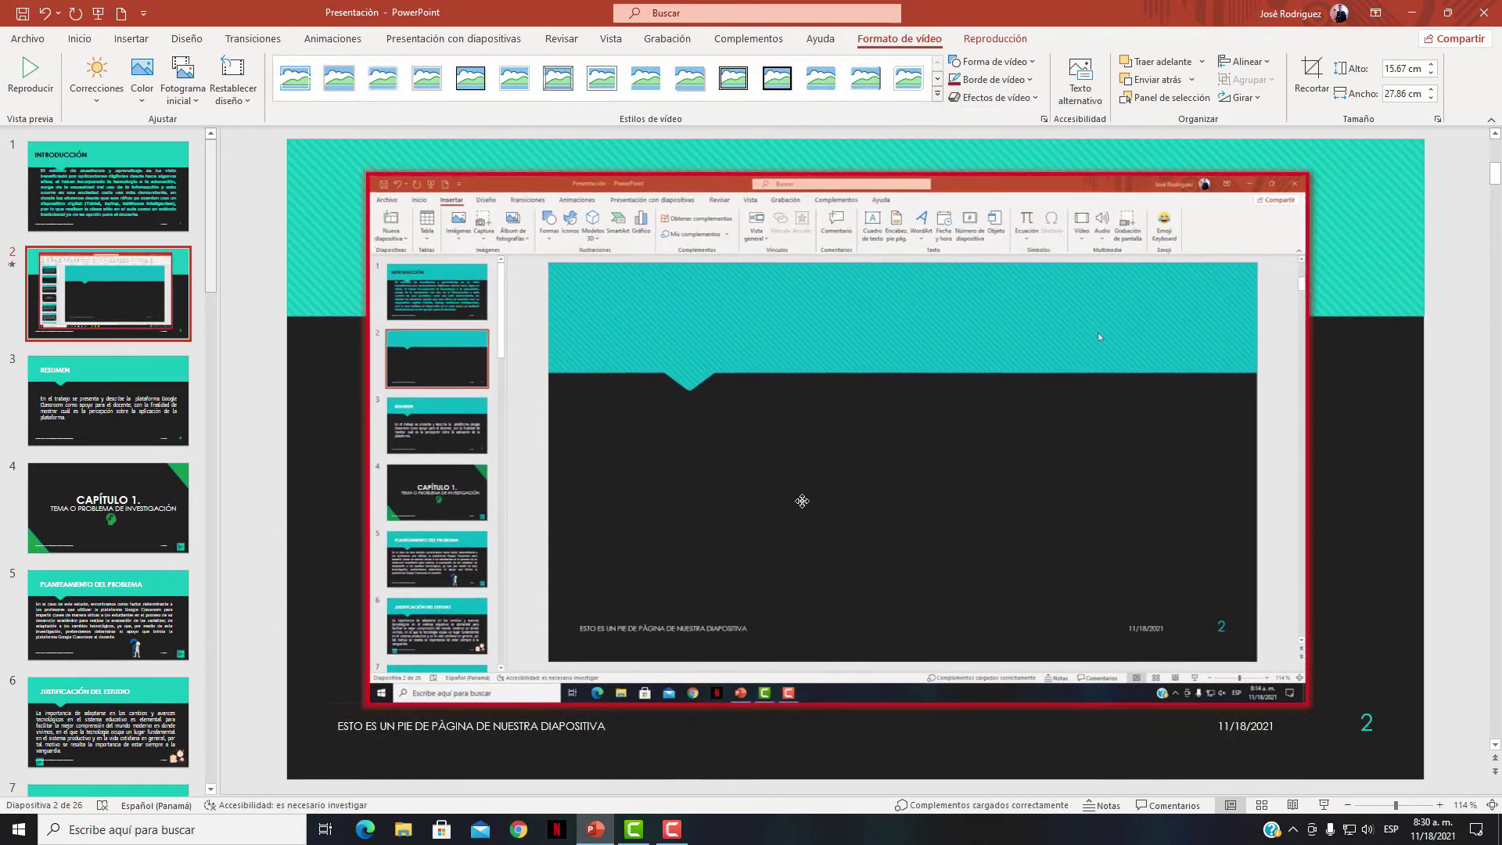
left_click(995, 38)
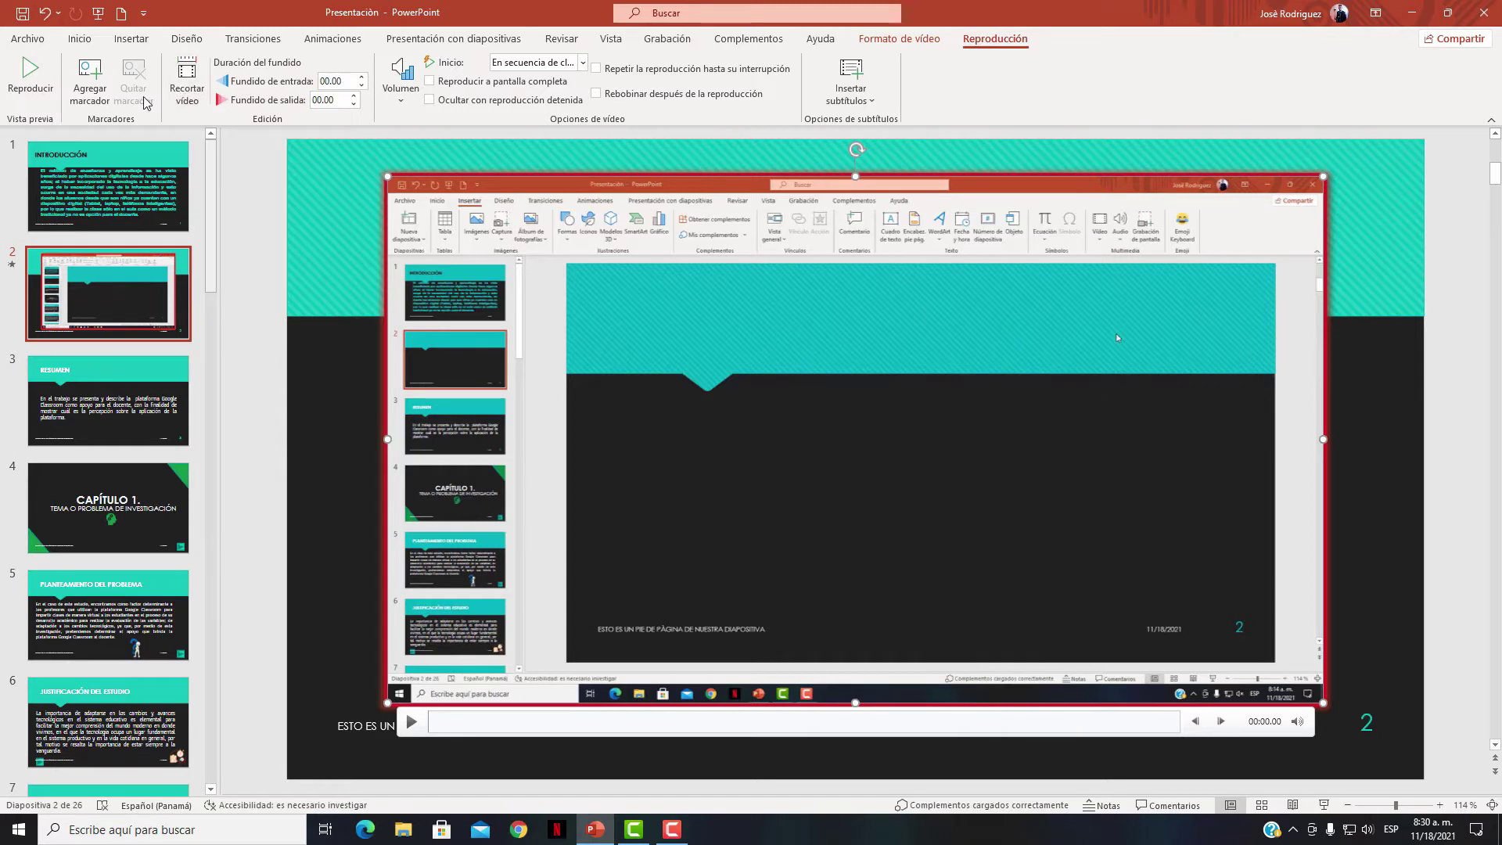
Set the video to start Automáticamente, play full screen, and hide when stopped
left_click(558, 63)
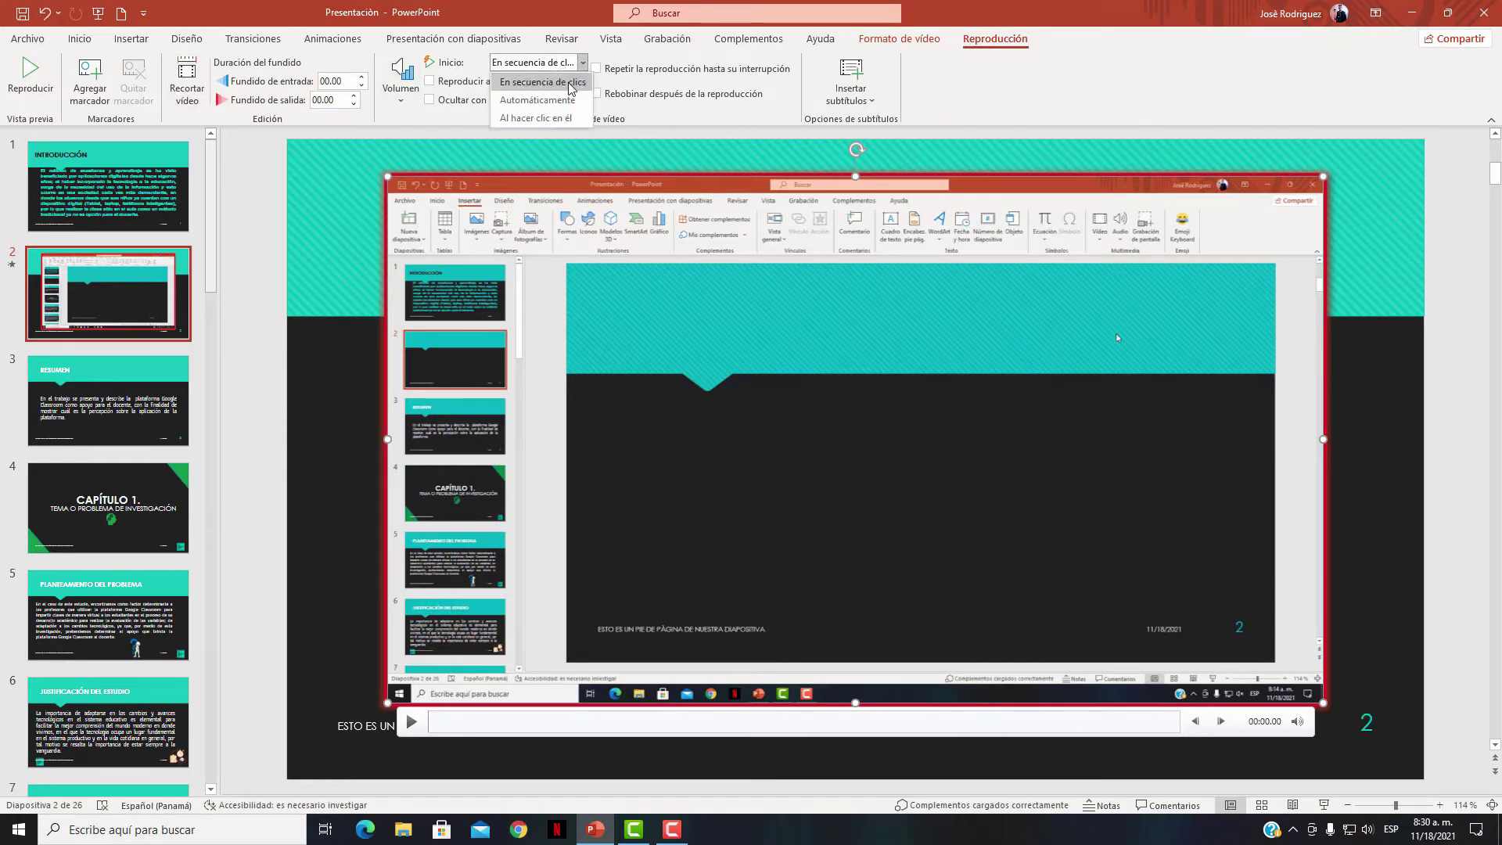
left_click(547, 100)
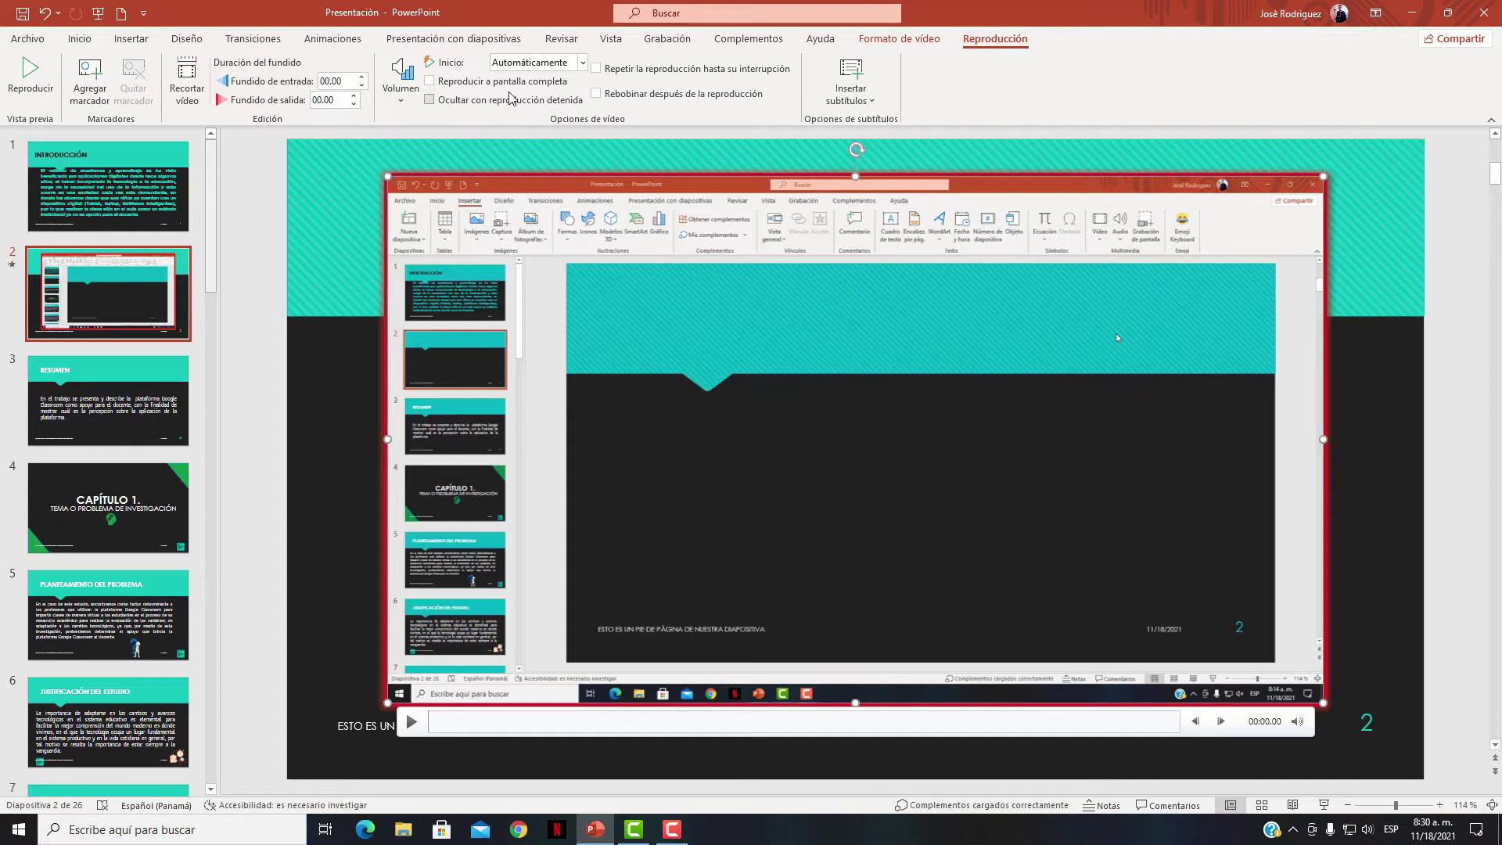
left_click(512, 83)
left_click(430, 101)
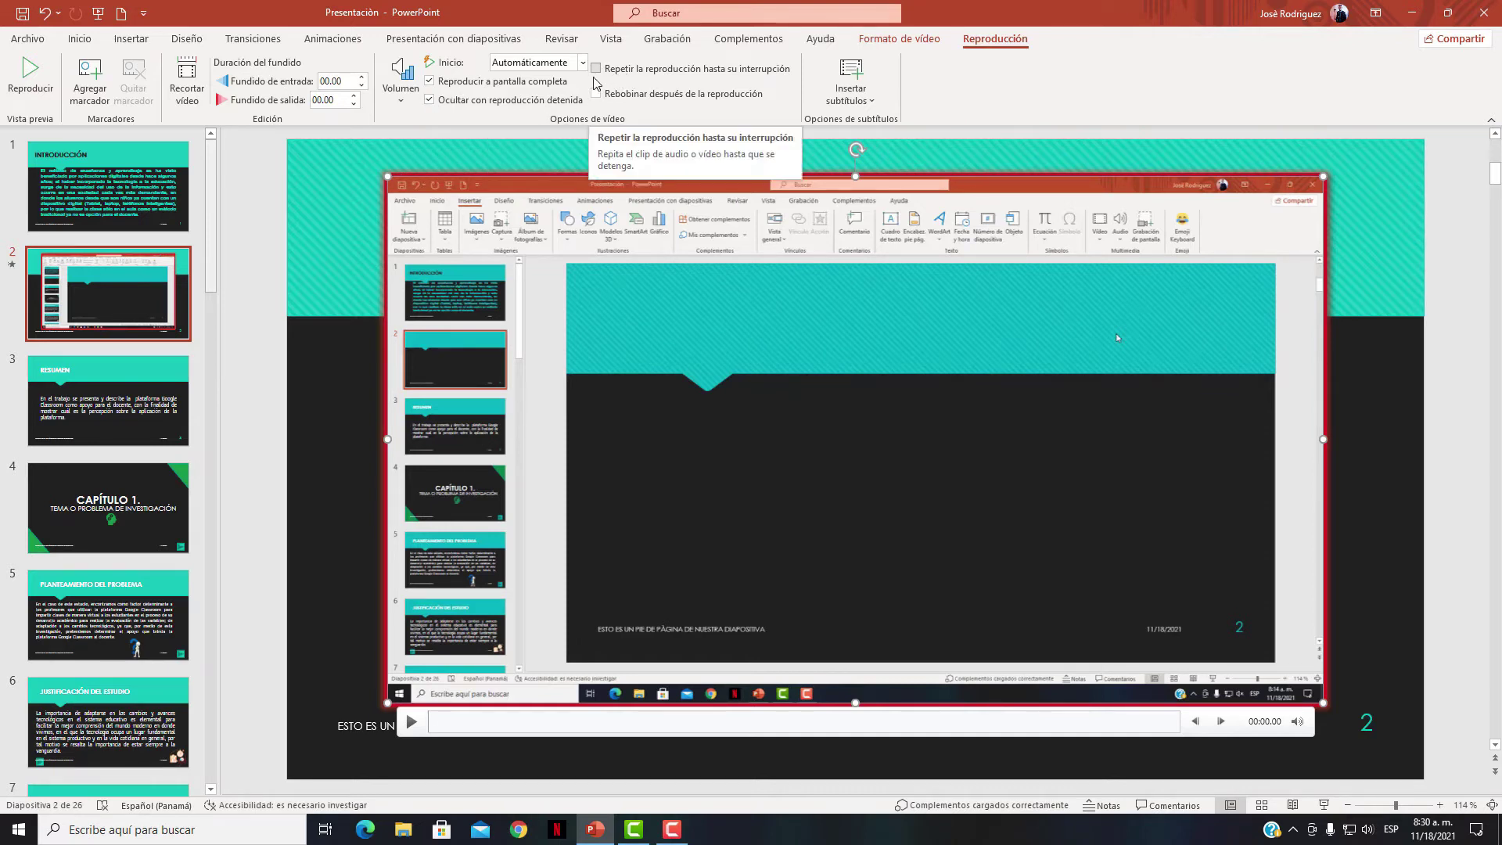
Test the full-screen video in the slide show, lowering the system volume, then exit
left_click(1322, 796)
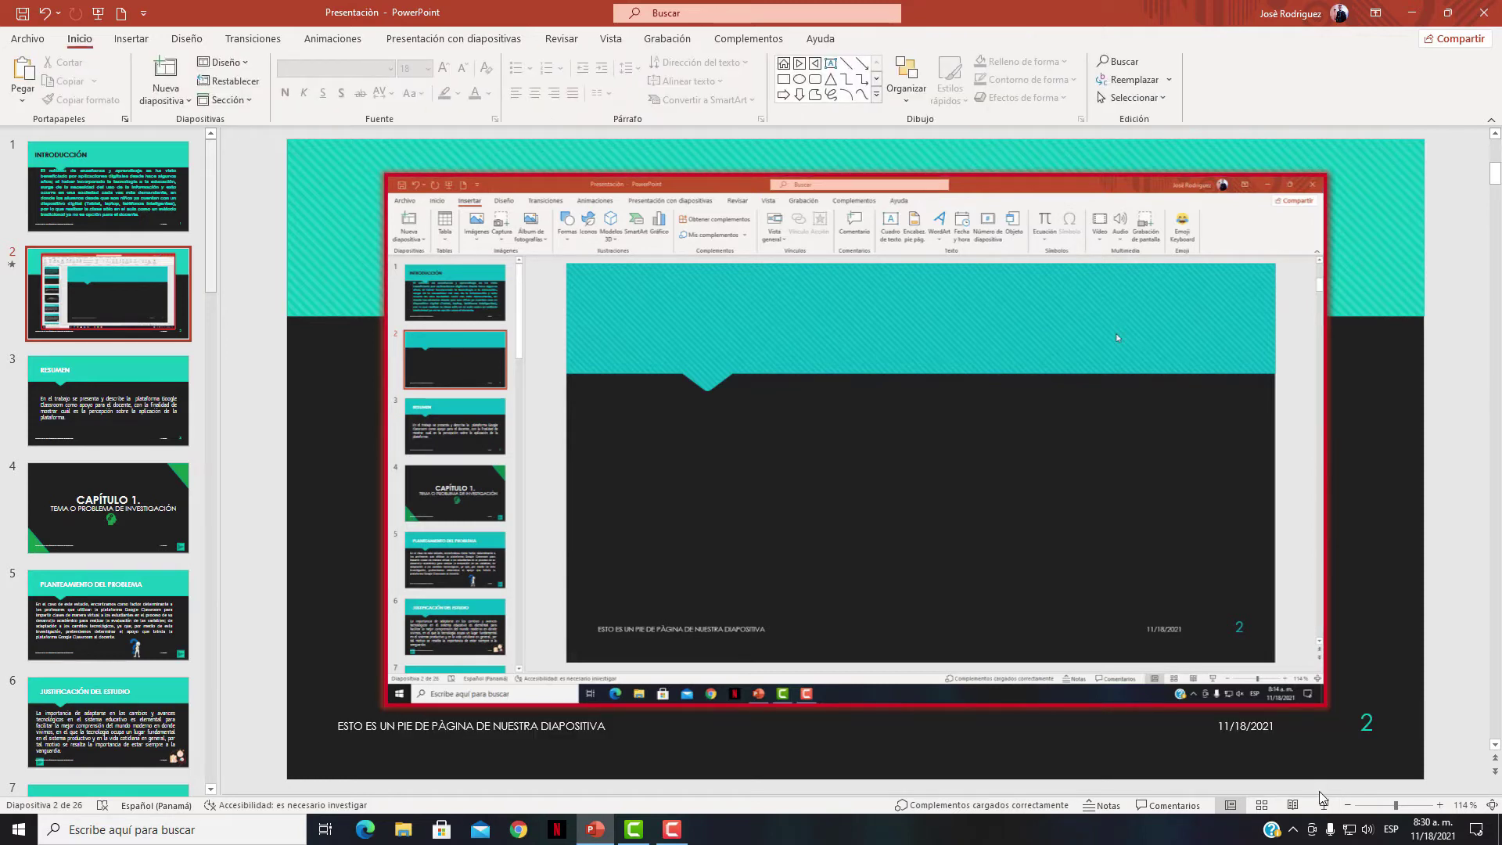
left_click(1322, 804)
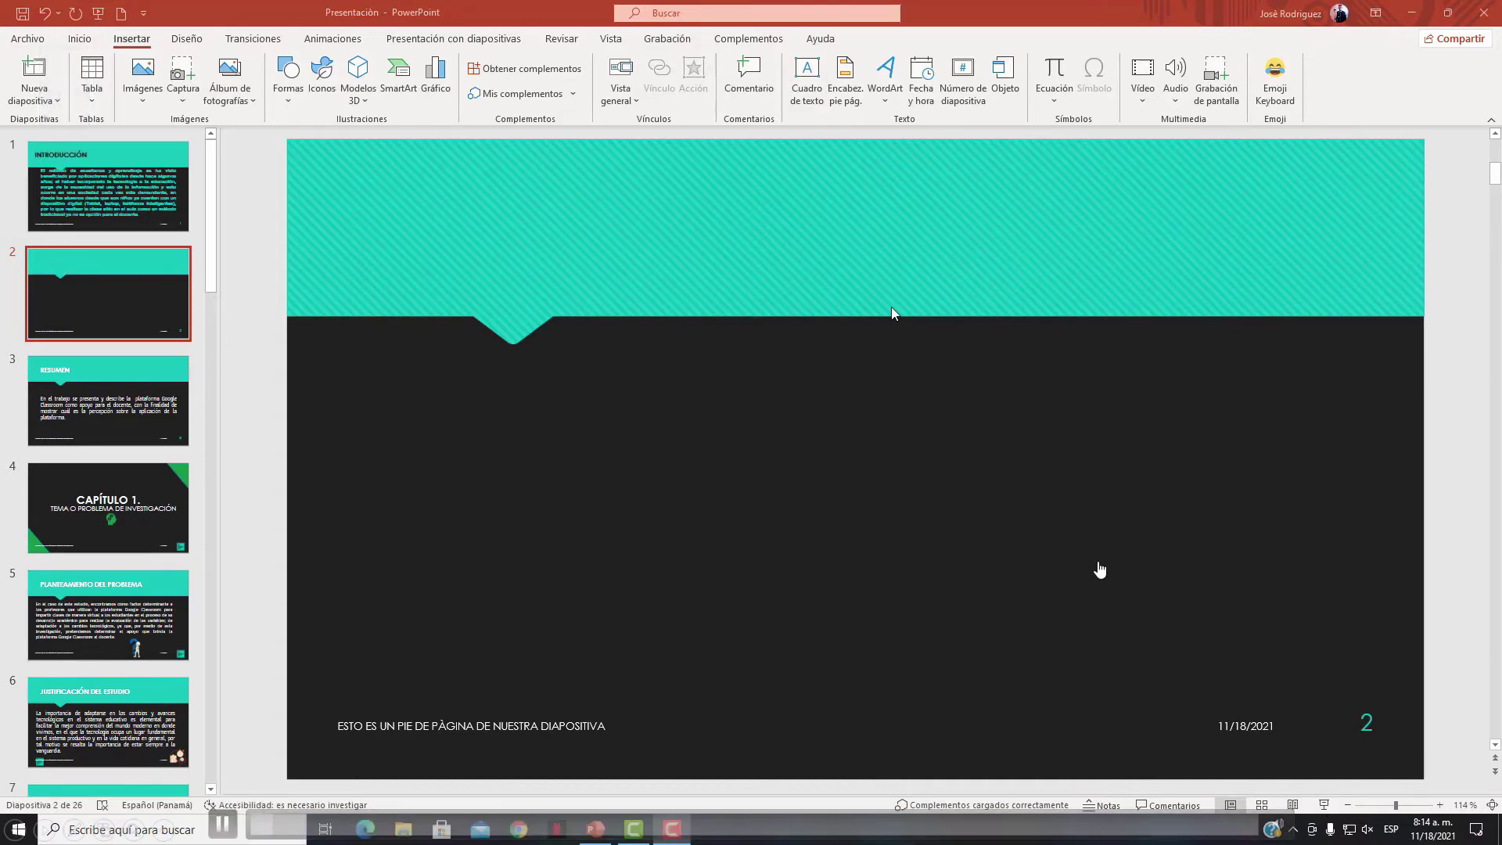
left_click(1274, 827)
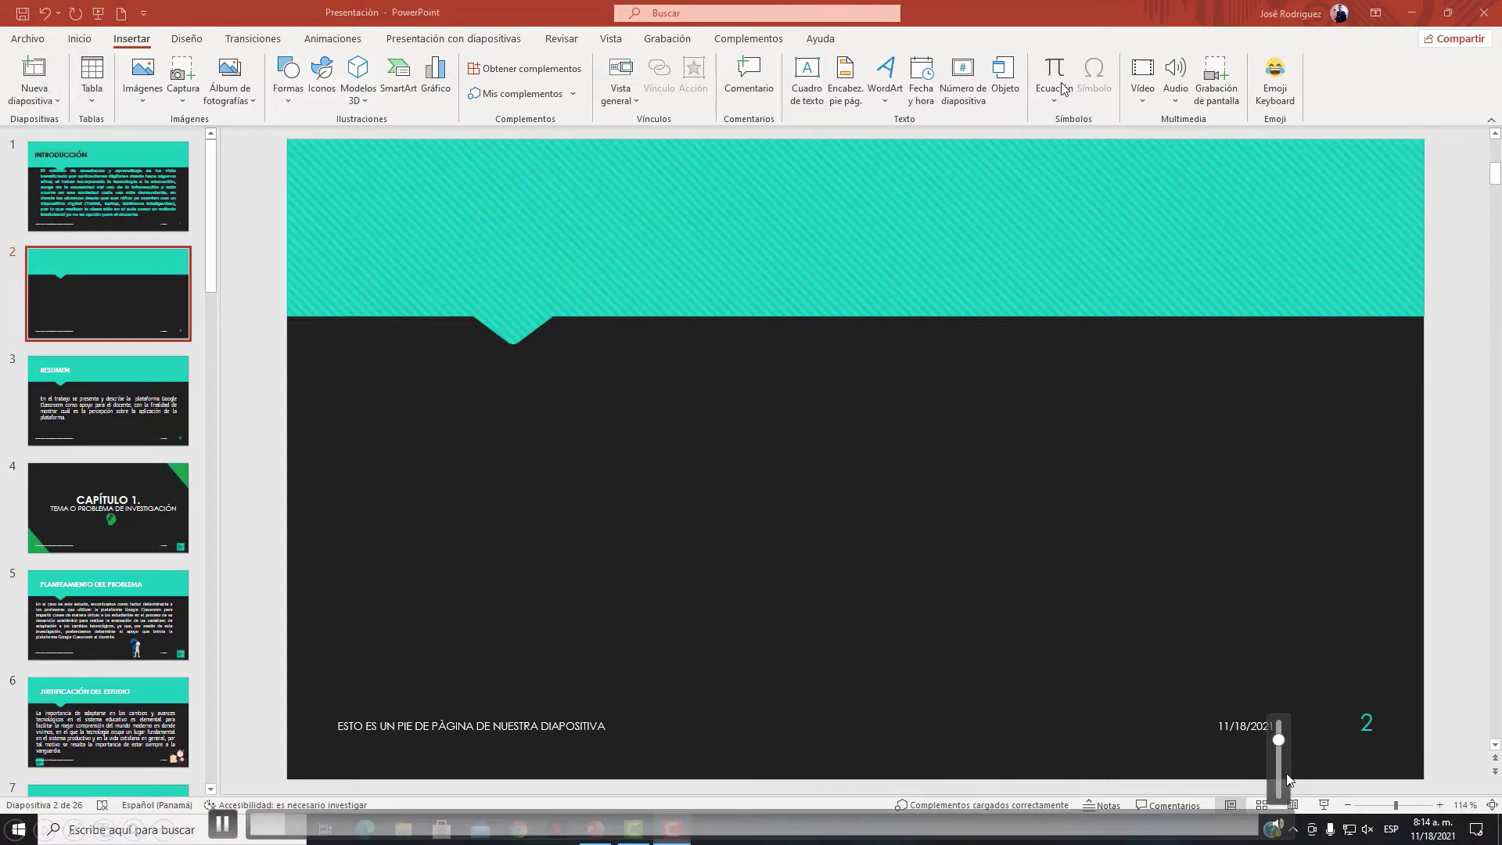
left_click_drag(1278, 740, 1277, 775)
left_click(1155, 566)
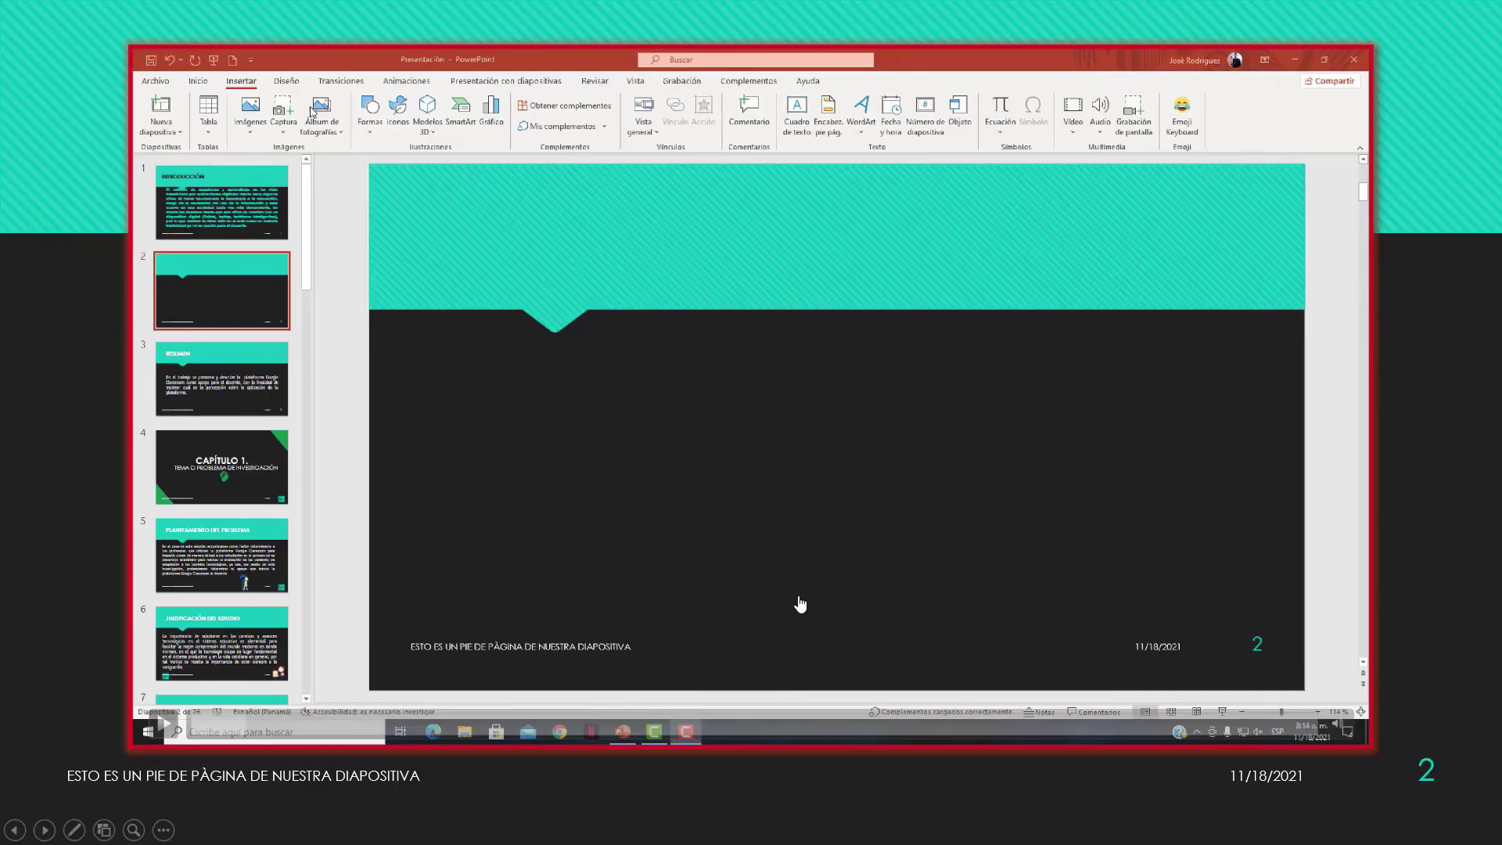
key("Escape")
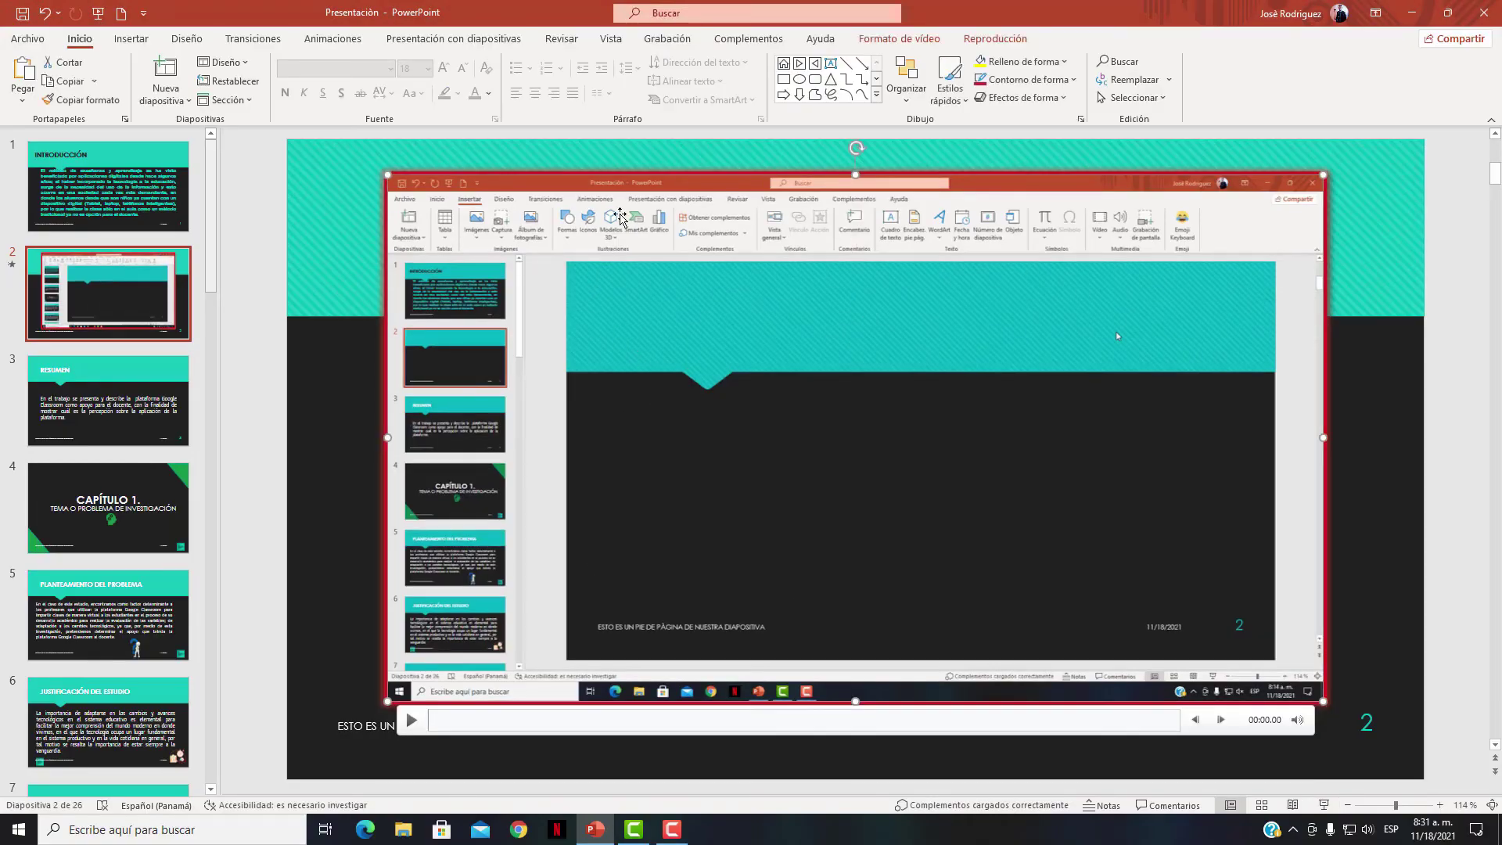
Turn off Reproducir a pantalla completa and rerun the slide show from slide 2
left_click(995, 38)
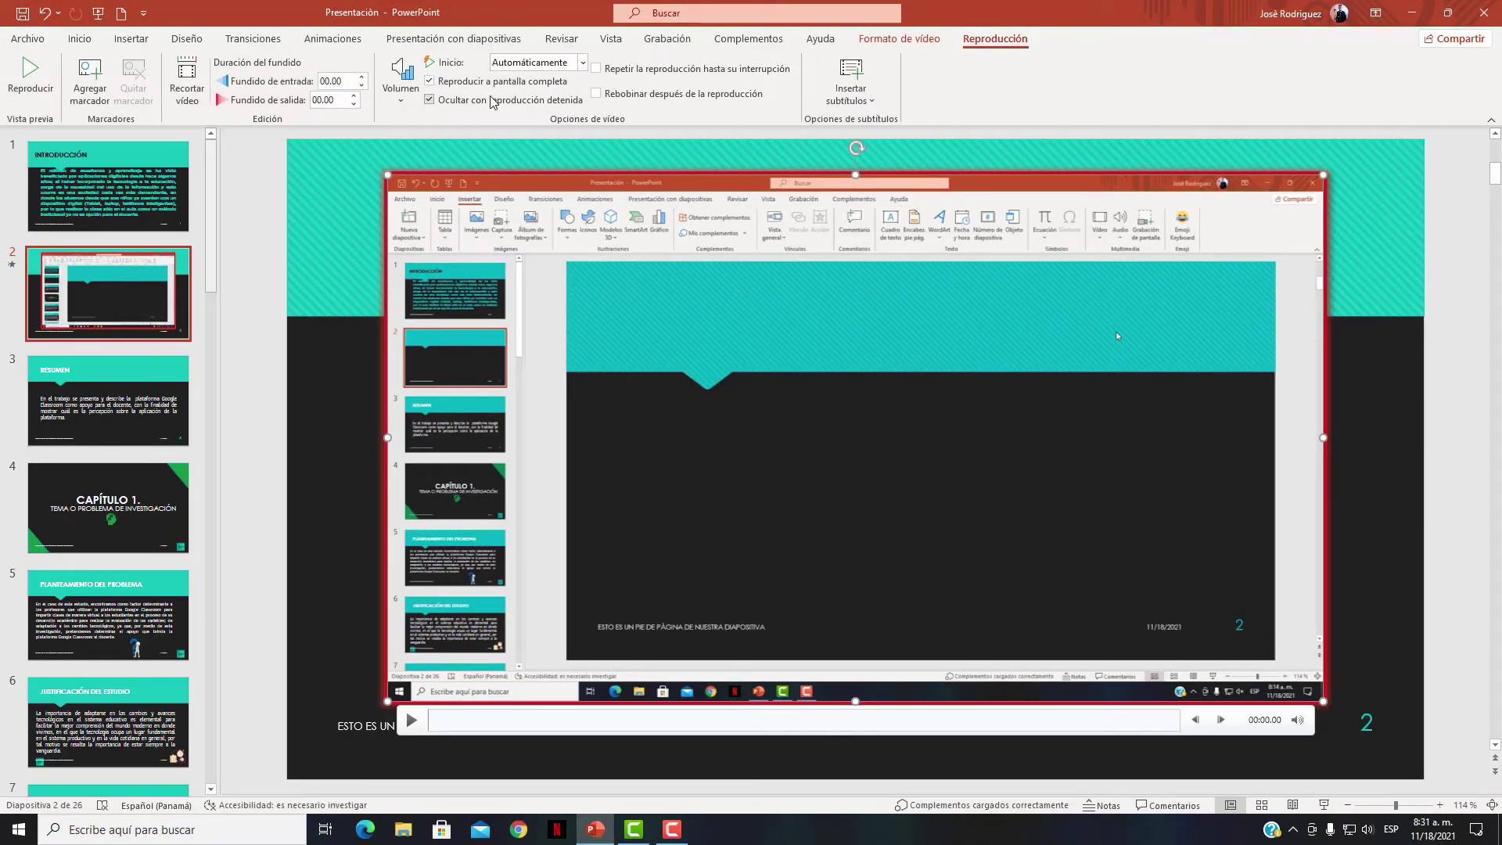
left_click(429, 81)
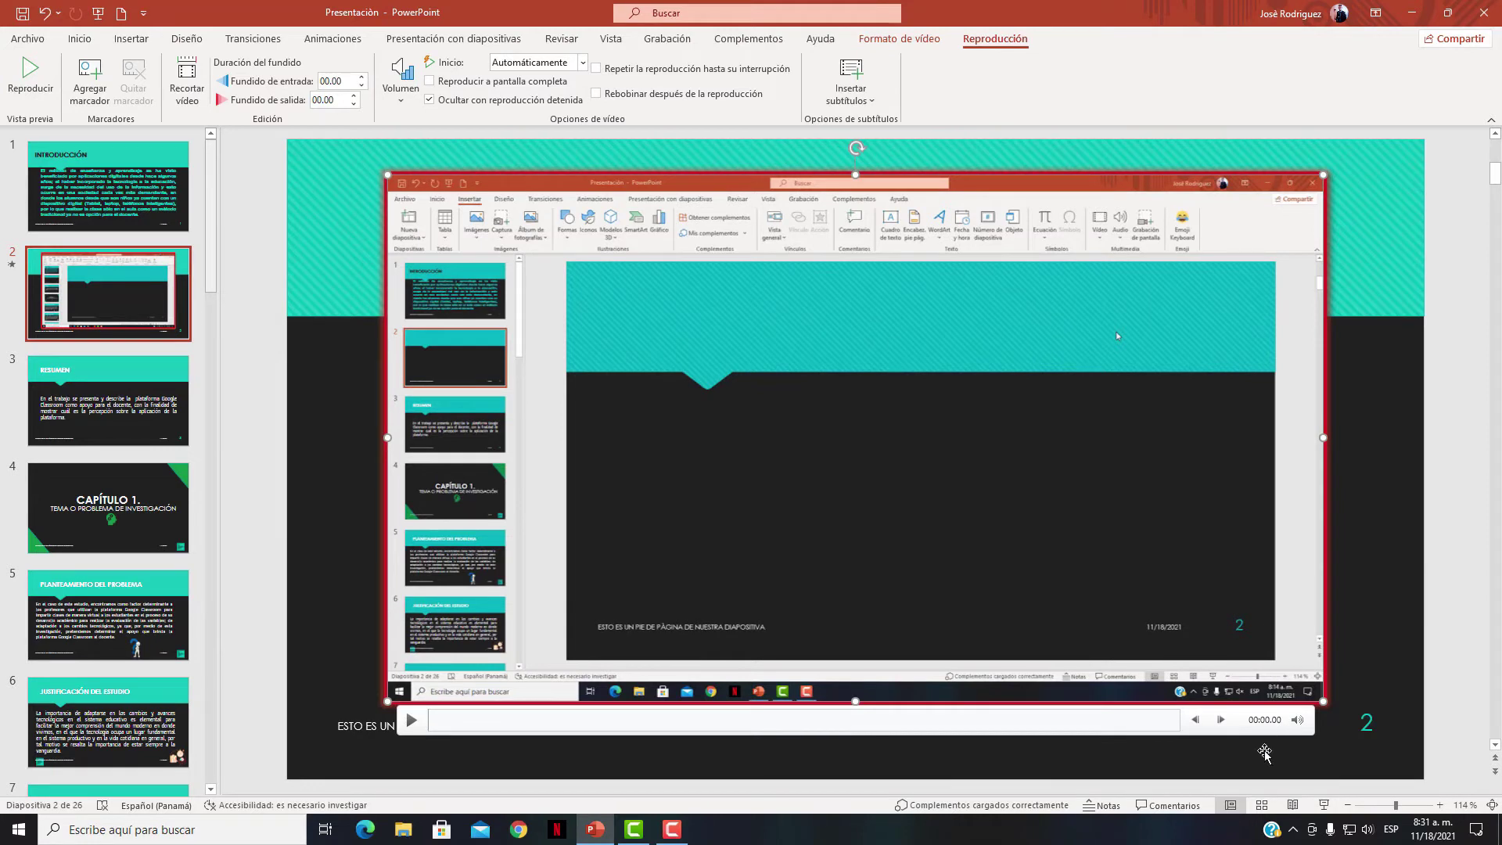
left_click(1323, 805)
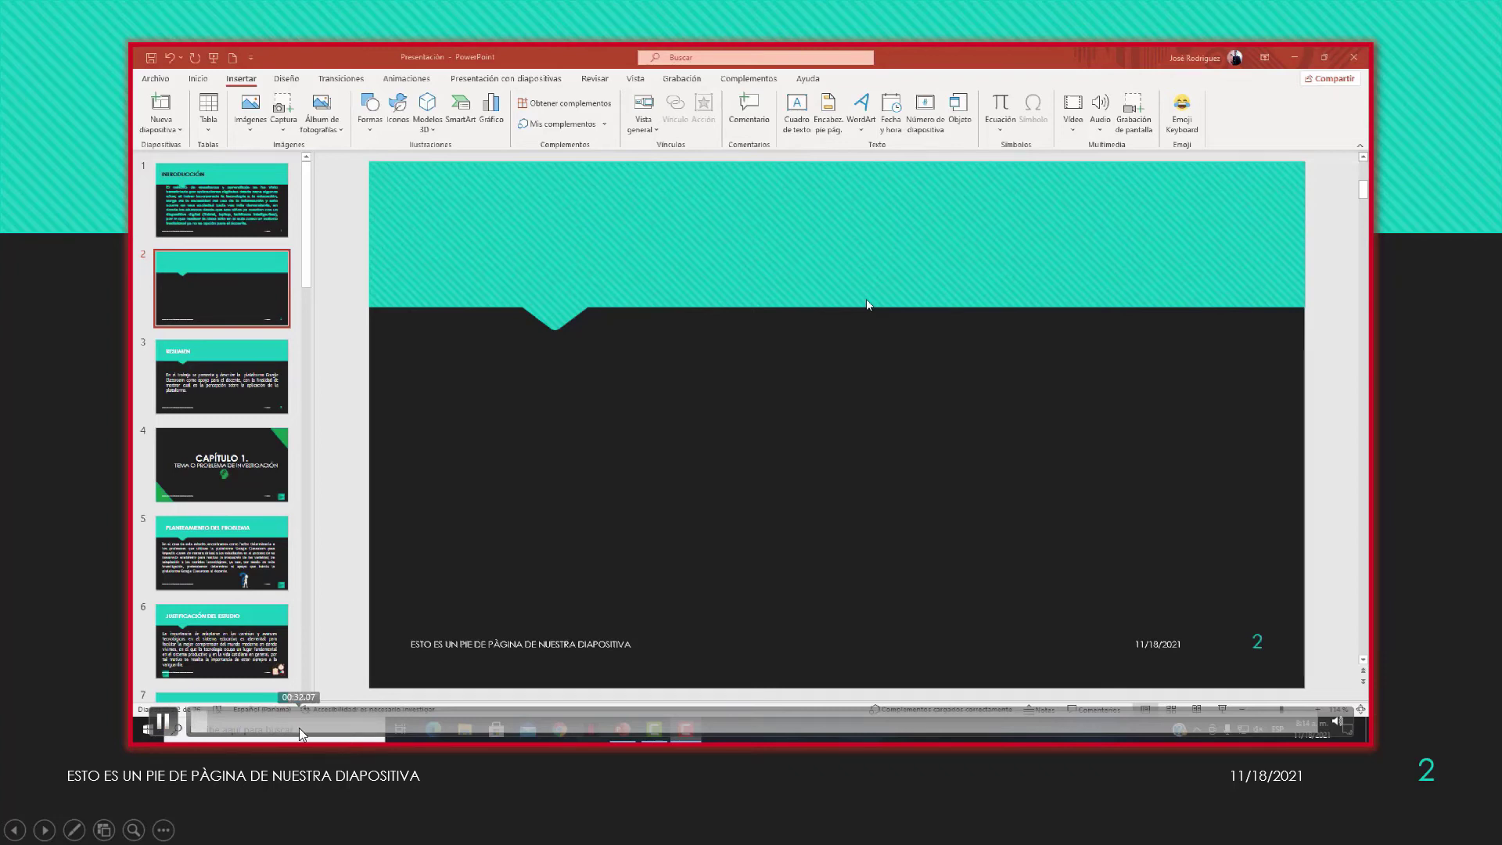
Exit the slide show, delete the CAPITULO 16 video, and insert the wheat-field sunset stock video
key("Escape")
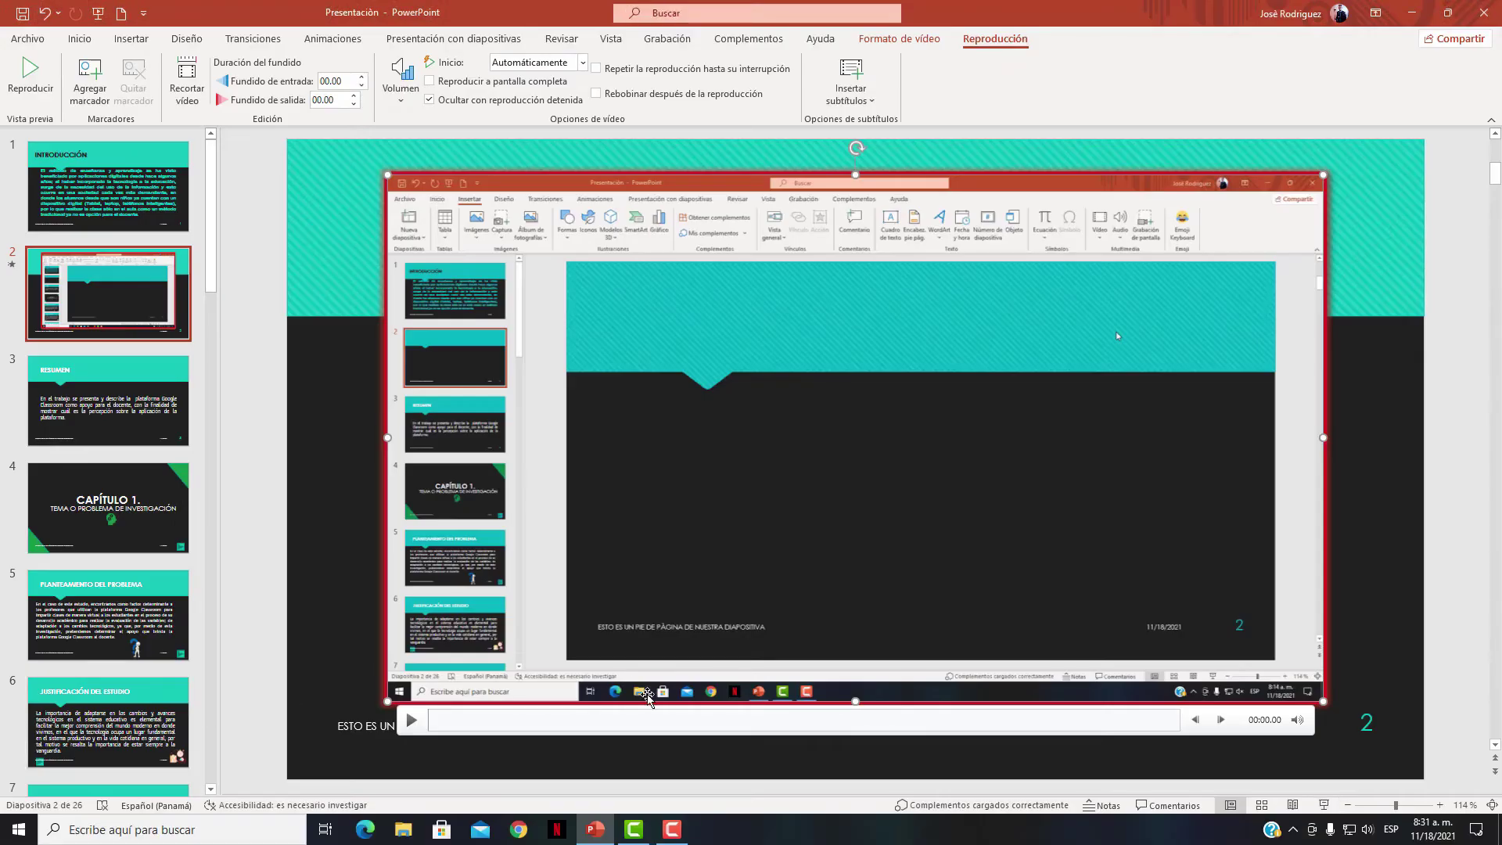
key("Delete")
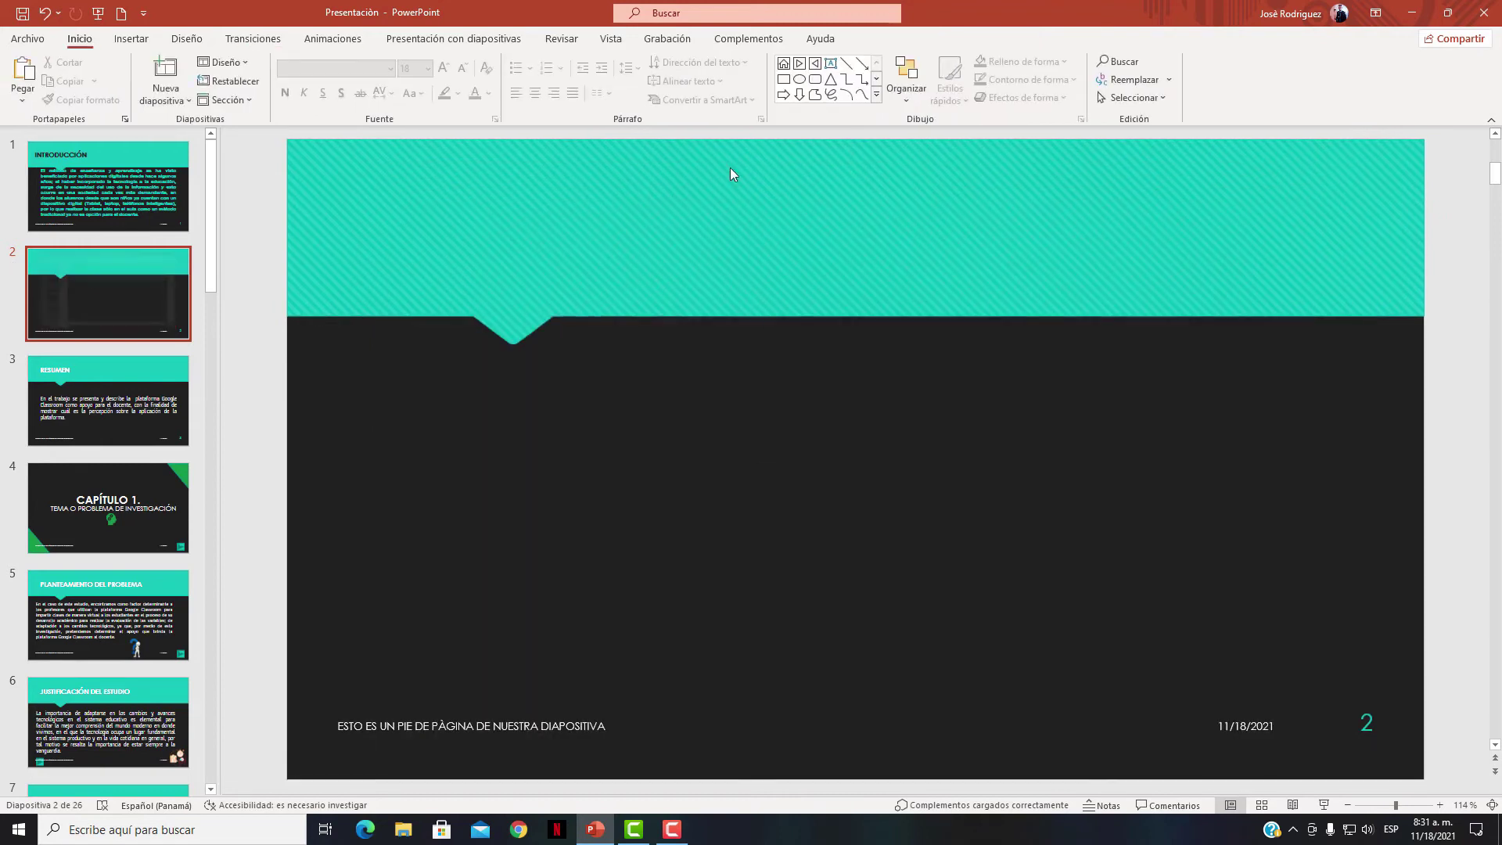
left_click(131, 39)
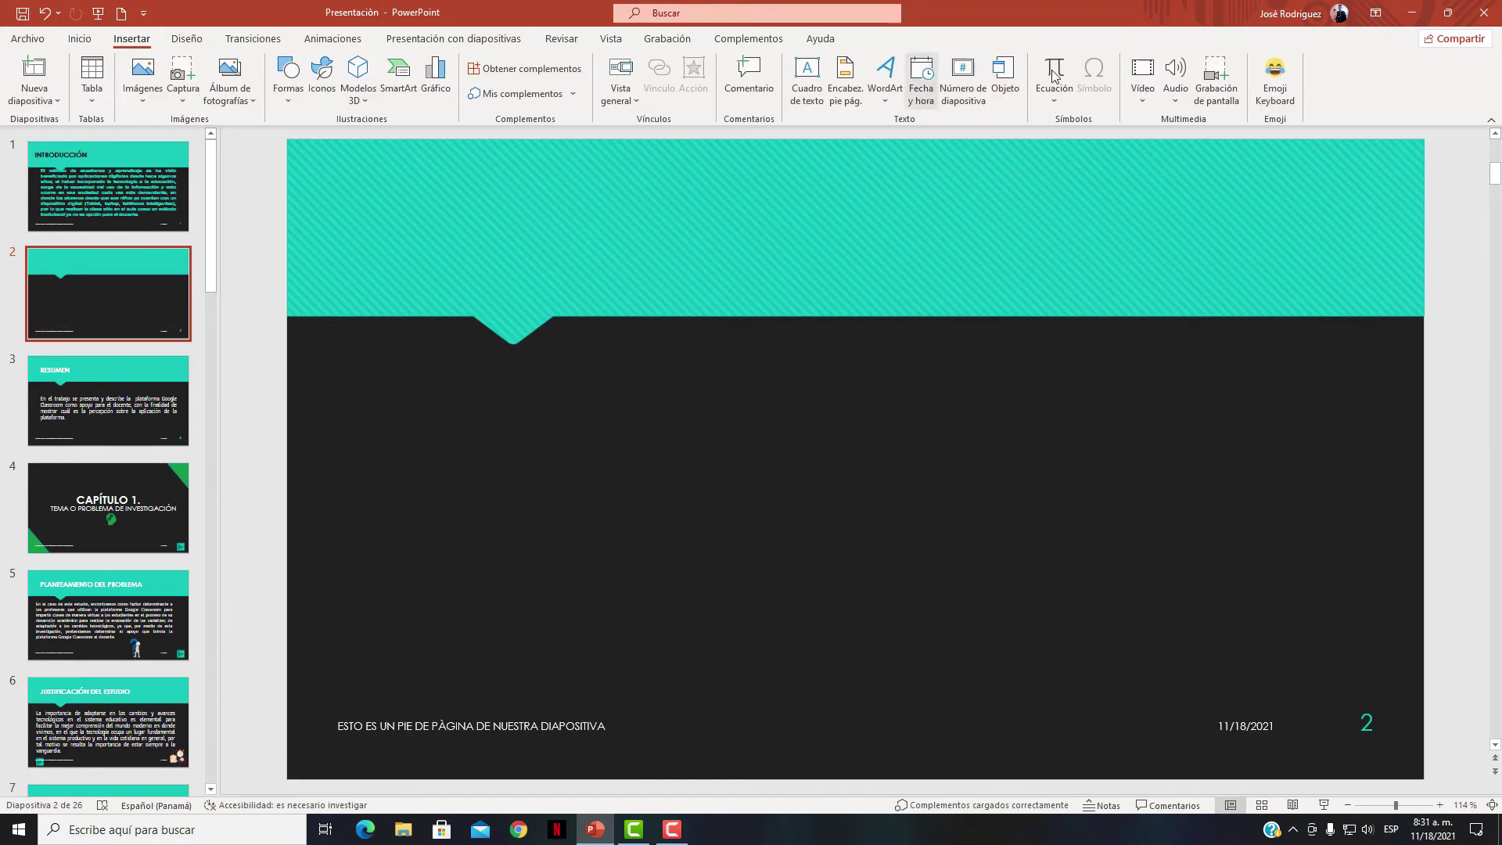
left_click(1142, 88)
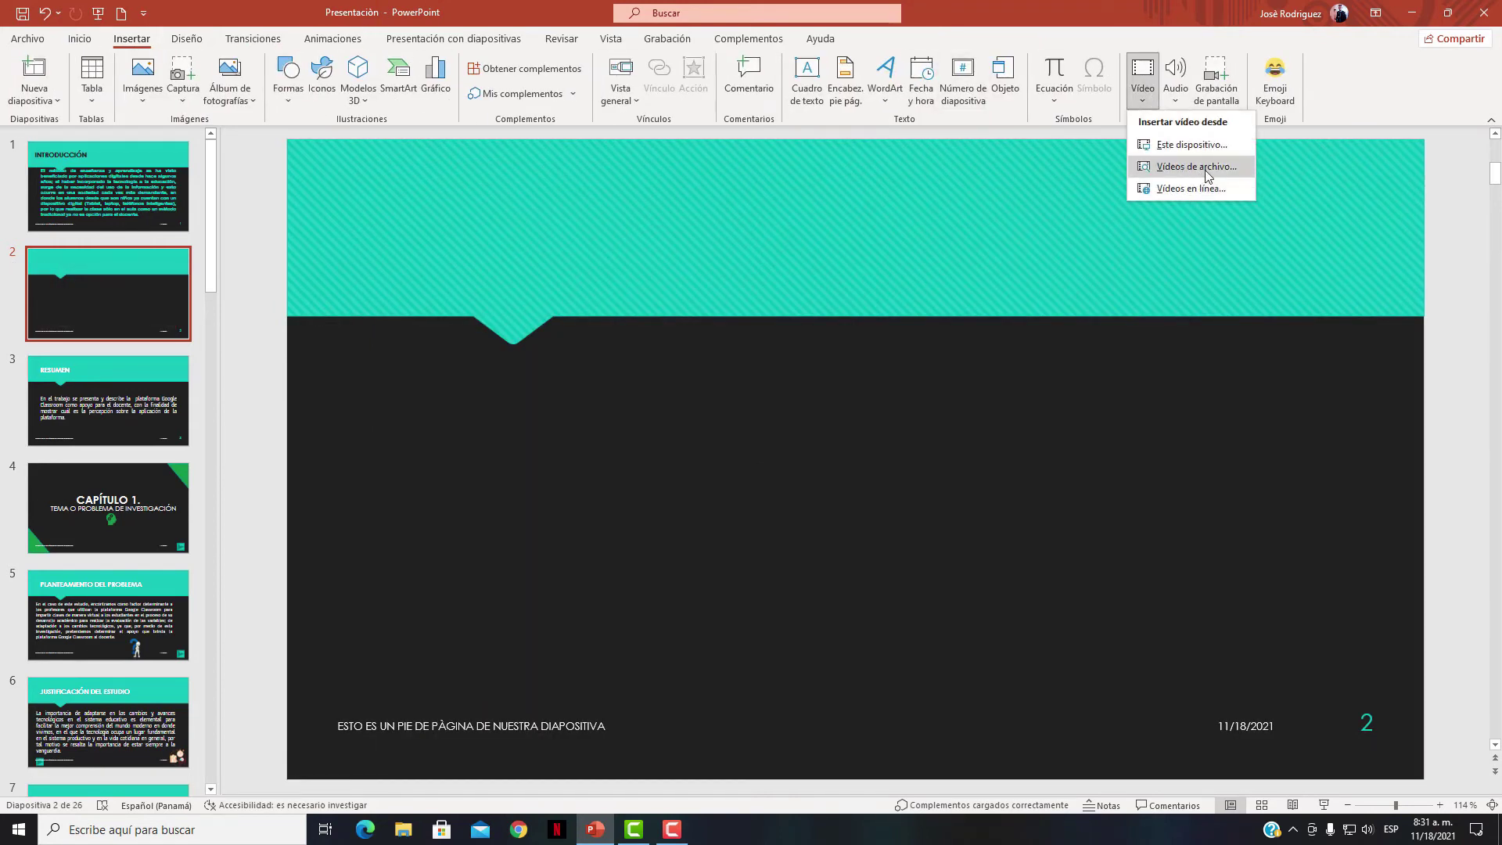
left_click(1196, 167)
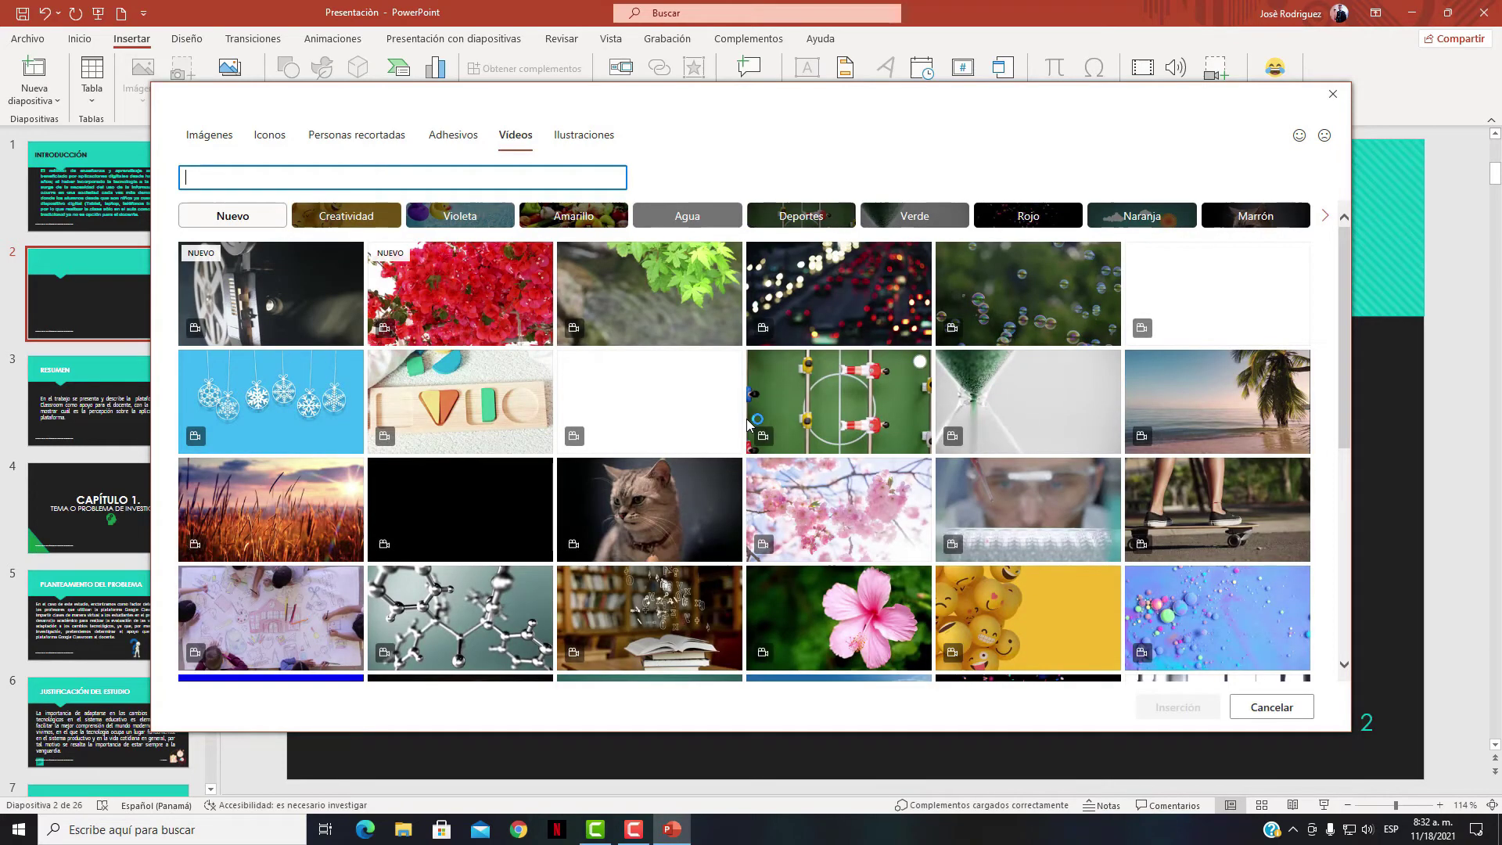
scroll(704, 454, "down", 2)
scroll(642, 492, "down", 3)
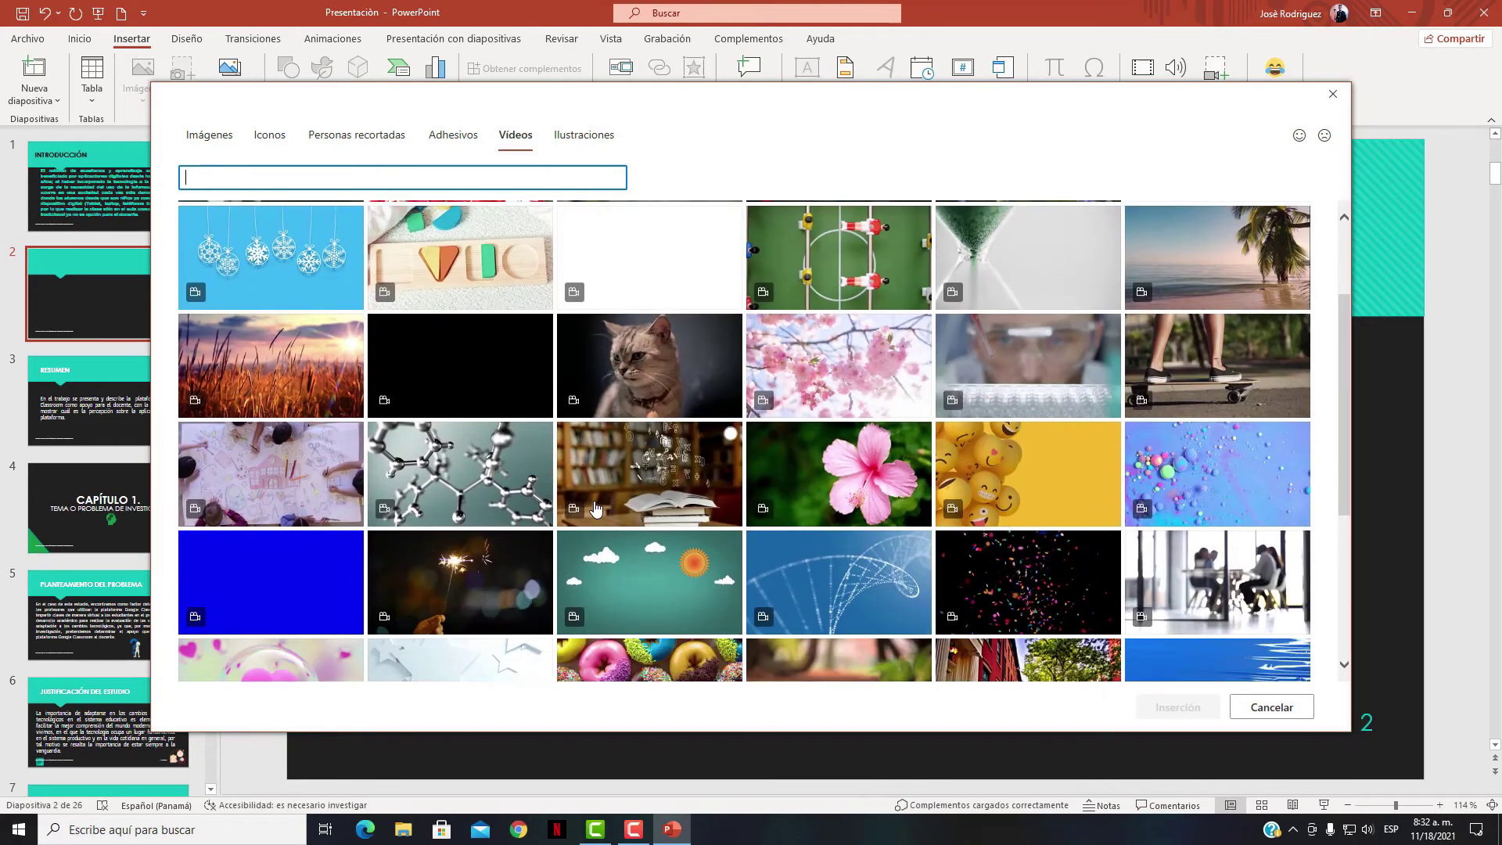
scroll(587, 529, "down", 3)
scroll(704, 512, "down", 2)
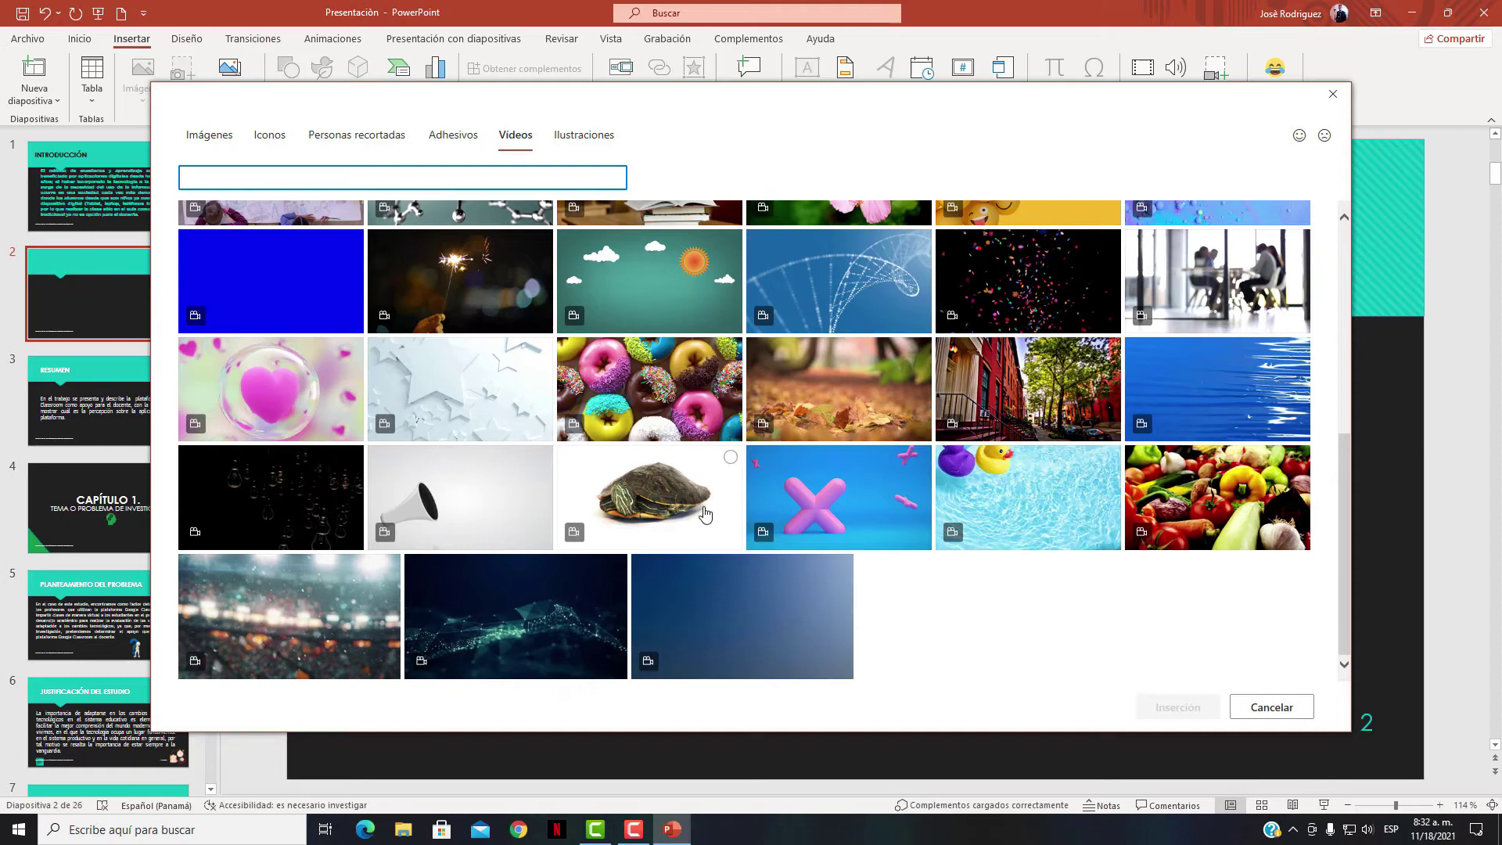
scroll(704, 514, "up", 5)
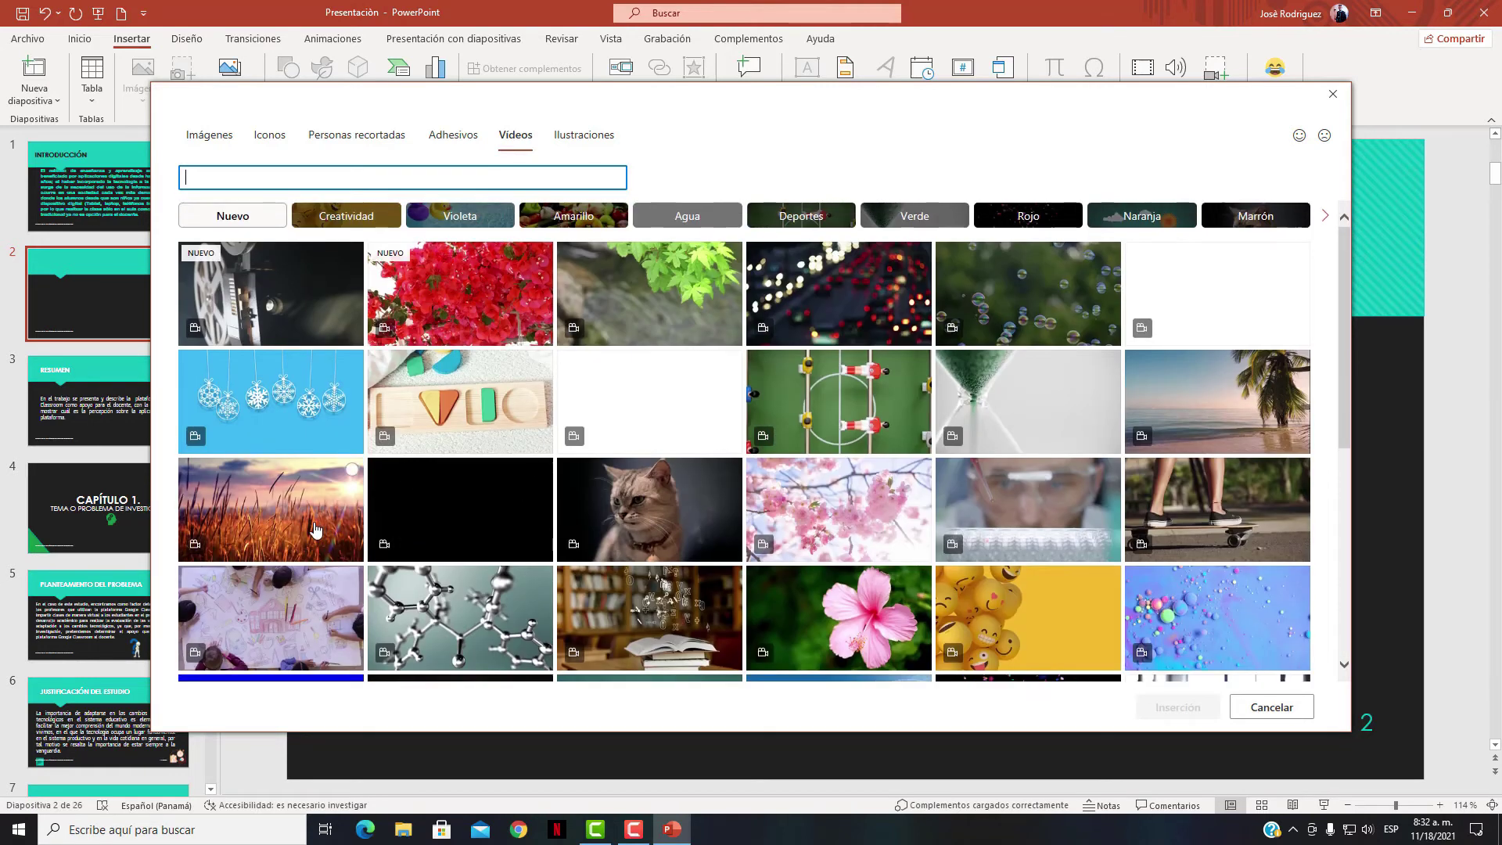
left_click(321, 528)
left_click(1181, 708)
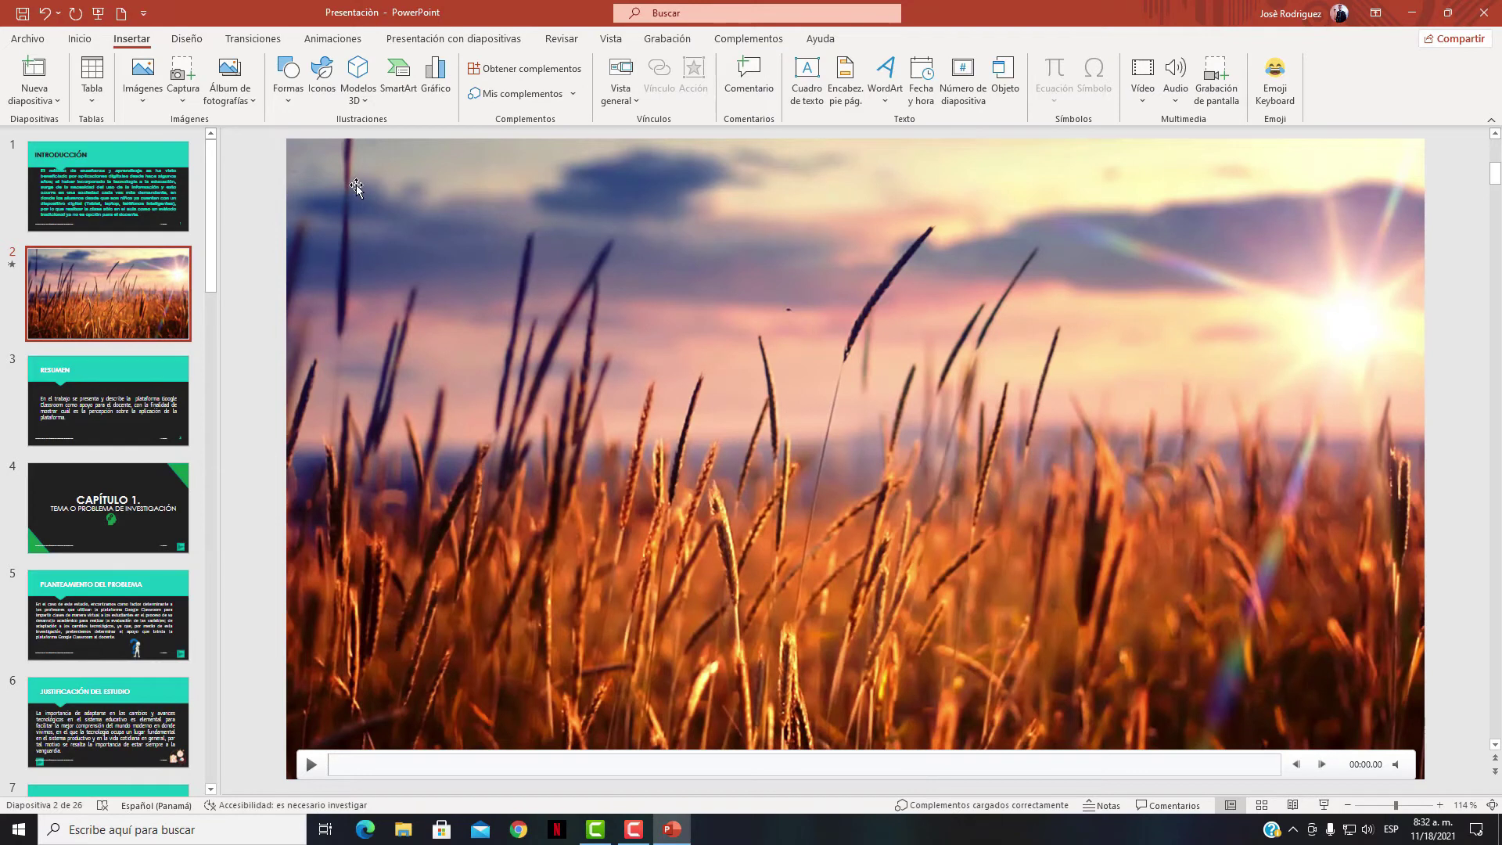
Enlarge the wheat-field video and shift it up-left to cover most of slide 2
left_click(311, 166)
left_click_drag(287, 140, 406, 203)
mouse_move(983, 526)
left_mouse_down()
mouse_move(909, 489)
mouse_move(938, 482)
left_mouse_up()
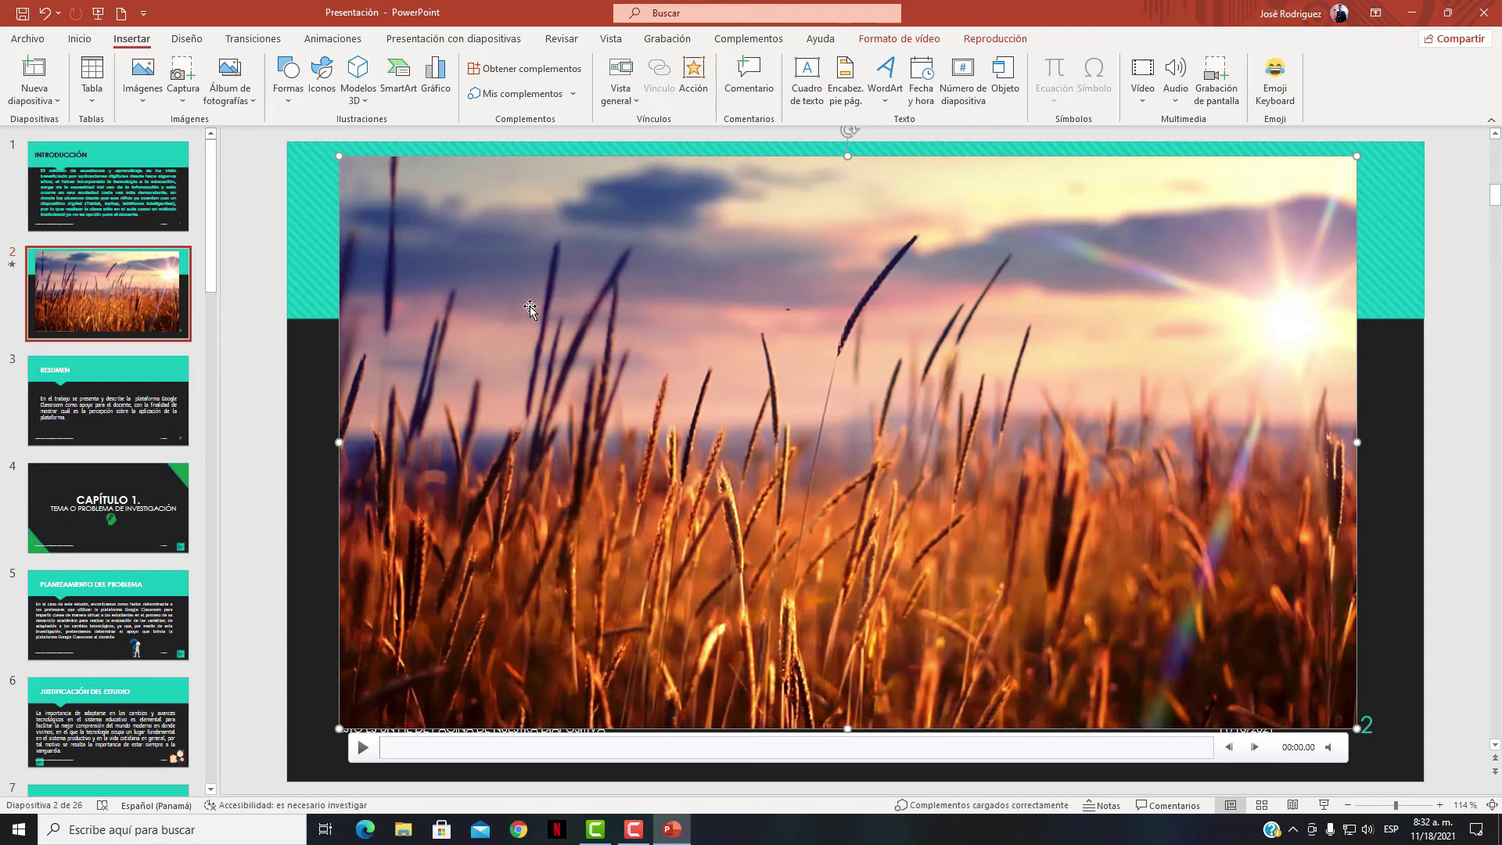
Review the Formato de vídeo and Reproducción options, then start the slide show on slide 2
double_click(702, 324)
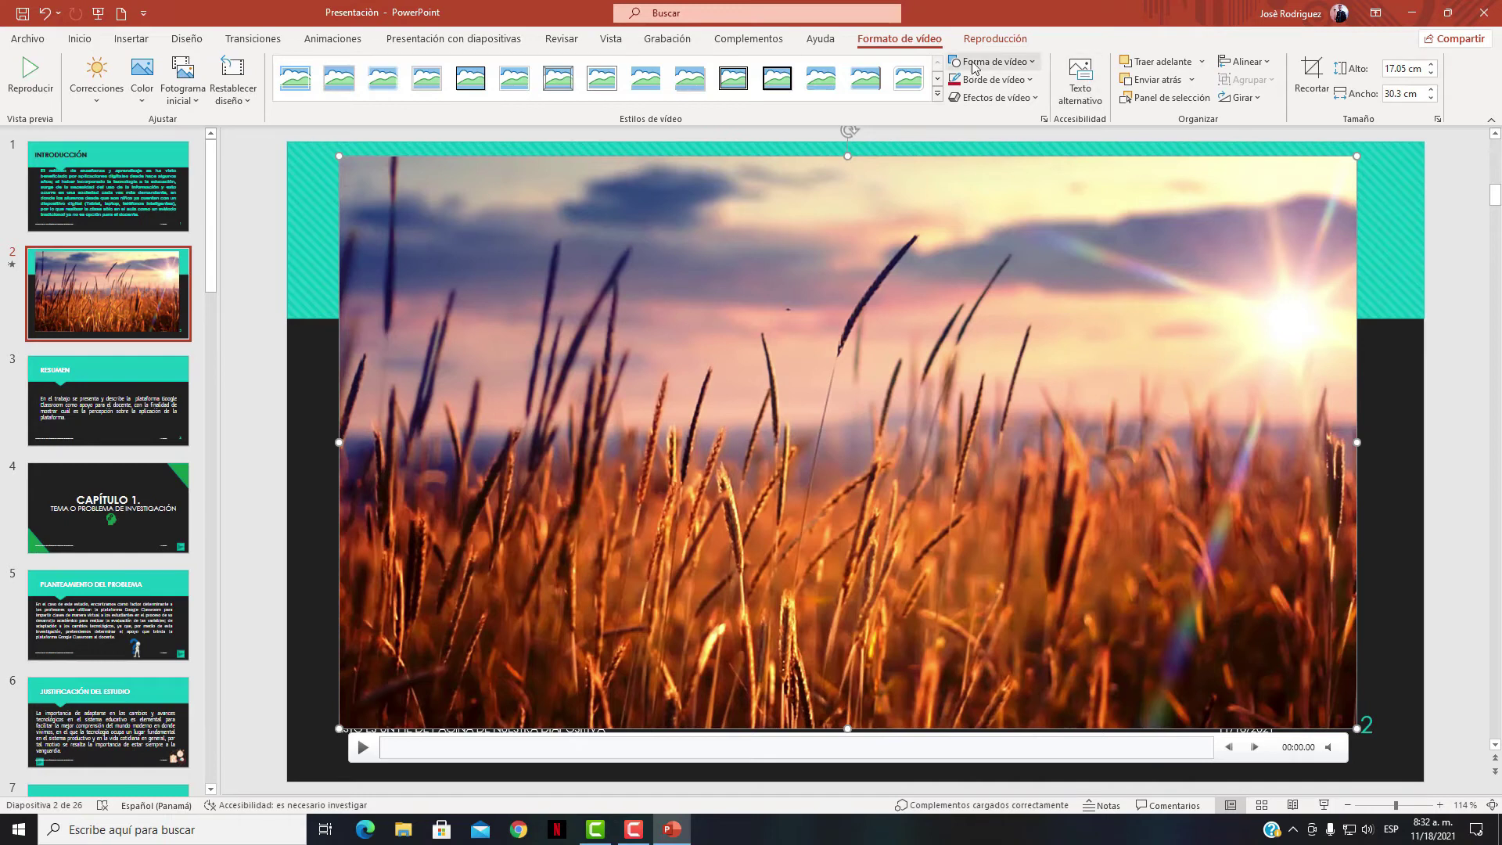
left_click(997, 40)
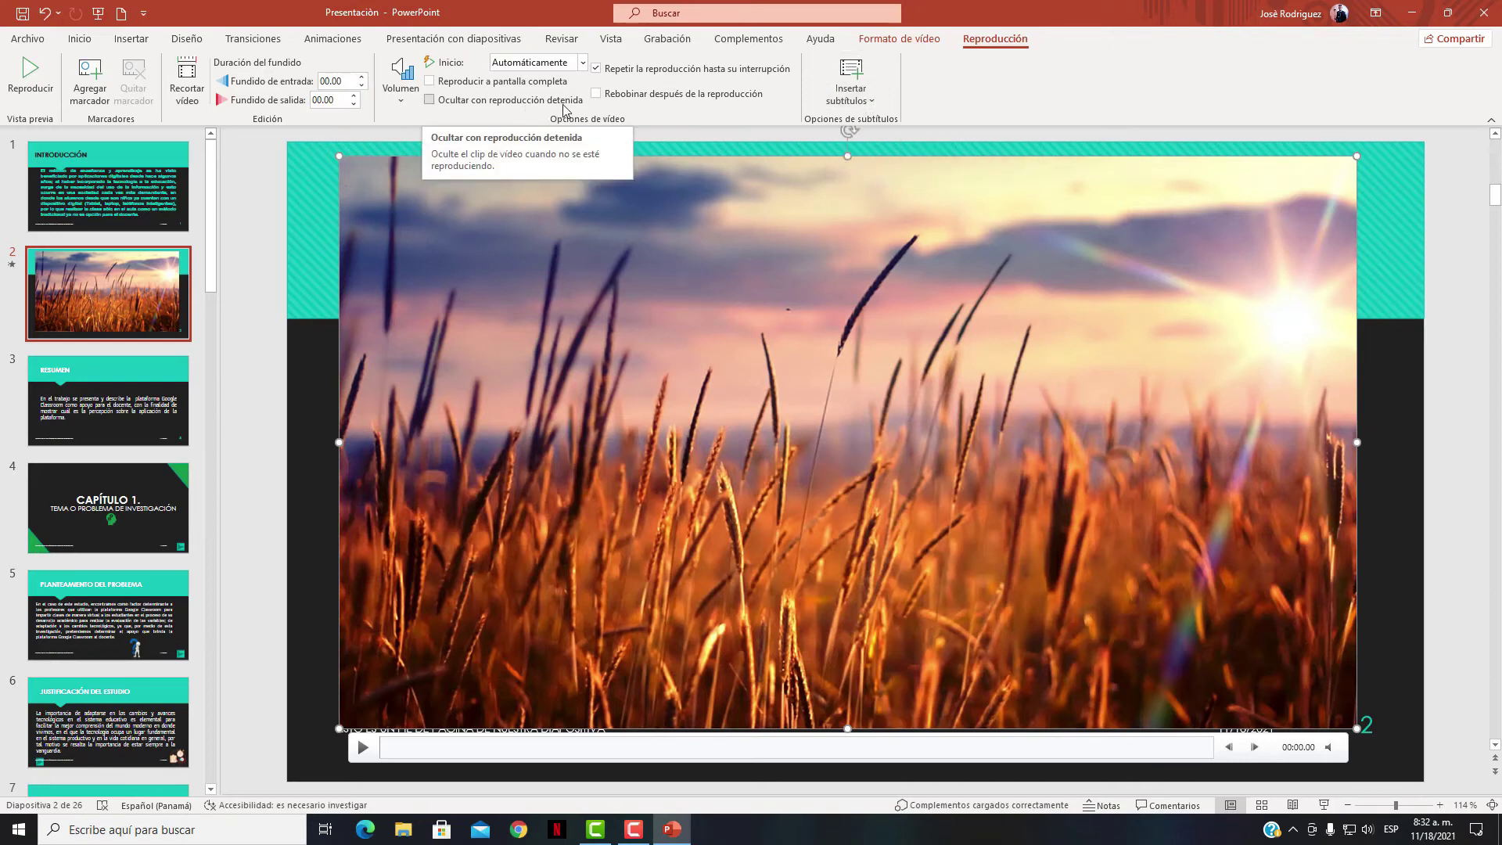
left_click(1322, 805)
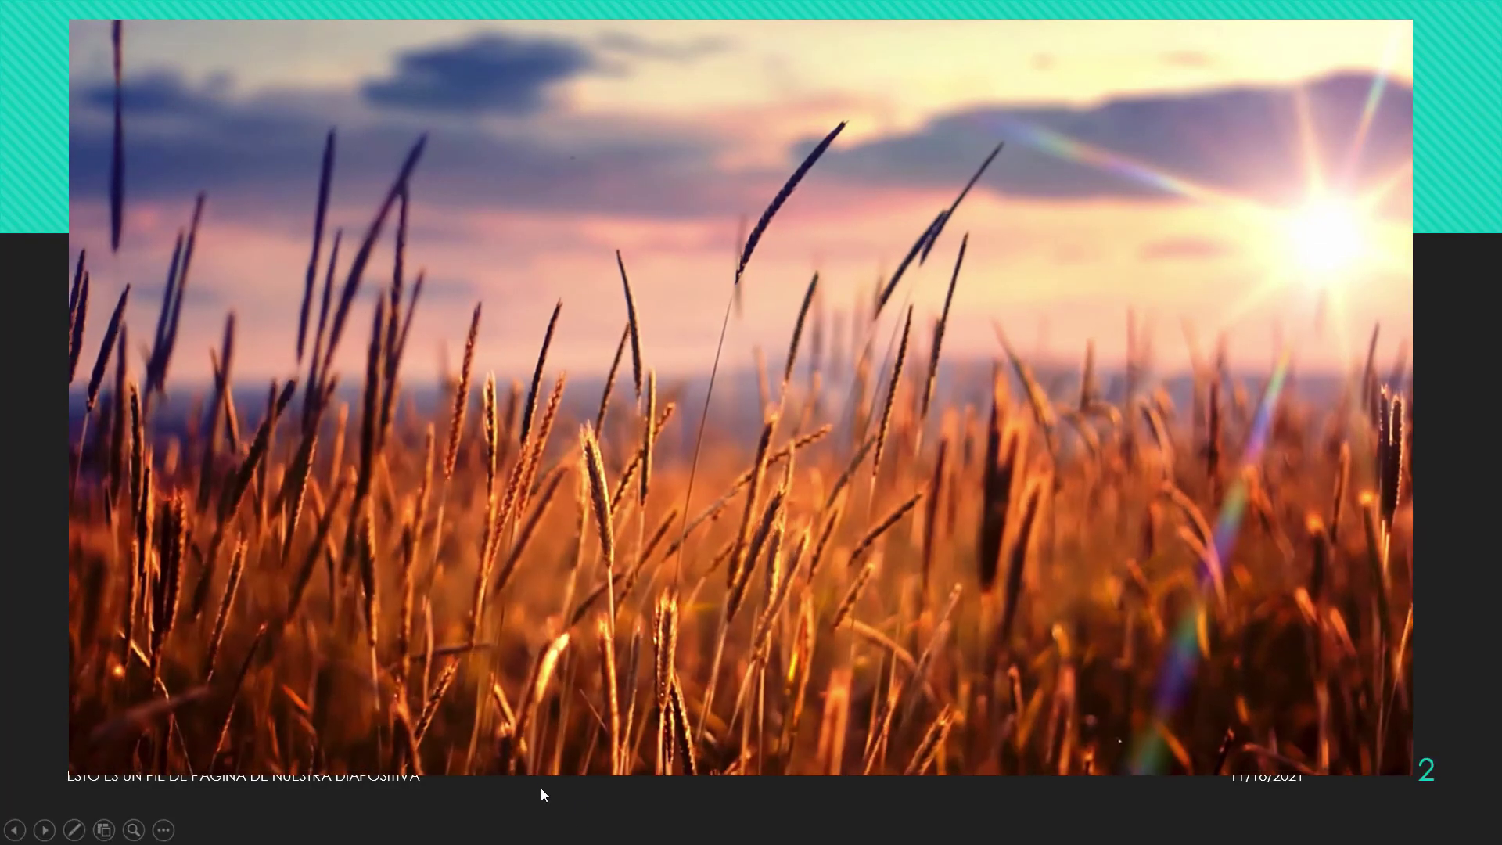
Play and pause the wheat-field video in the slide show, then exit and delete it
left_click(1133, 758)
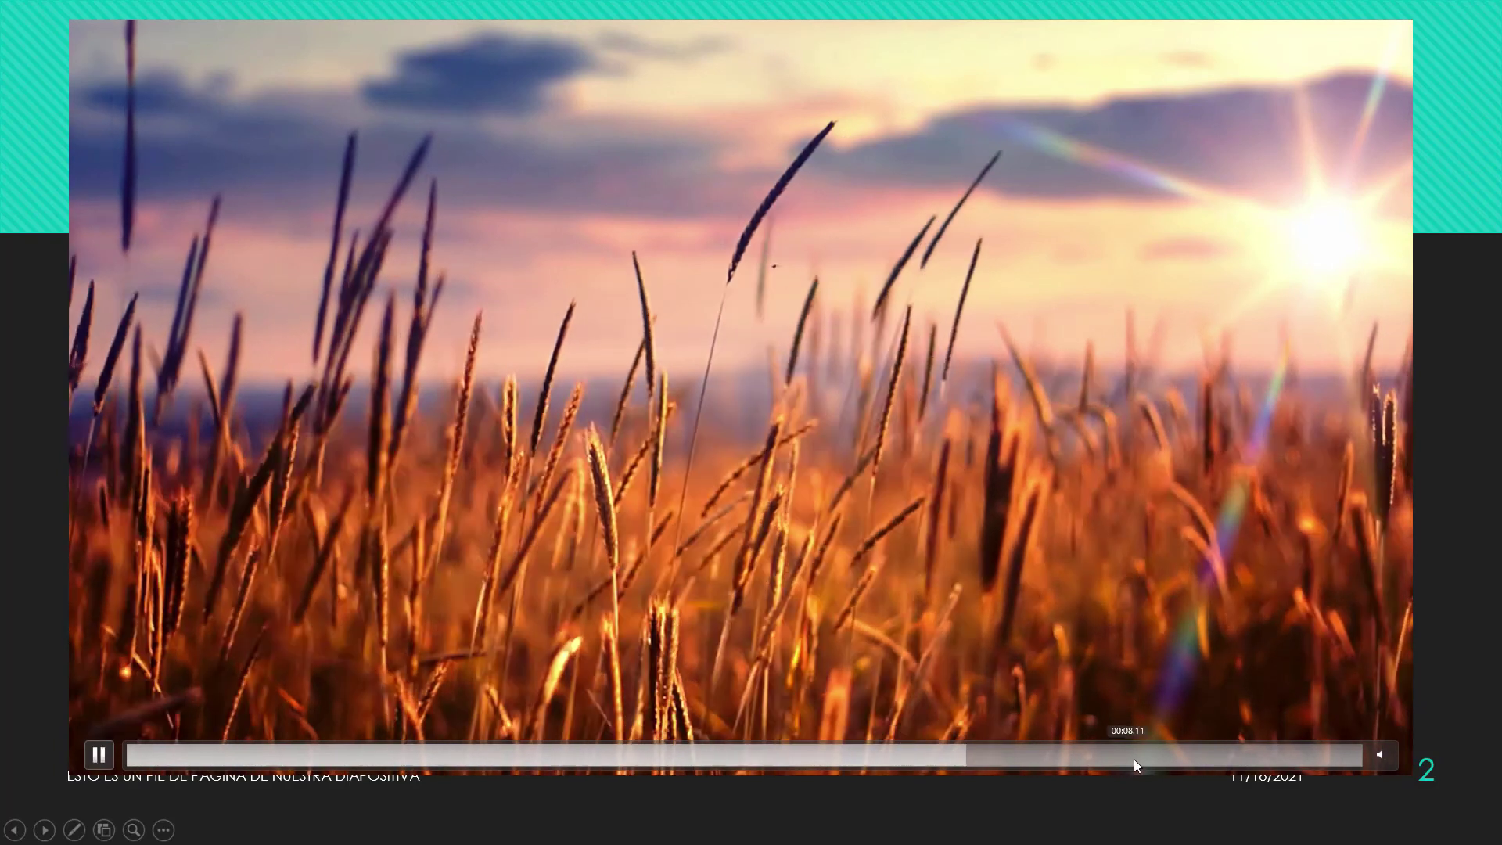
left_click(804, 579)
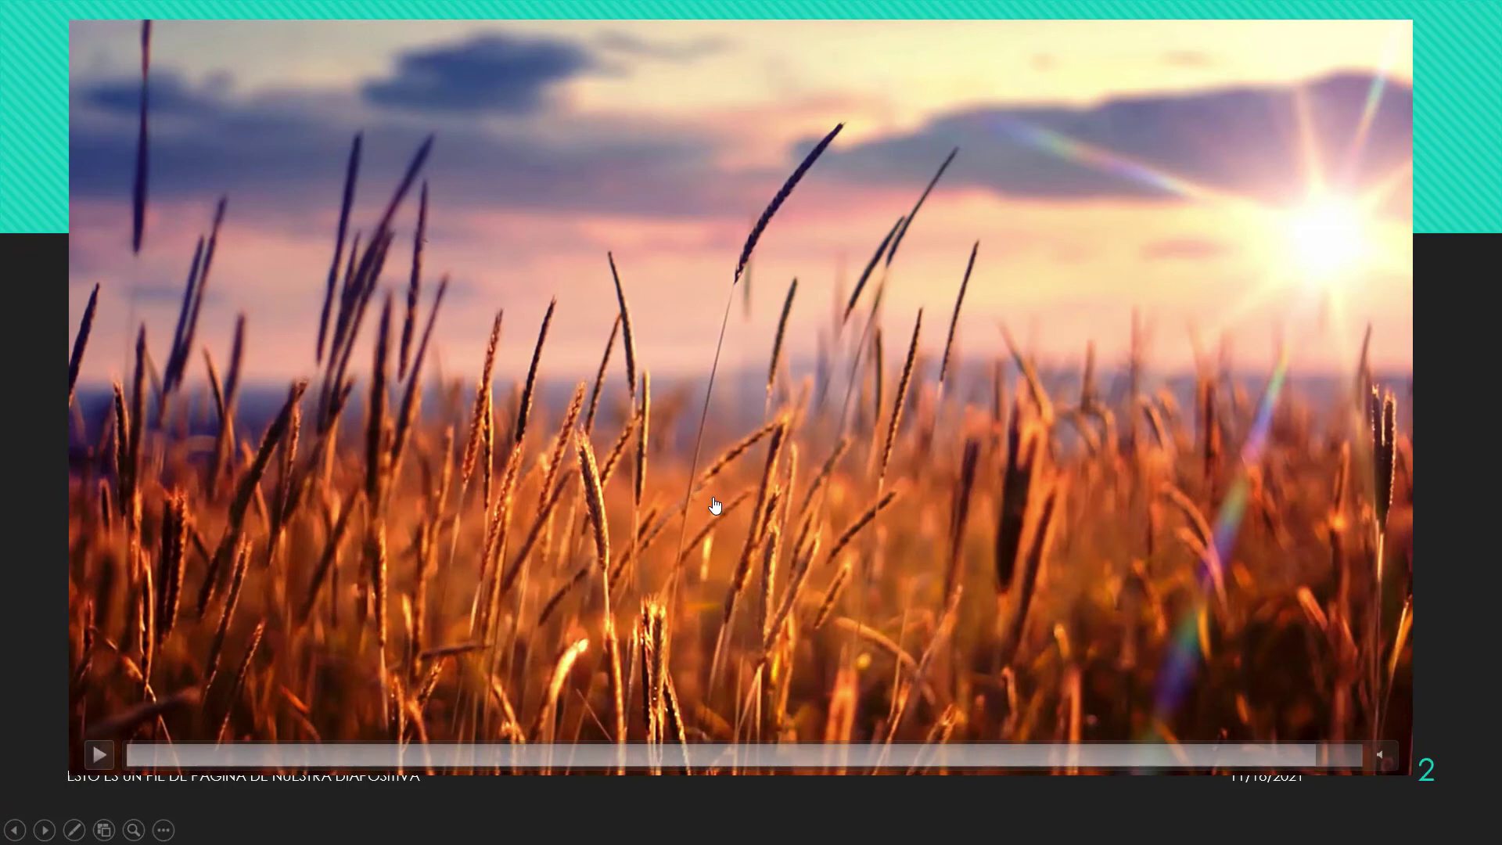
key("Escape")
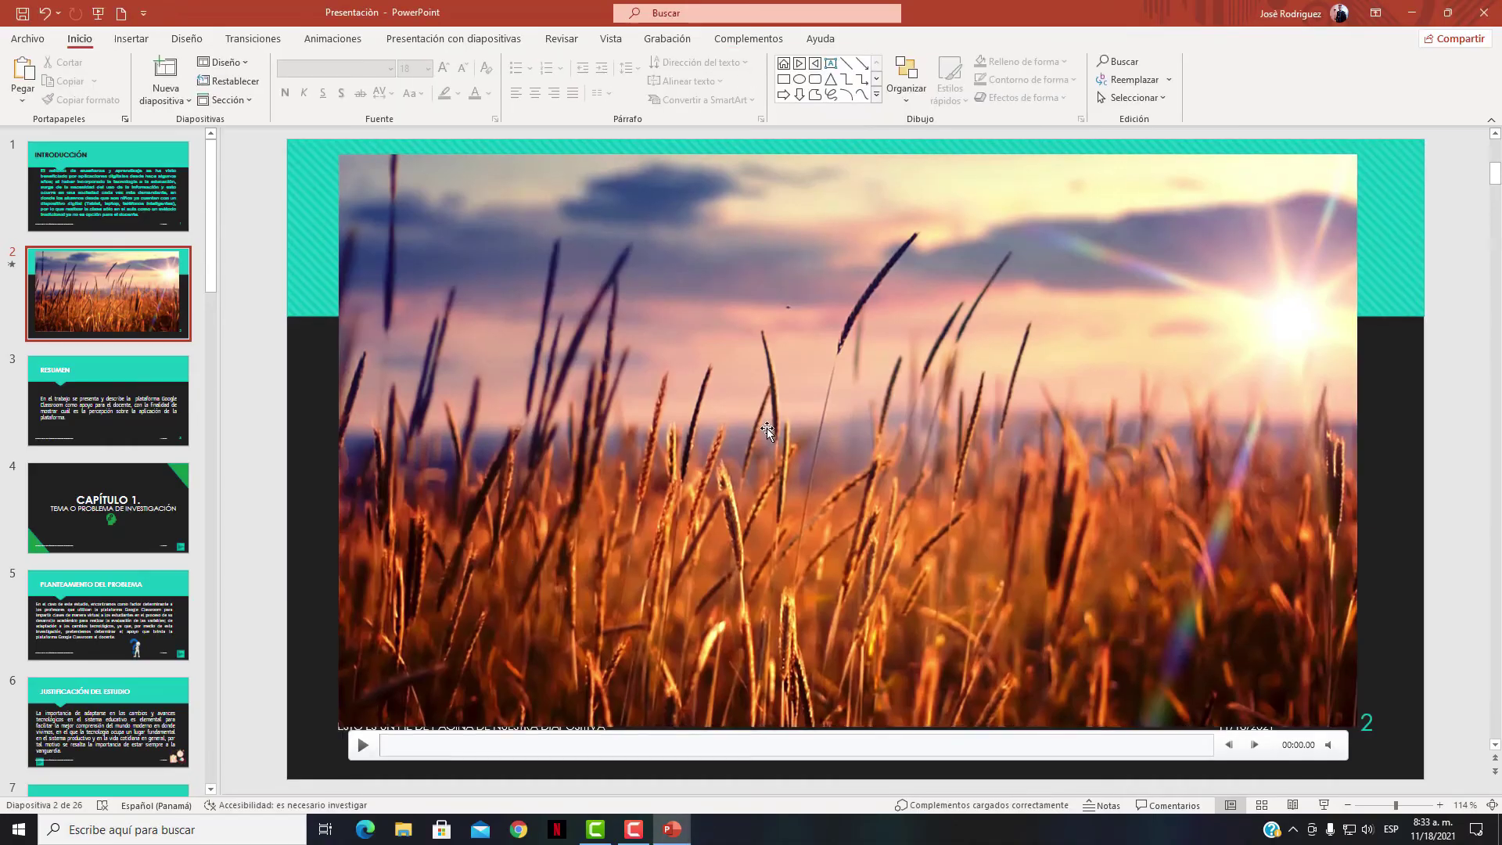
left_click(641, 463)
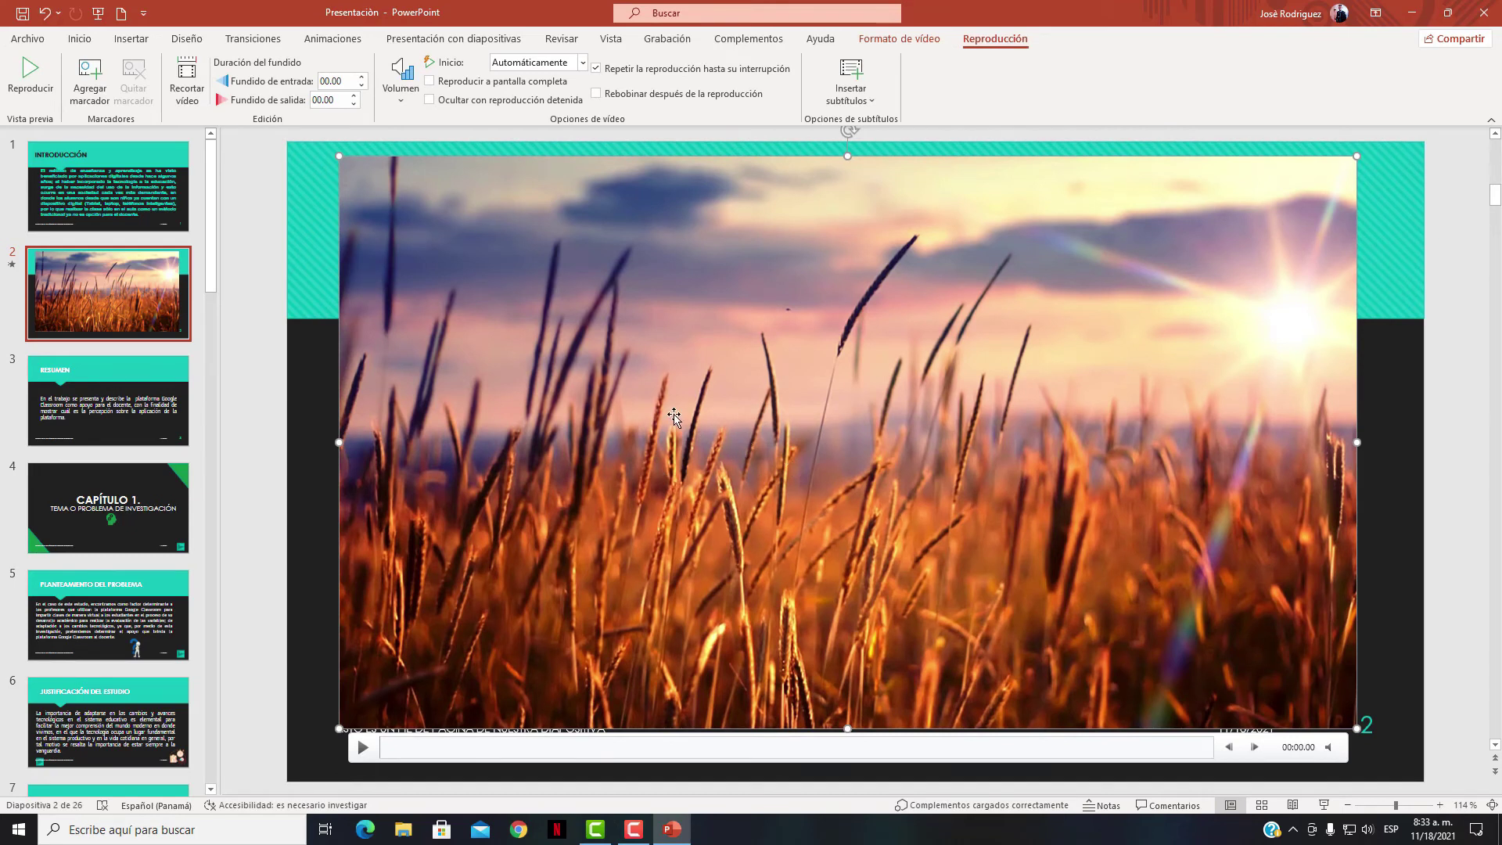
key("Delete")
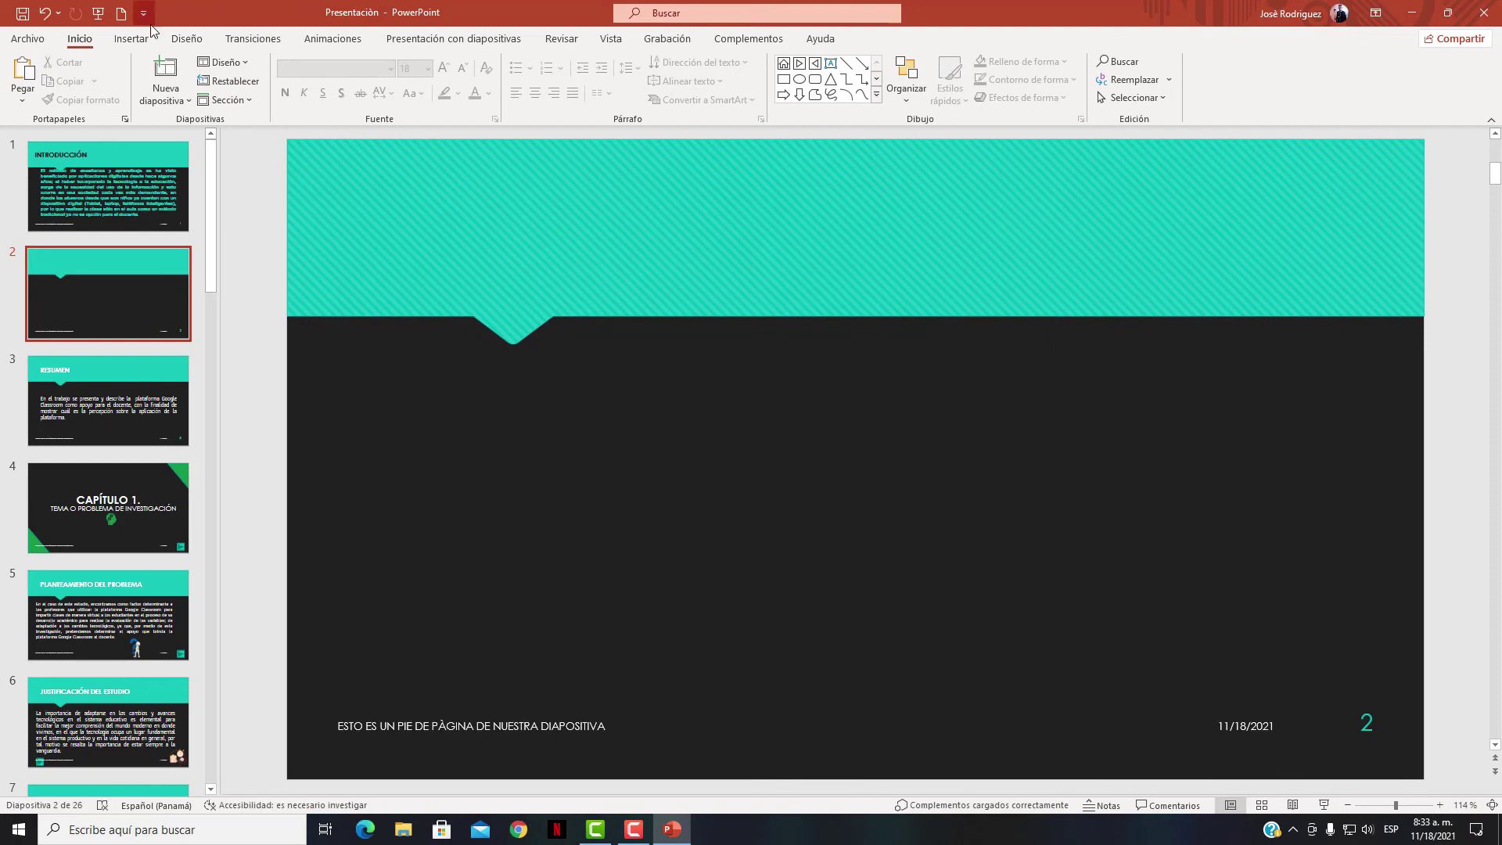
Insert the APA 7th edition YouTube video as an online video by pasting its URL
left_click(130, 39)
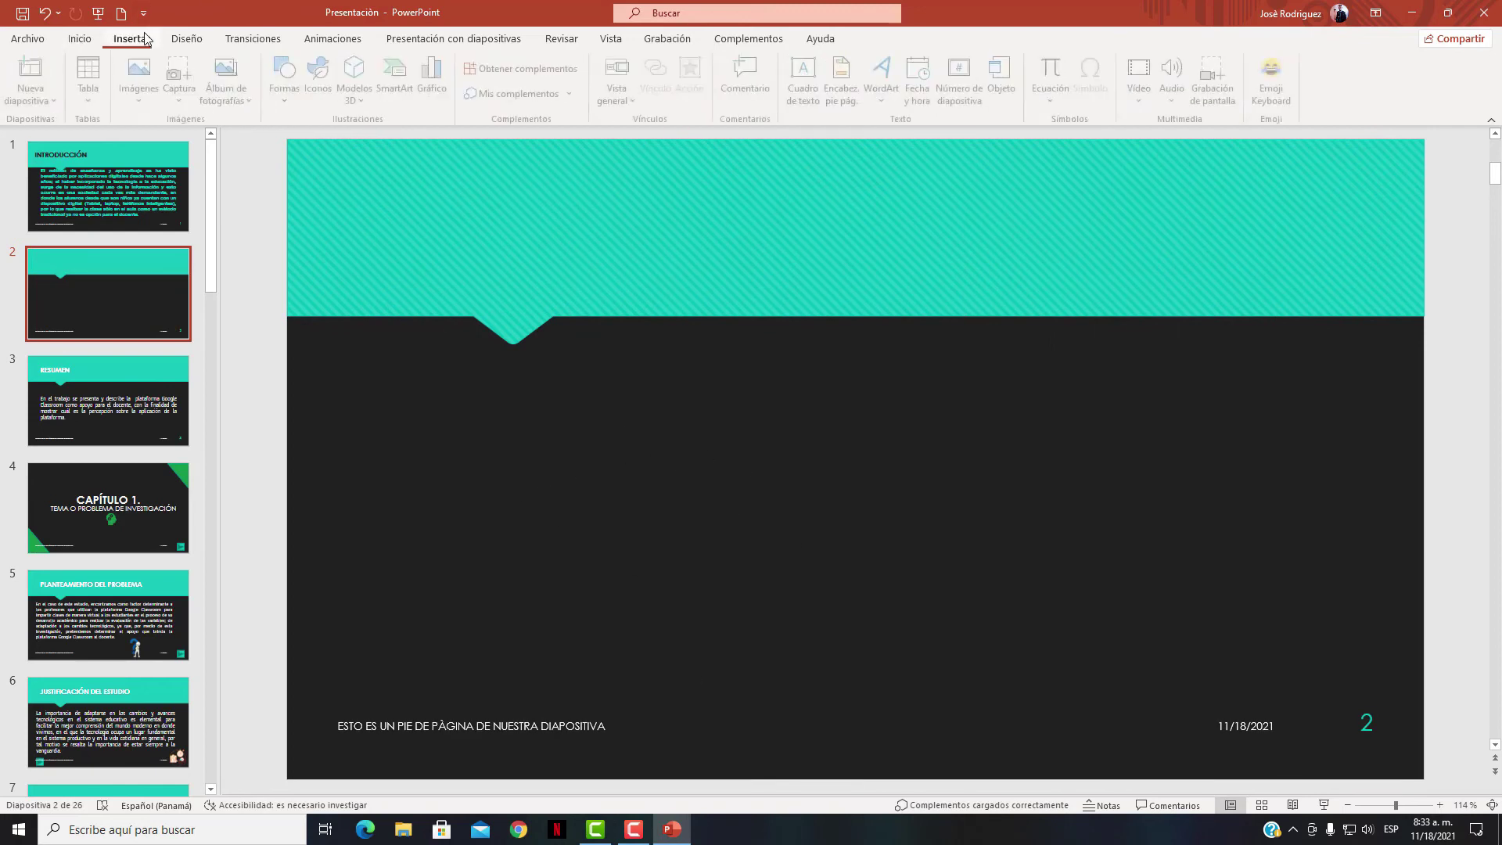
left_click(1142, 82)
left_click(1184, 190)
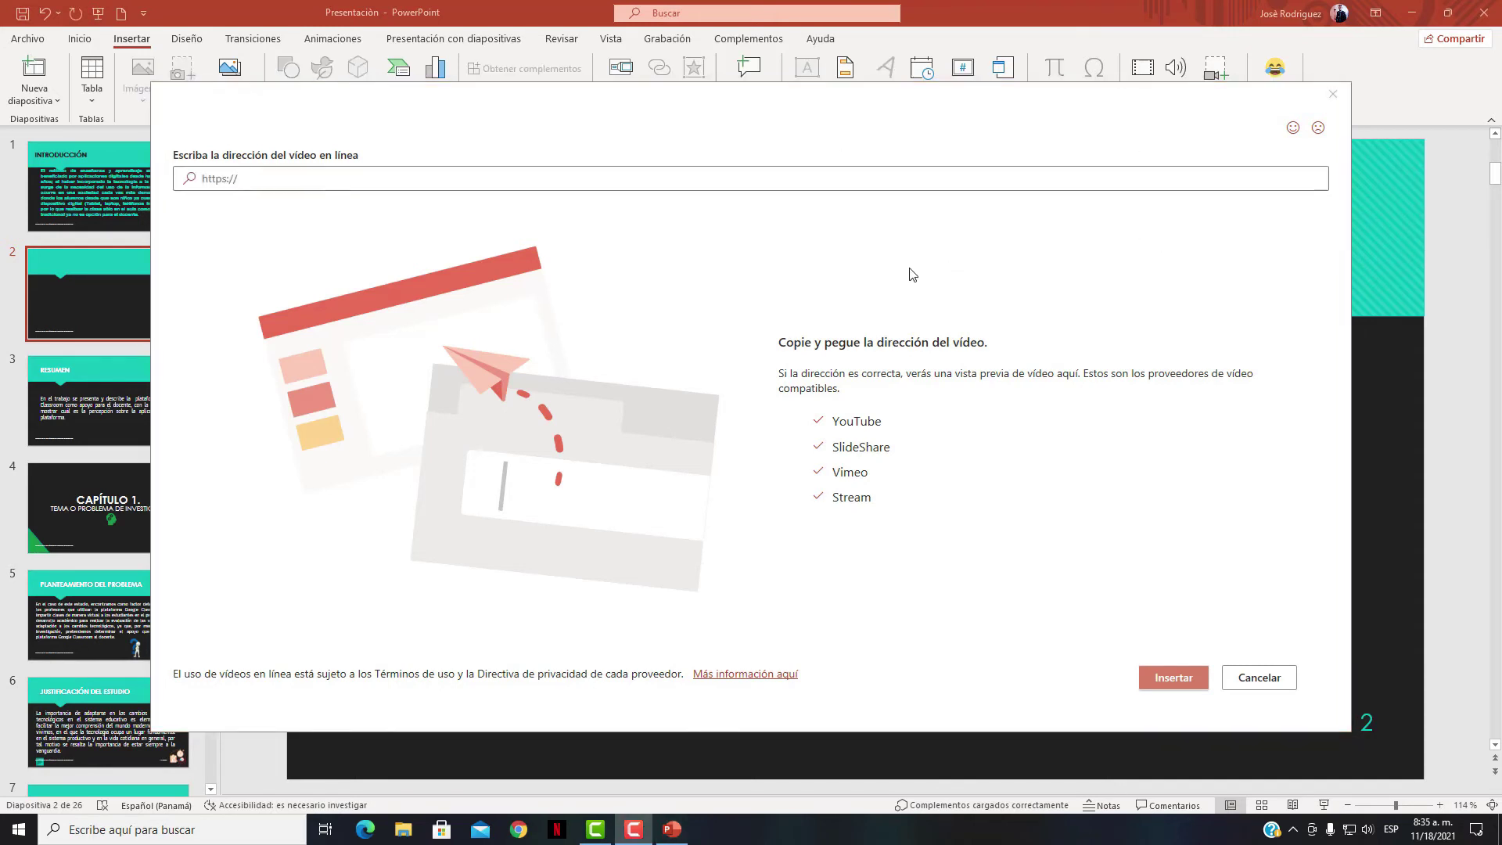
right_click(472, 189)
left_click(525, 256)
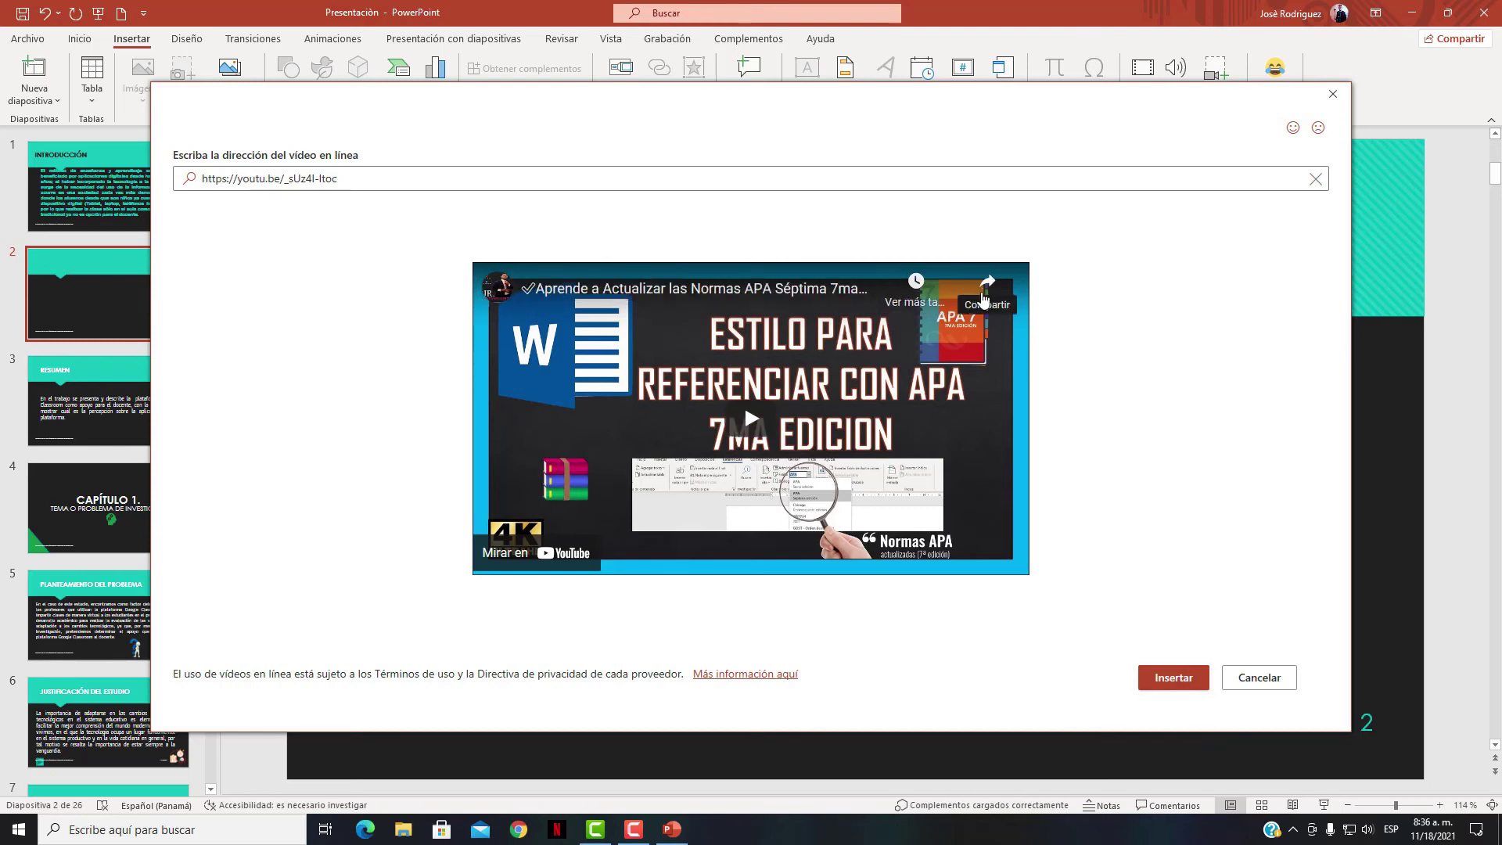
left_click(1162, 682)
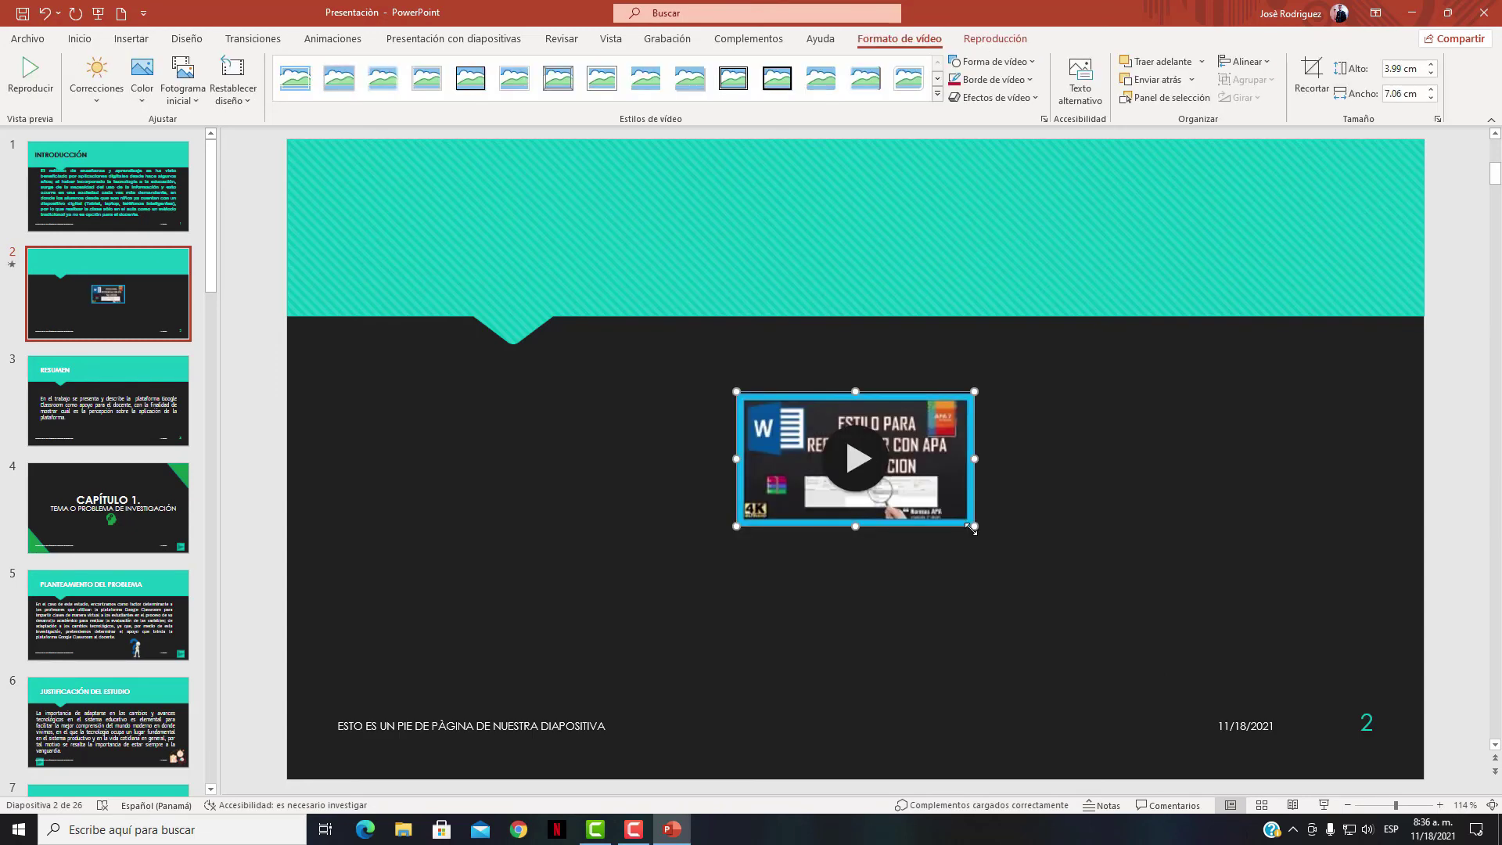
Enlarge the YouTube video, then test it in the slide show at 1440p quality
mouse_move(971, 529)
left_mouse_down()
mouse_move(1243, 741)
mouse_move(1049, 600)
mouse_move(1258, 711)
left_mouse_up()
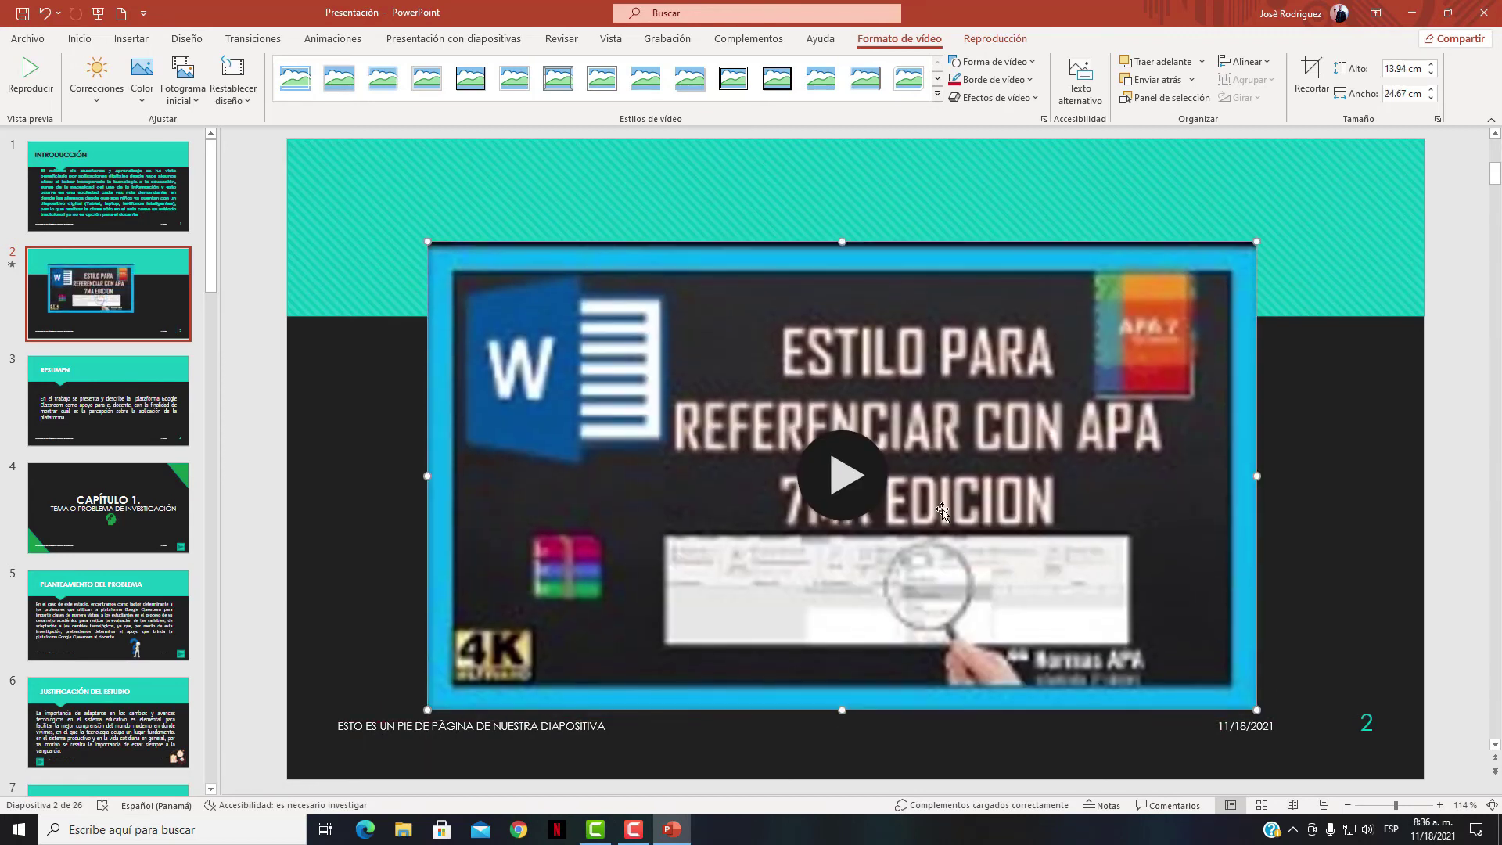
left_click(859, 482)
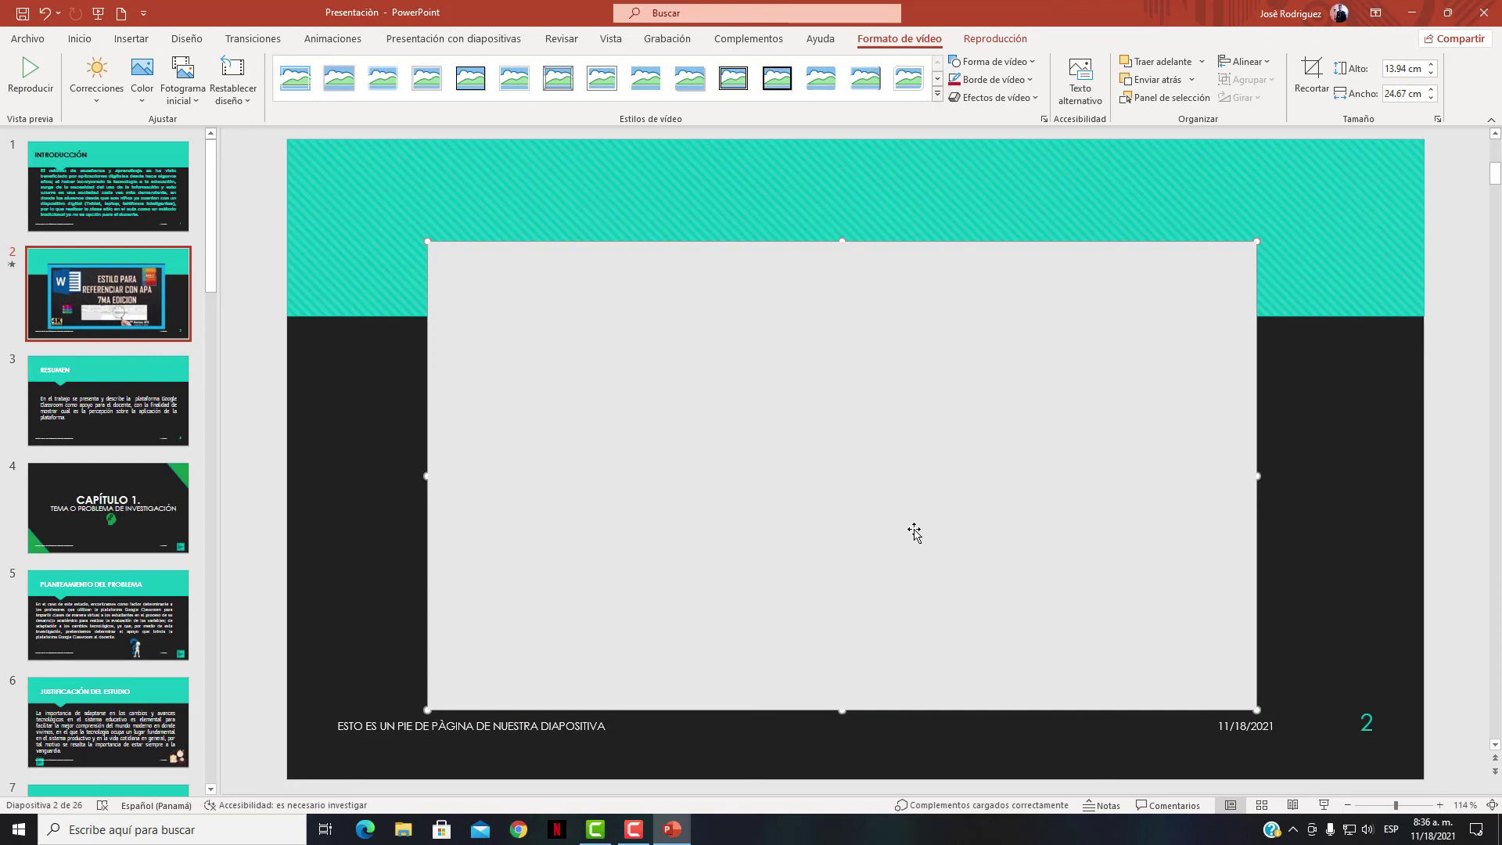
key("shift+F5")
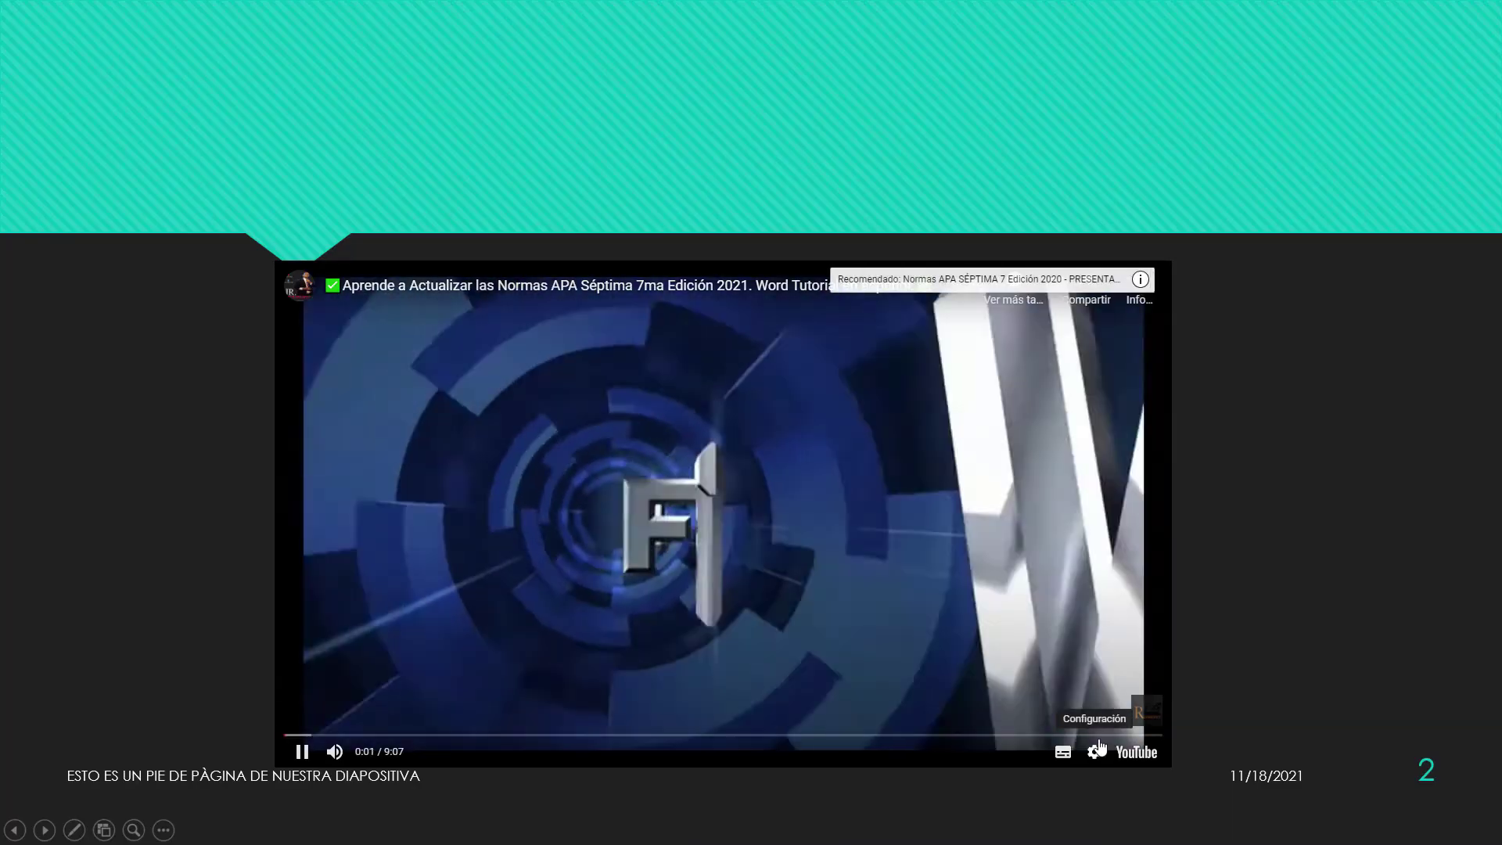
left_click(1095, 752)
left_click(1087, 704)
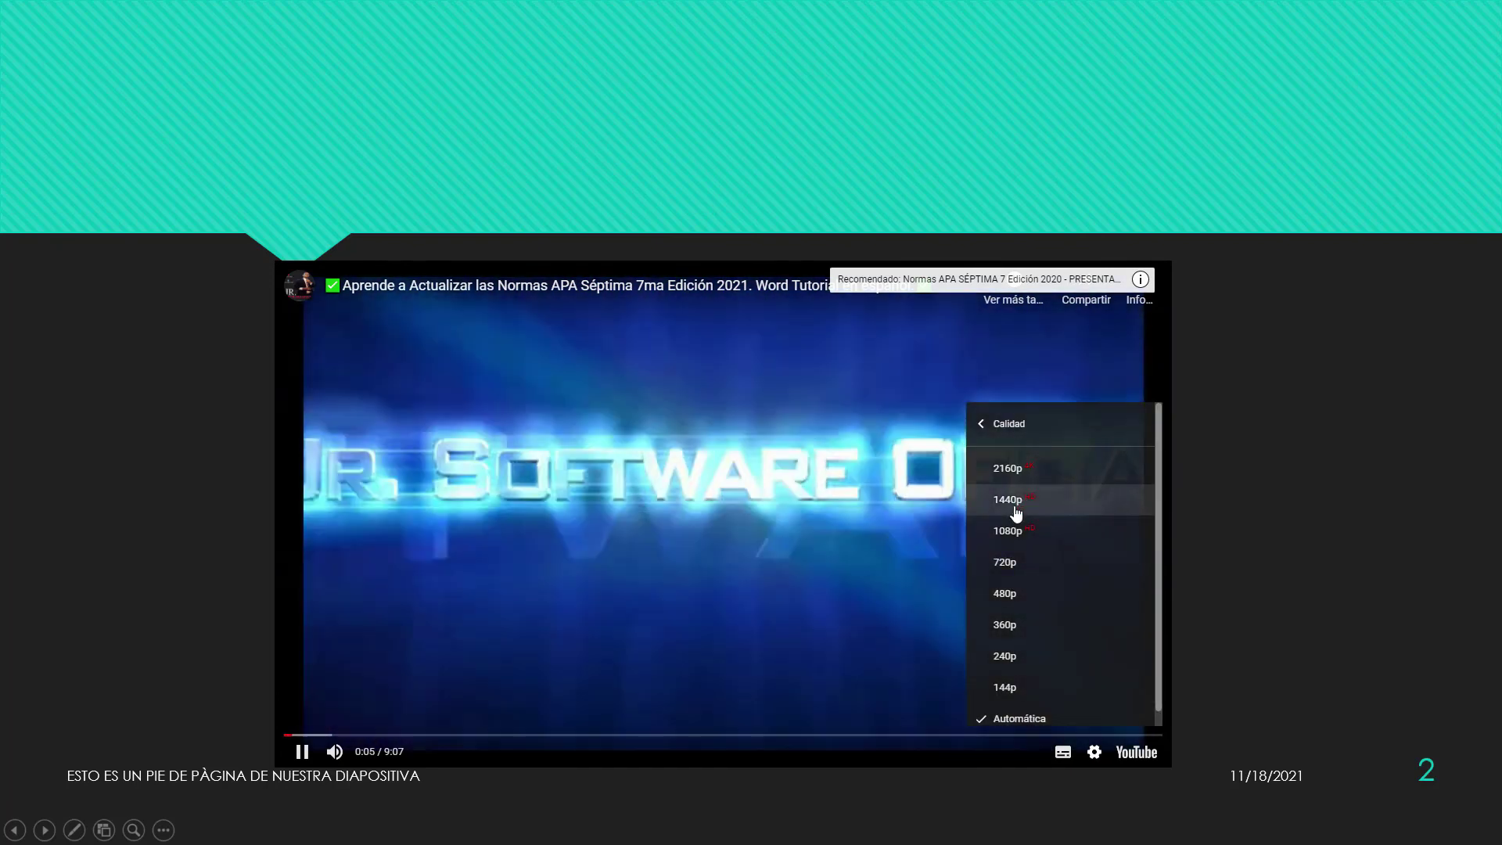
left_click(1013, 499)
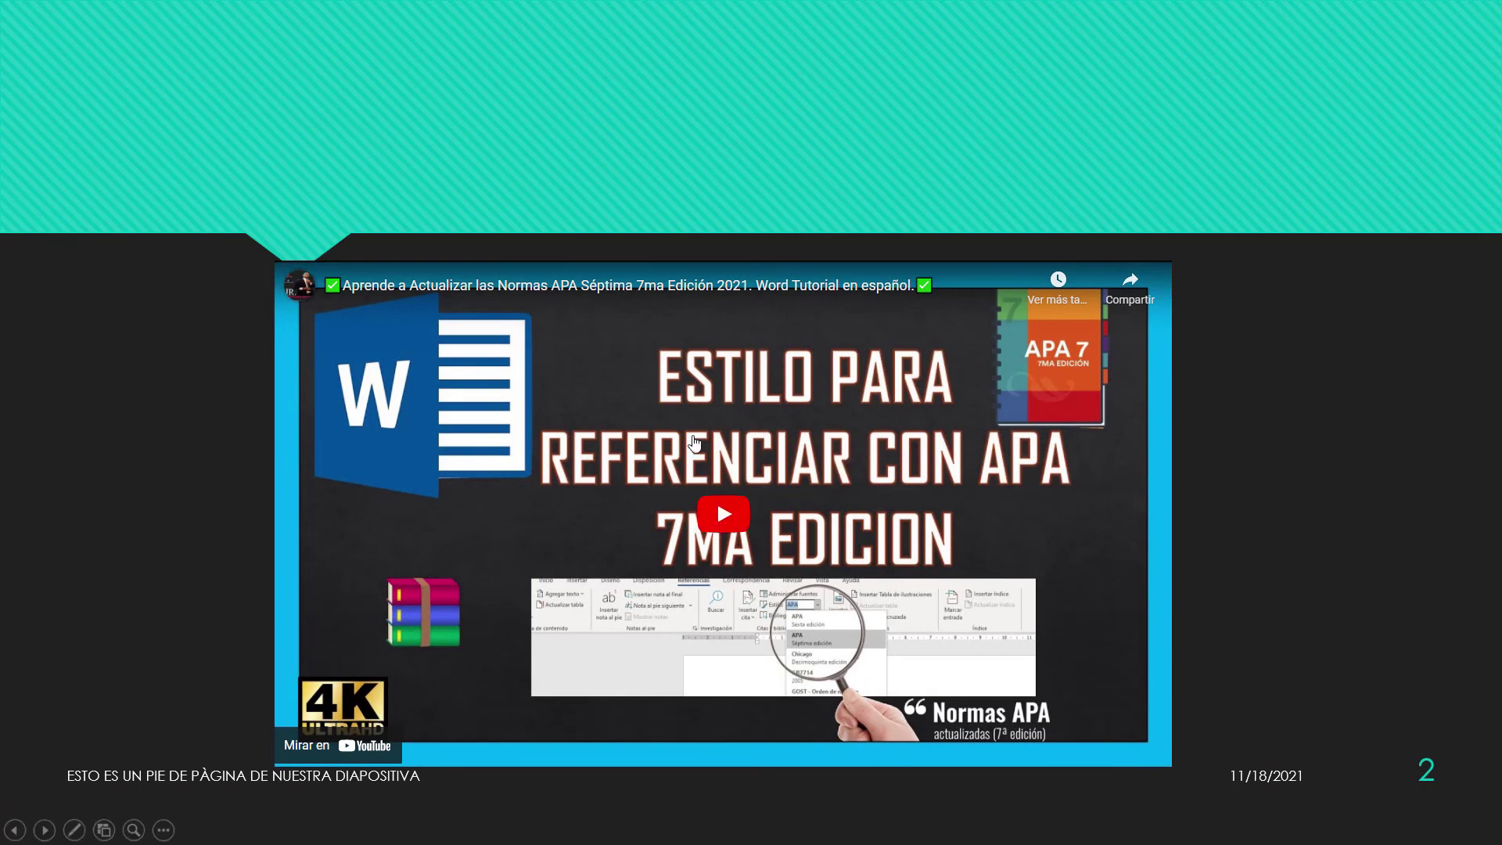
key("Escape")
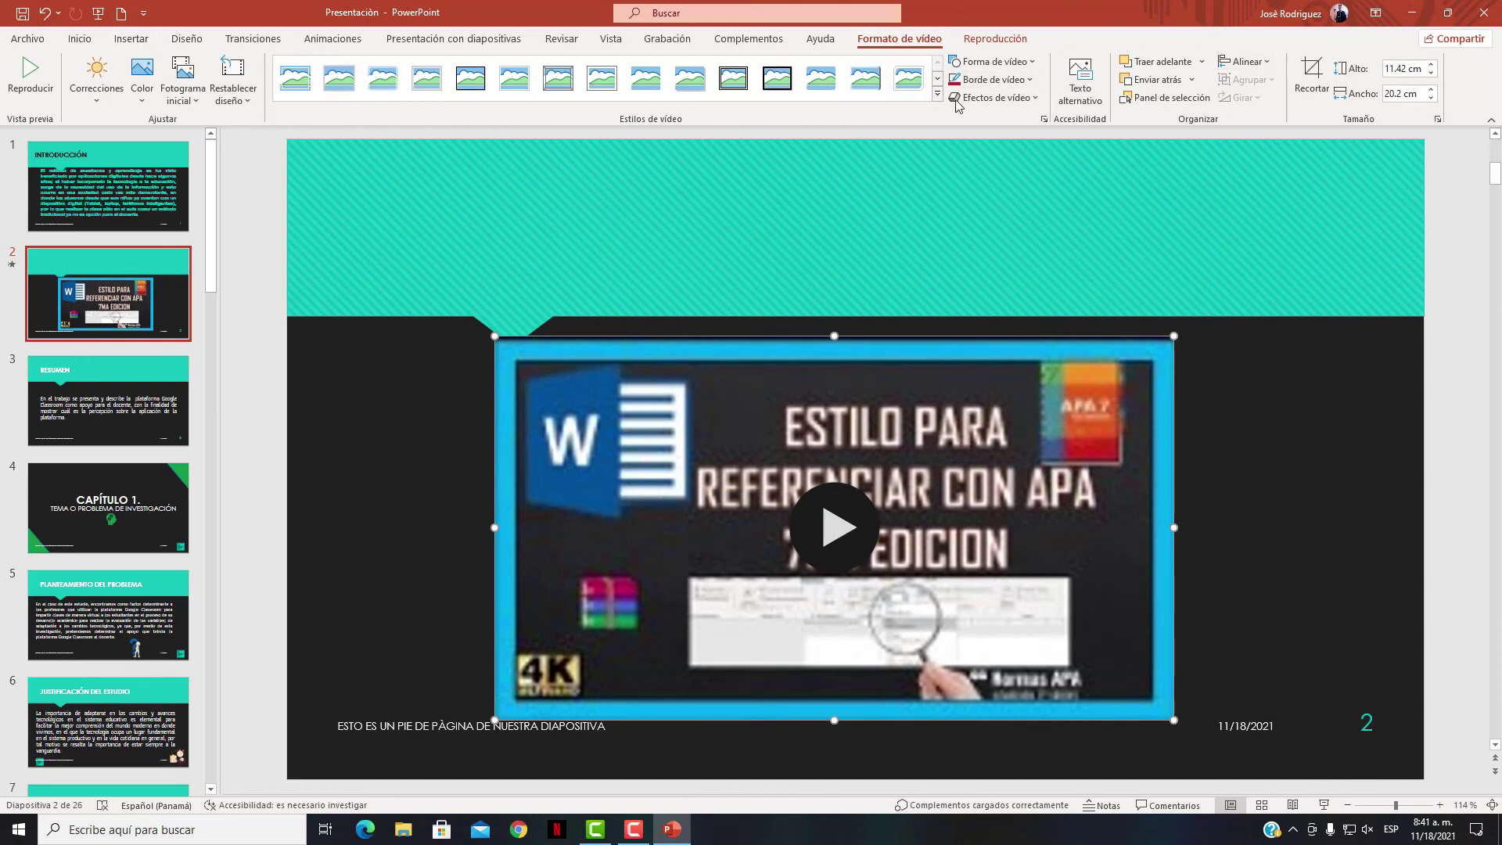
left_click(131, 39)
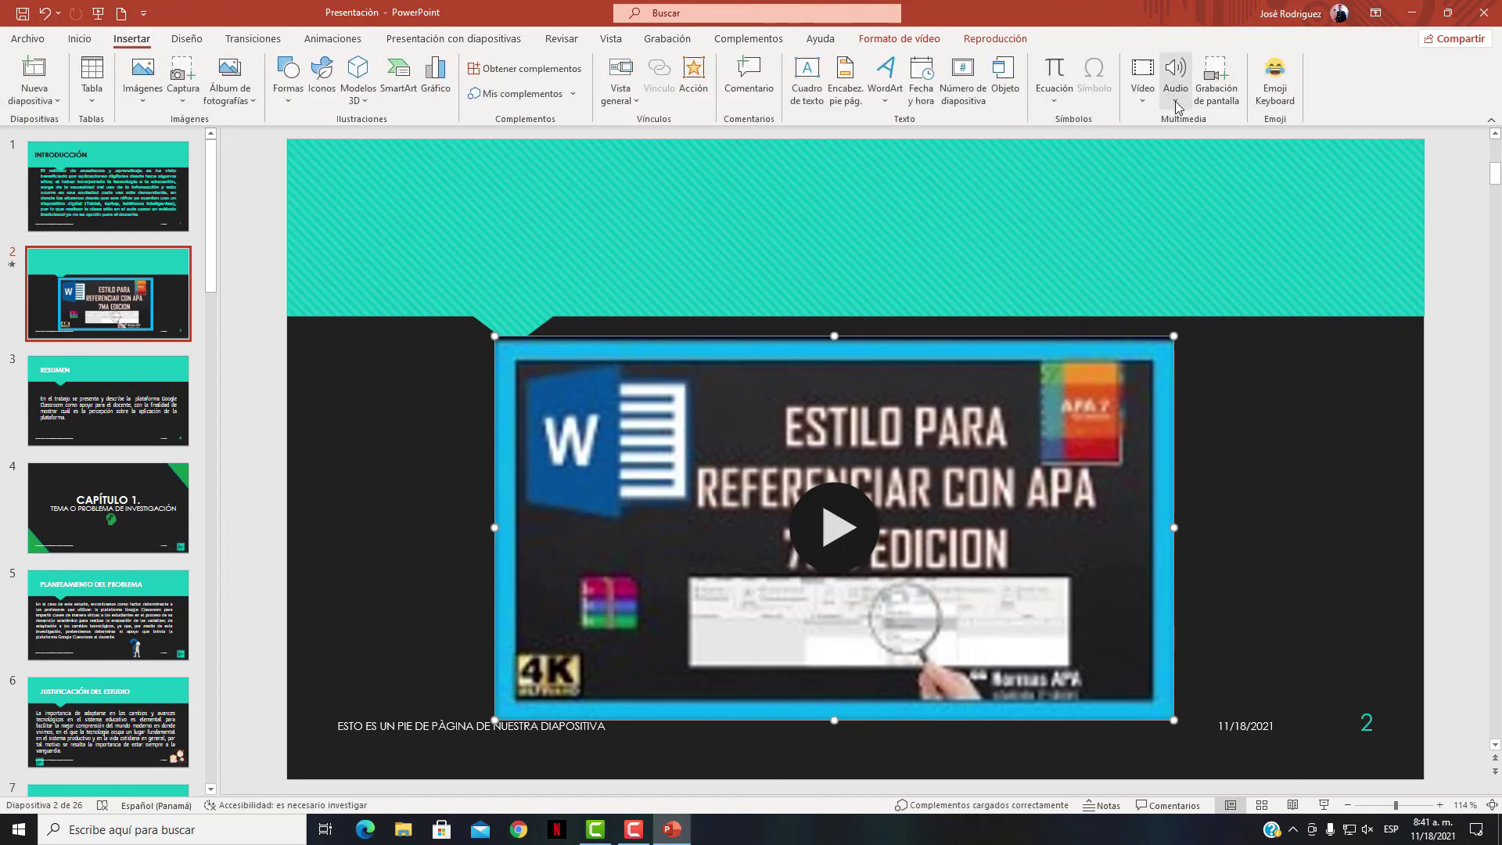
left_click(1143, 92)
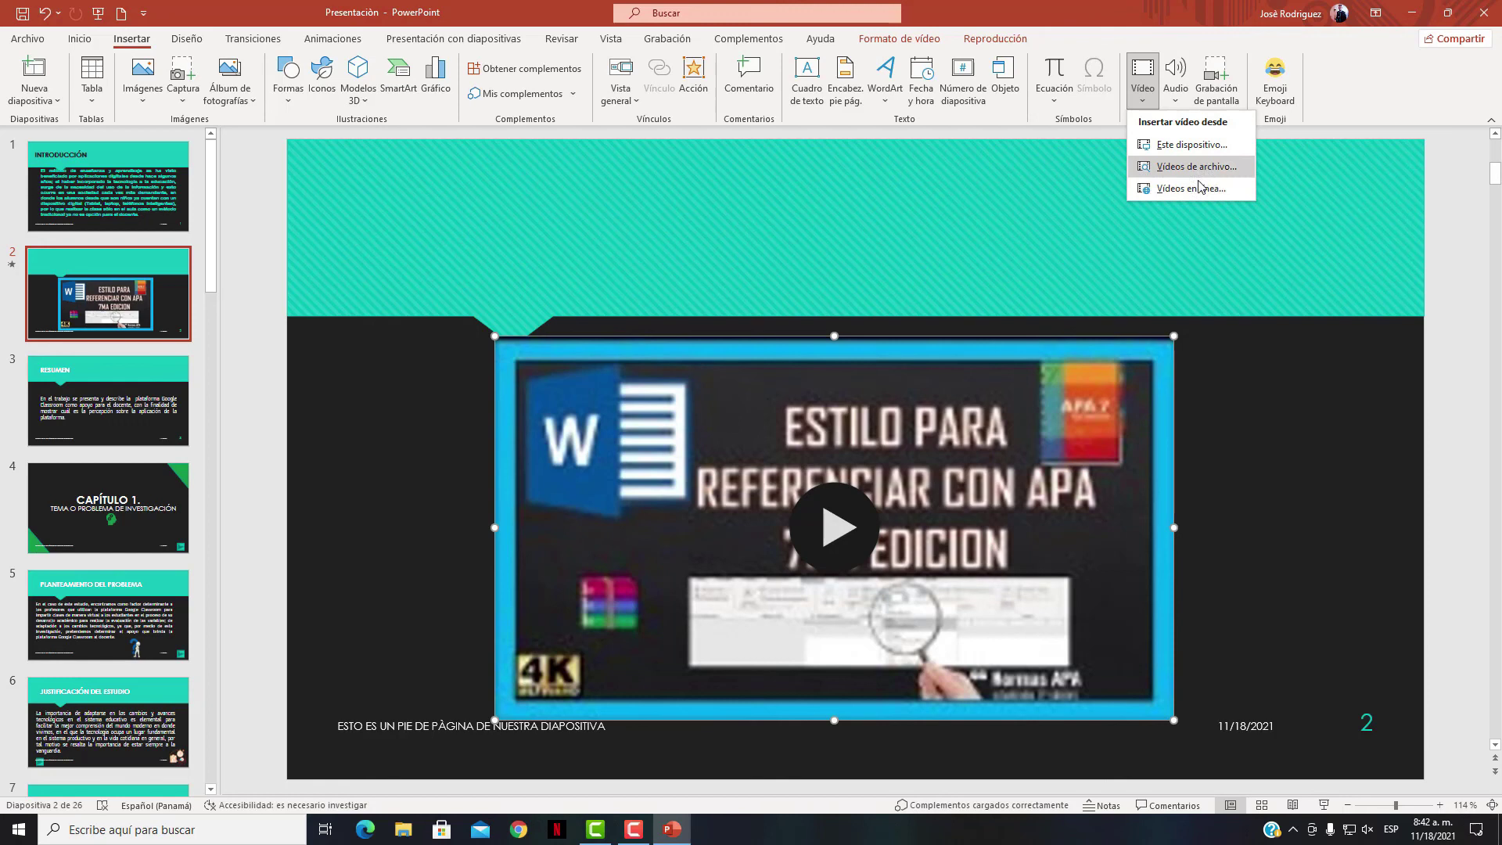
left_click(1176, 93)
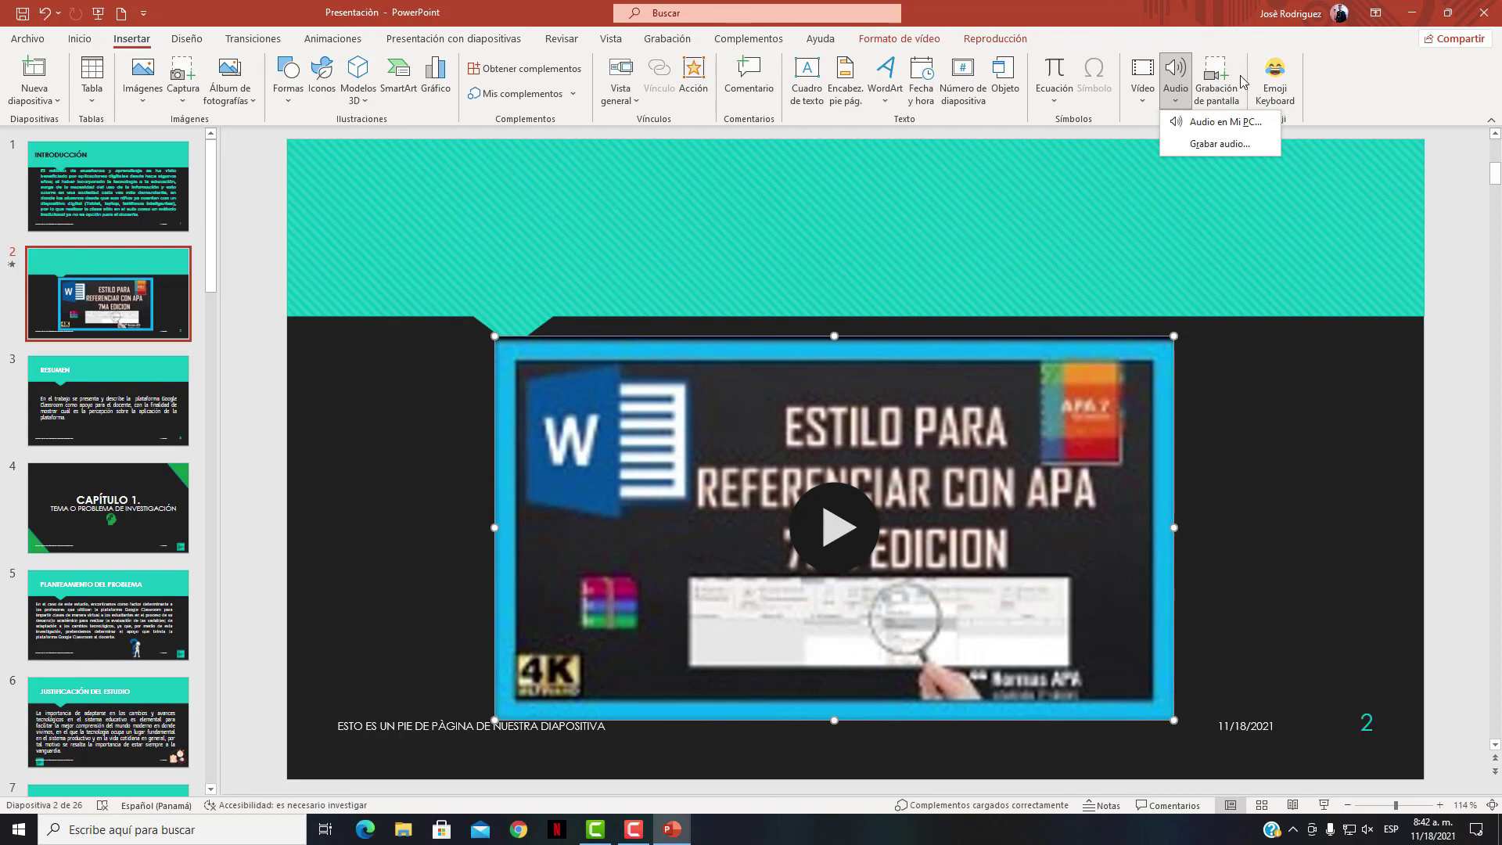
left_click(1334, 98)
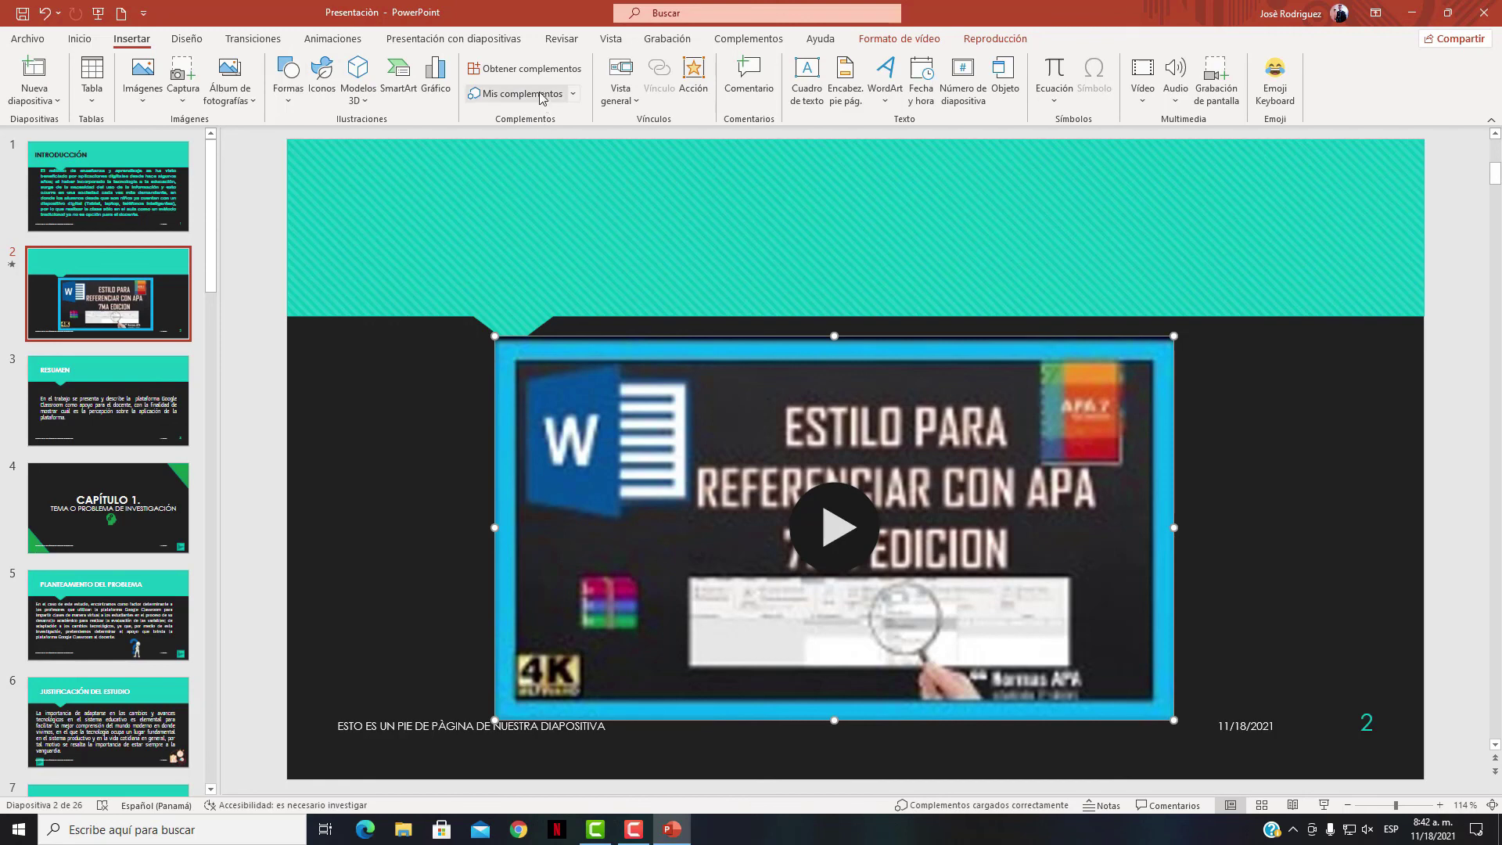
left_click(189, 43)
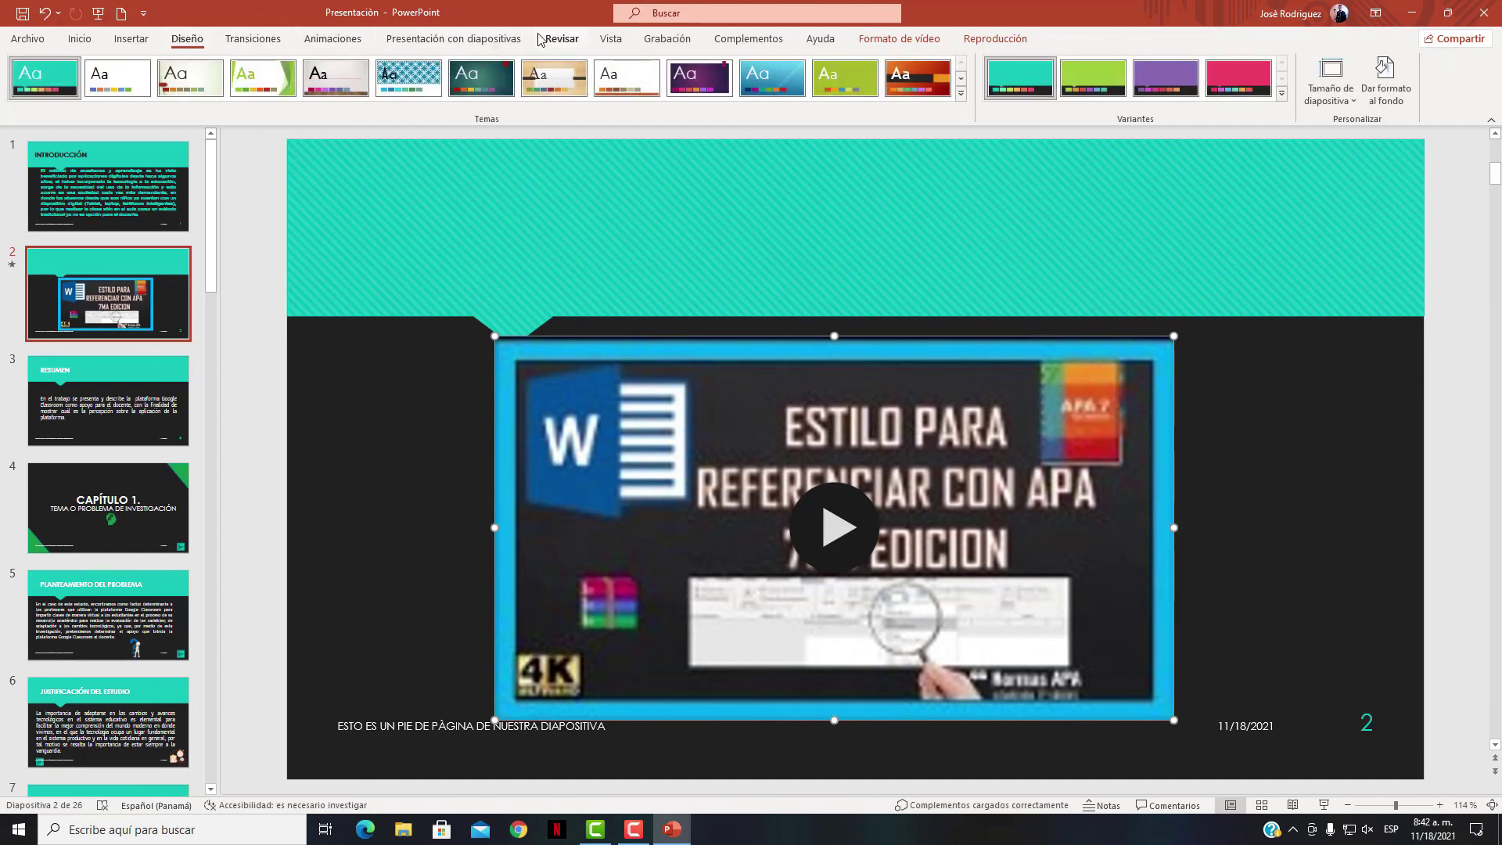
left_click(569, 43)
left_click(611, 43)
left_click(667, 43)
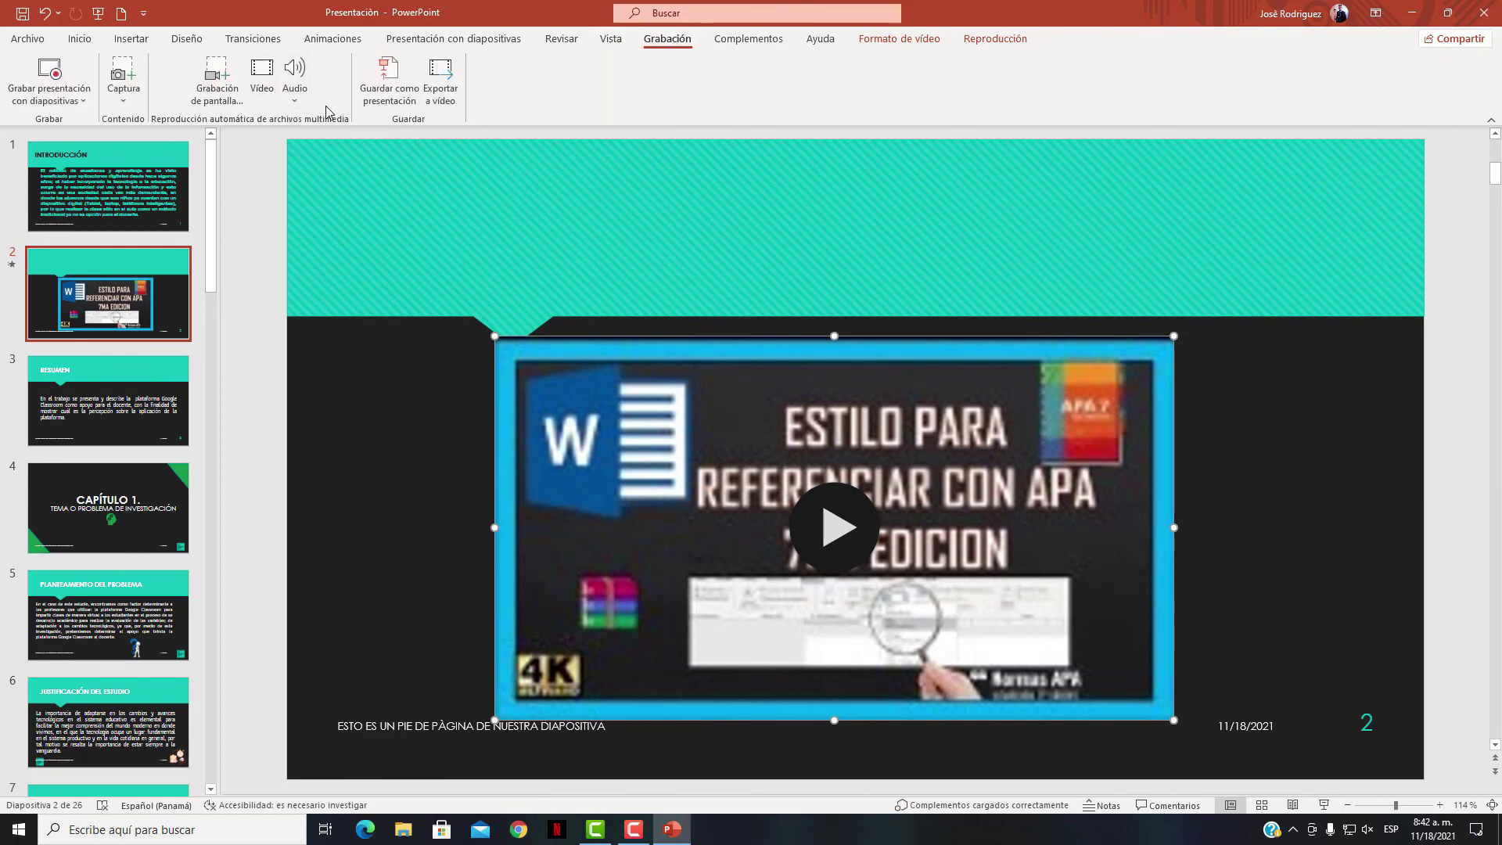
left_click(748, 40)
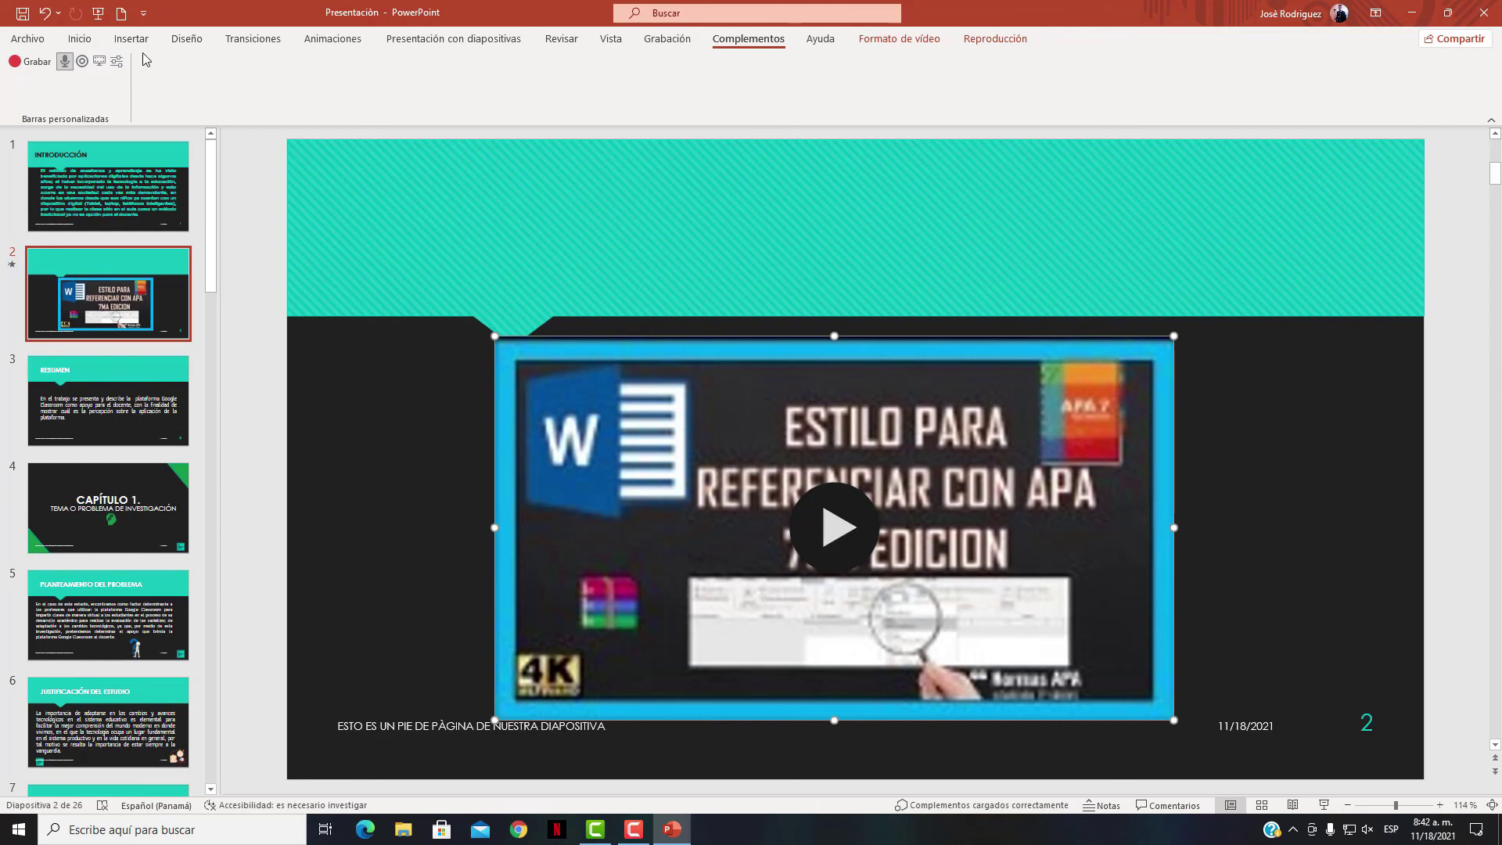
left_click(822, 40)
left_click(79, 39)
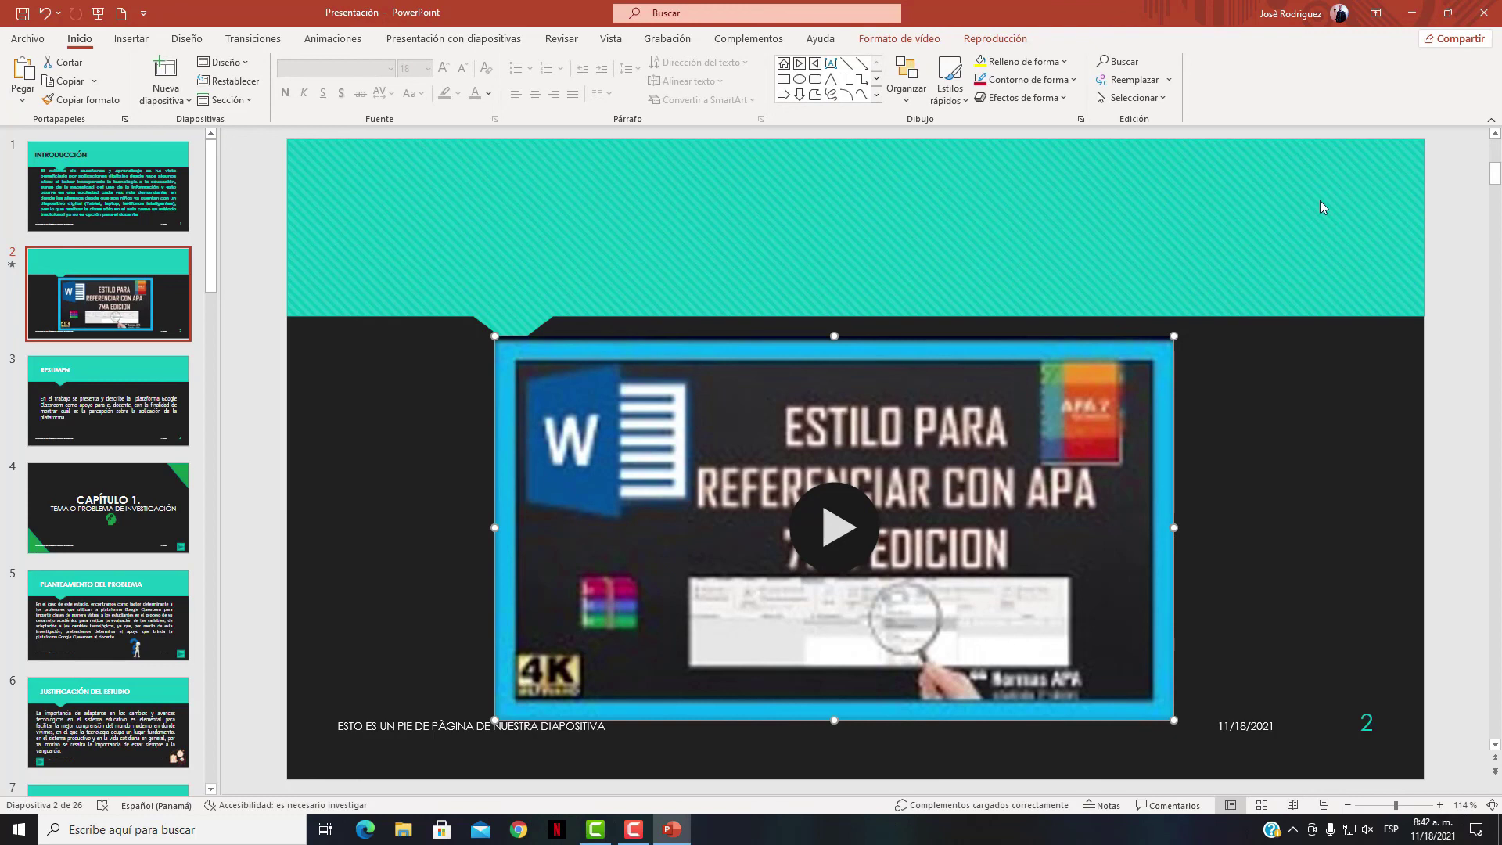